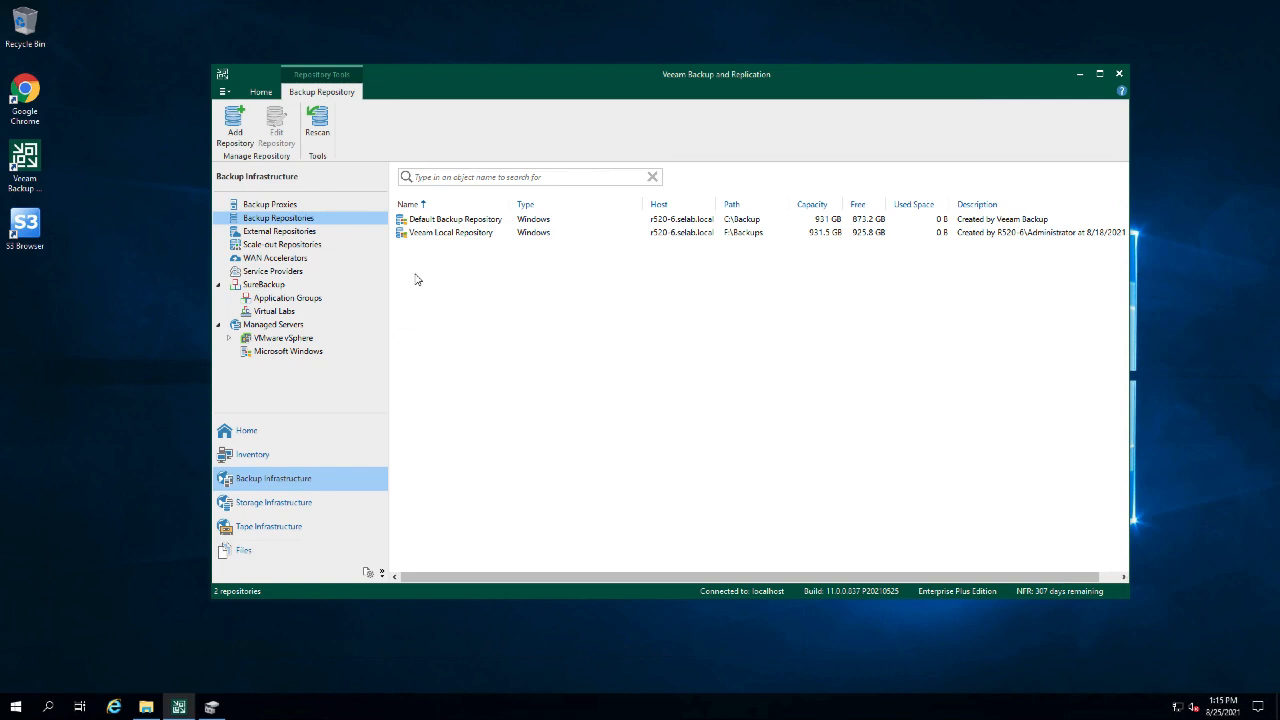
Examine the Default Backup Repository and Veeam Local Repository entries, and view the tape infrastructure's Veeam Safety Pool.
left_click(444, 222)
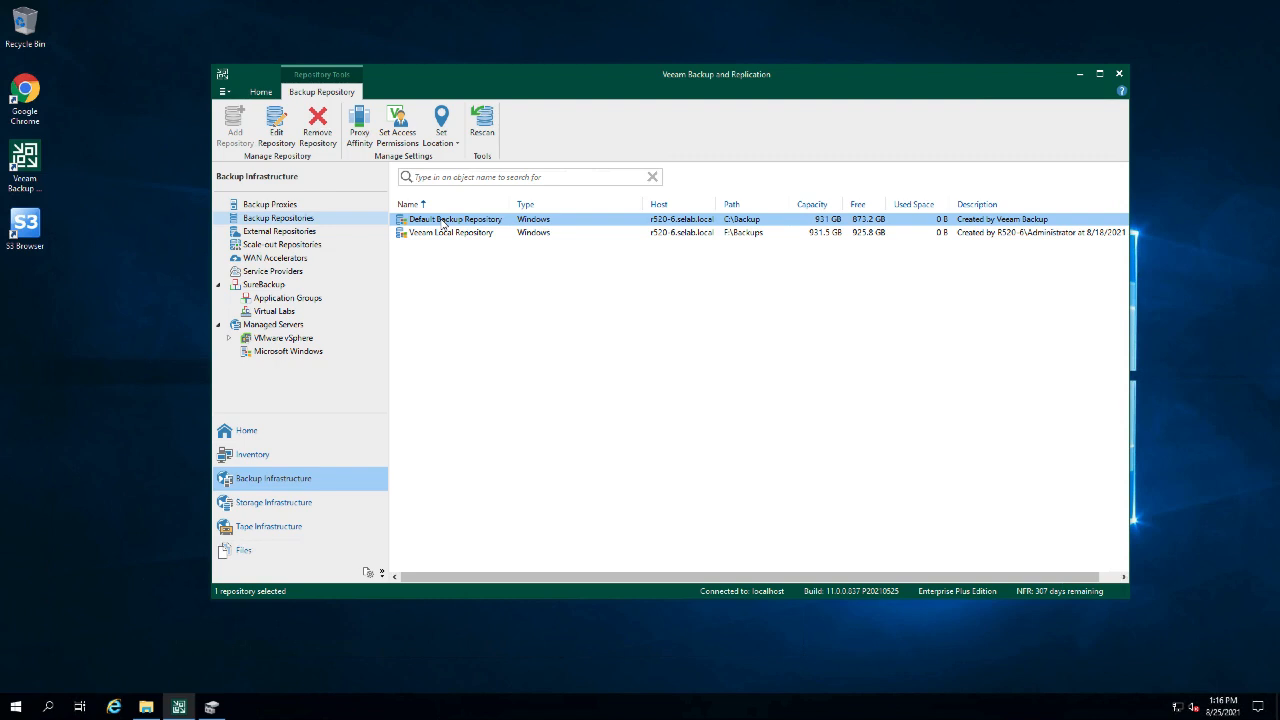
left_click(439, 235)
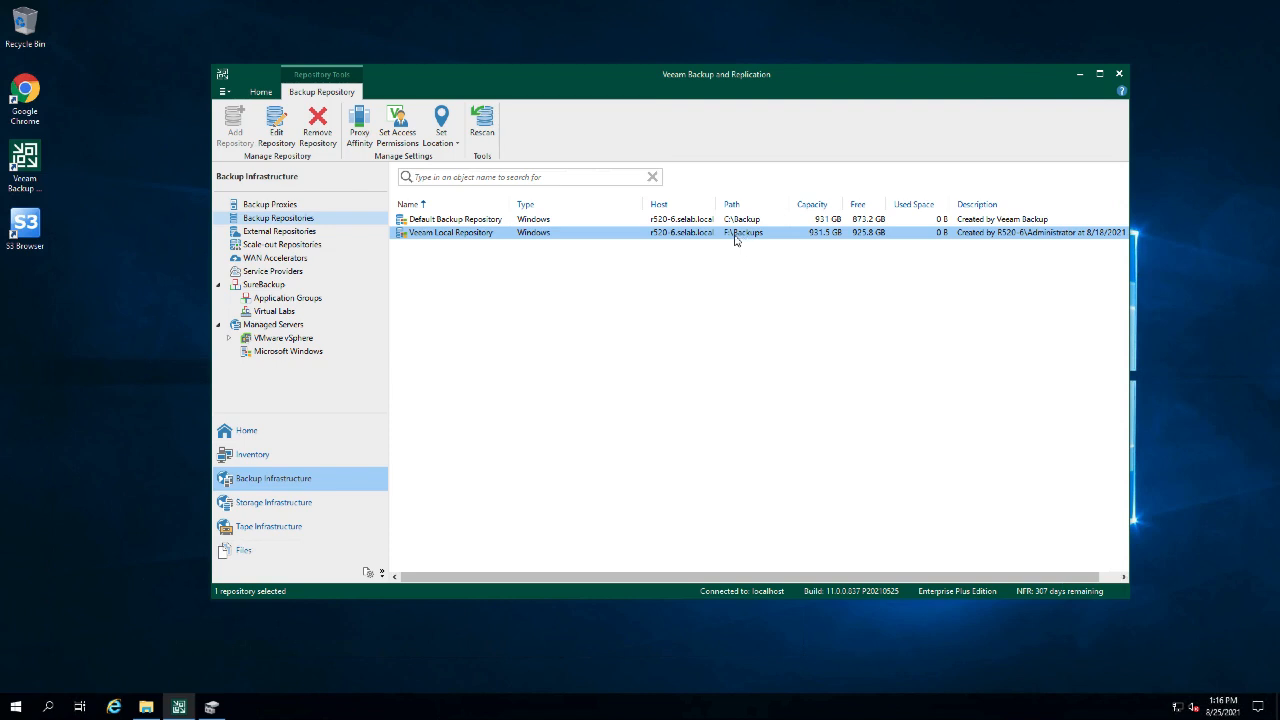
left_click(256, 525)
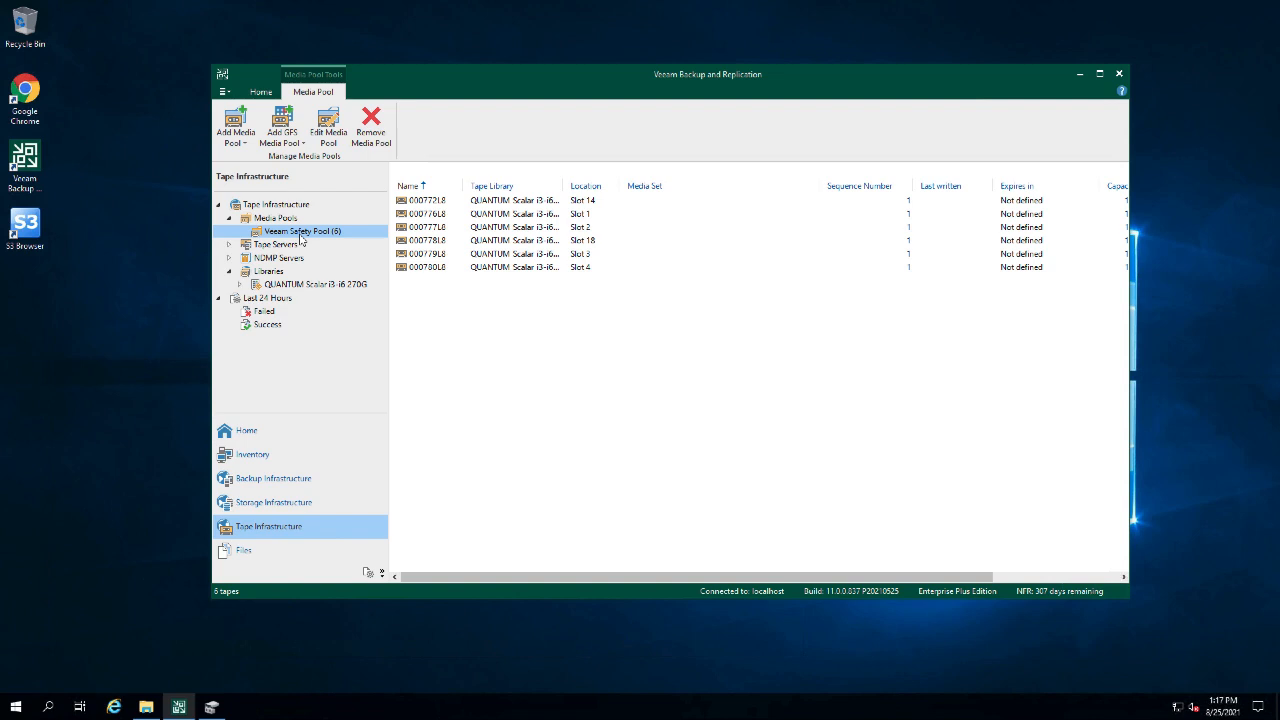
Start a new backup to tape job for backups and name it "Copy to Veeam Safety".
left_click(247, 432)
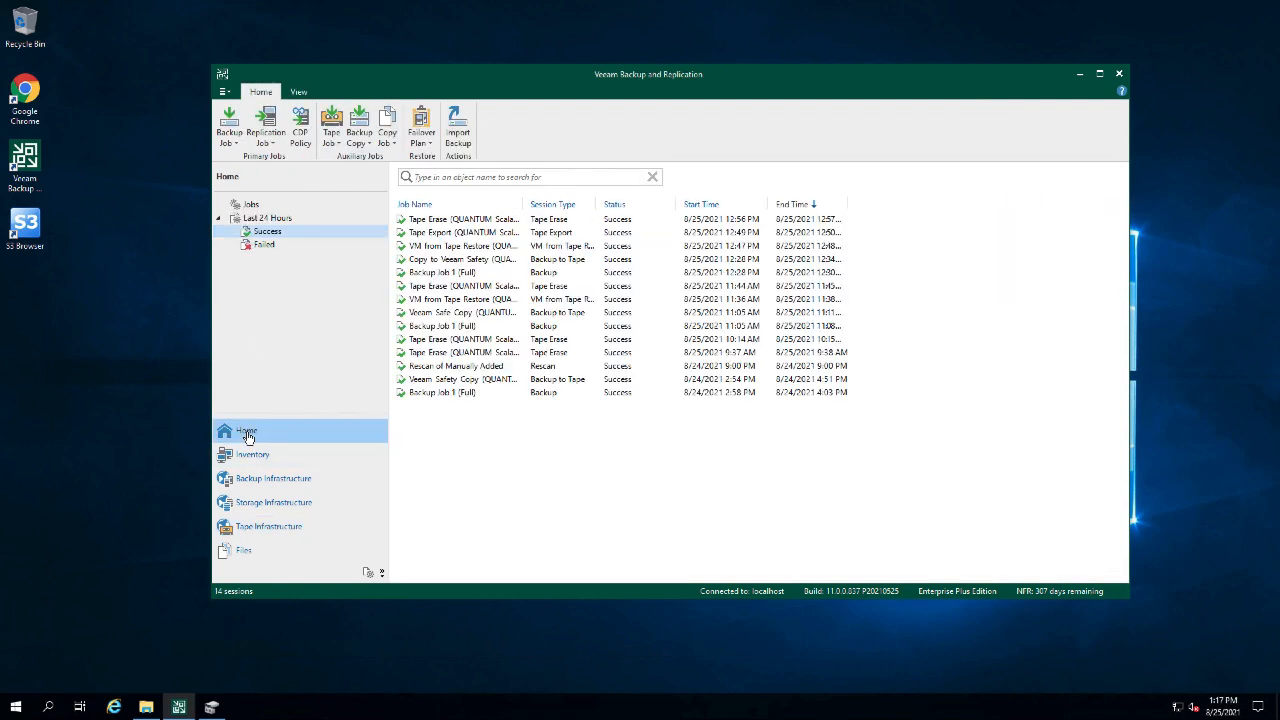
left_click(329, 142)
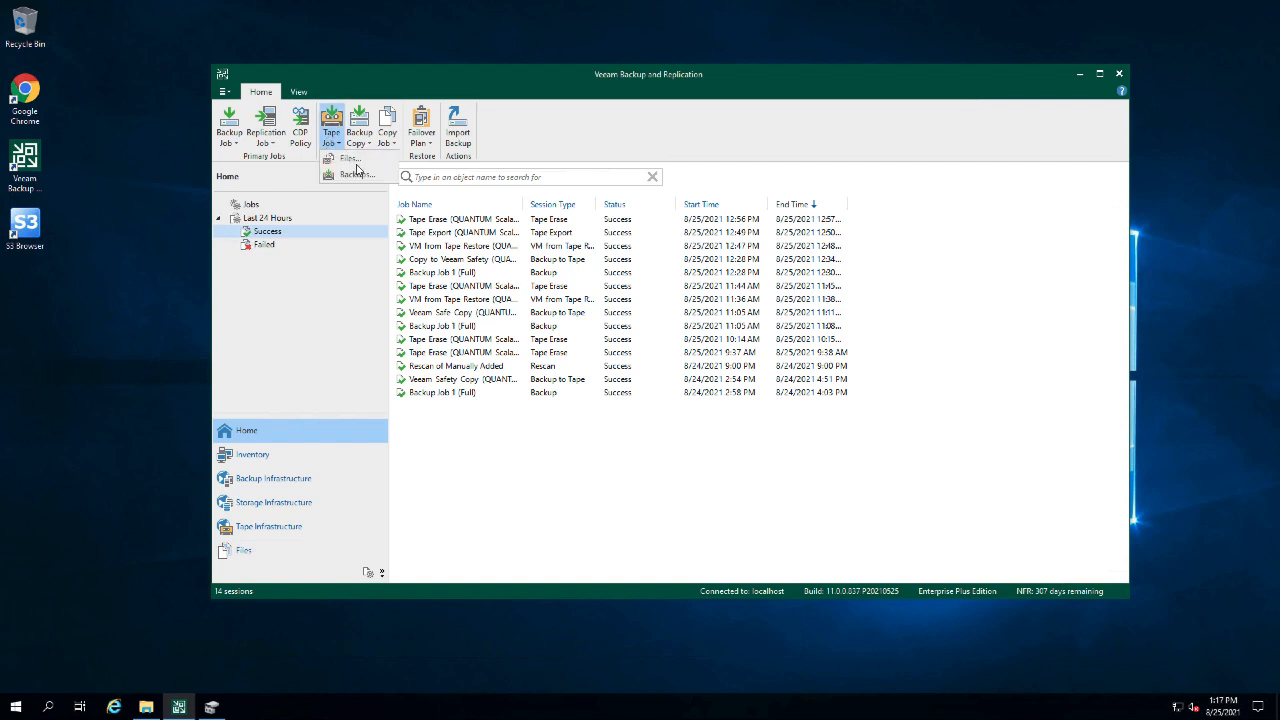
left_click(356, 175)
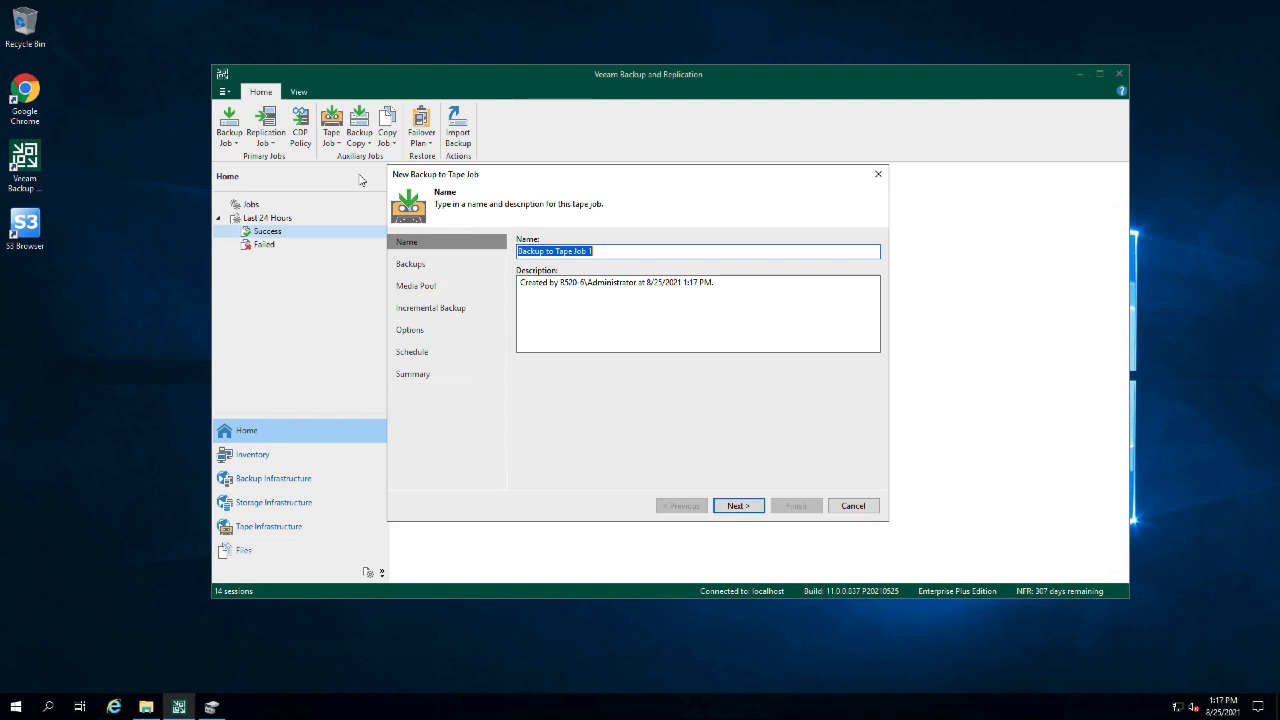
key("BackSpace")
type("Copy to ")
type("Wasabi")
left_click(739, 506)
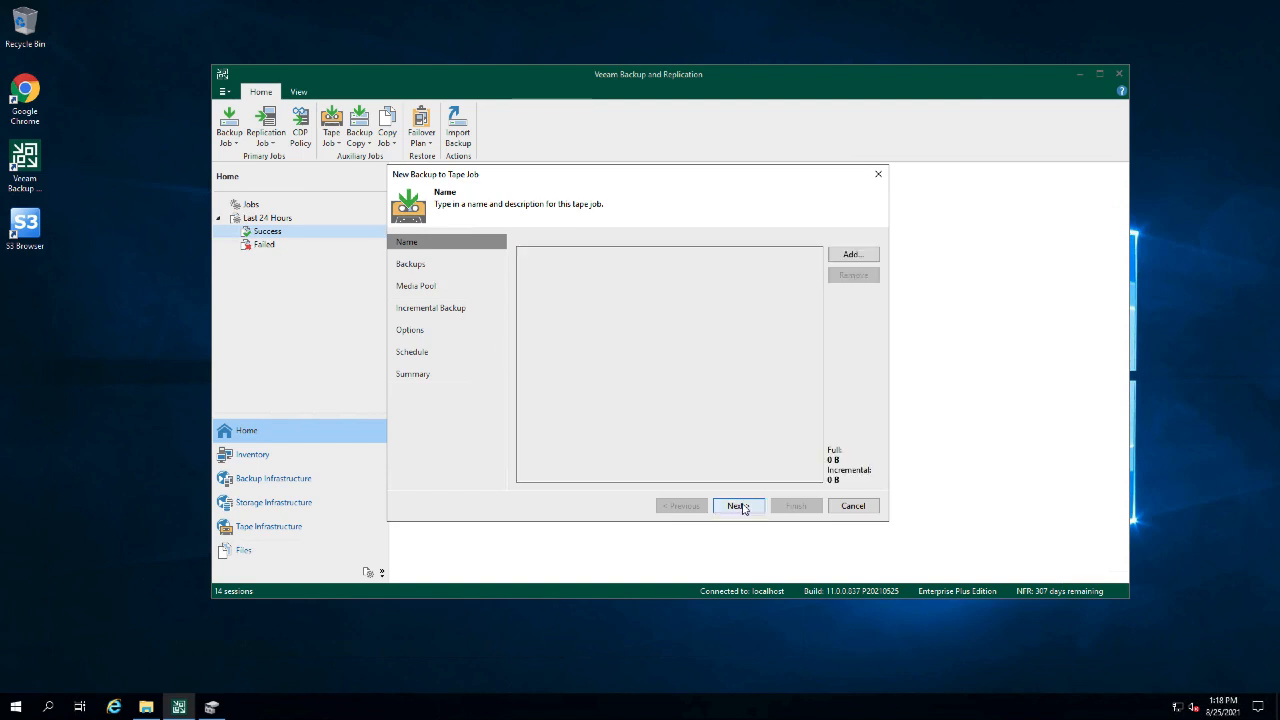
Keep the source list empty and Veeam Safety Pool as media pool, and enable exporting the current media set upon job completion.
left_click(739, 506)
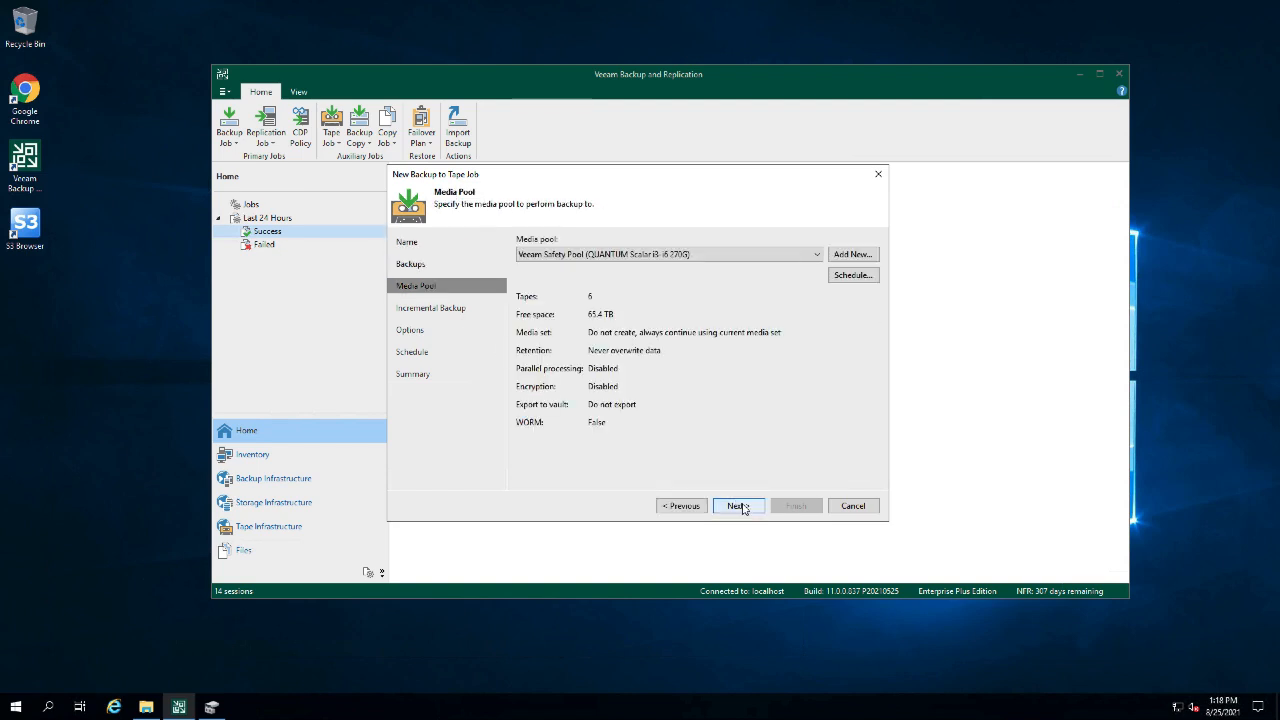
left_click(739, 506)
left_click(739, 506)
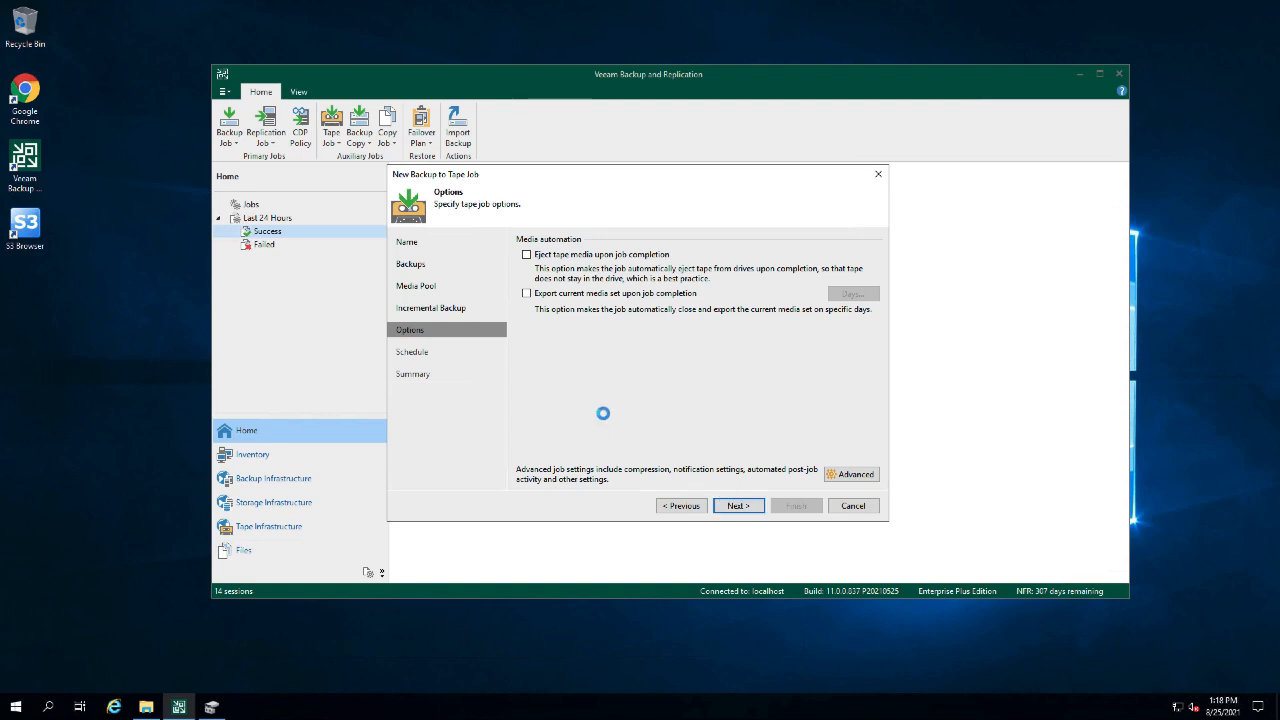
left_click(525, 294)
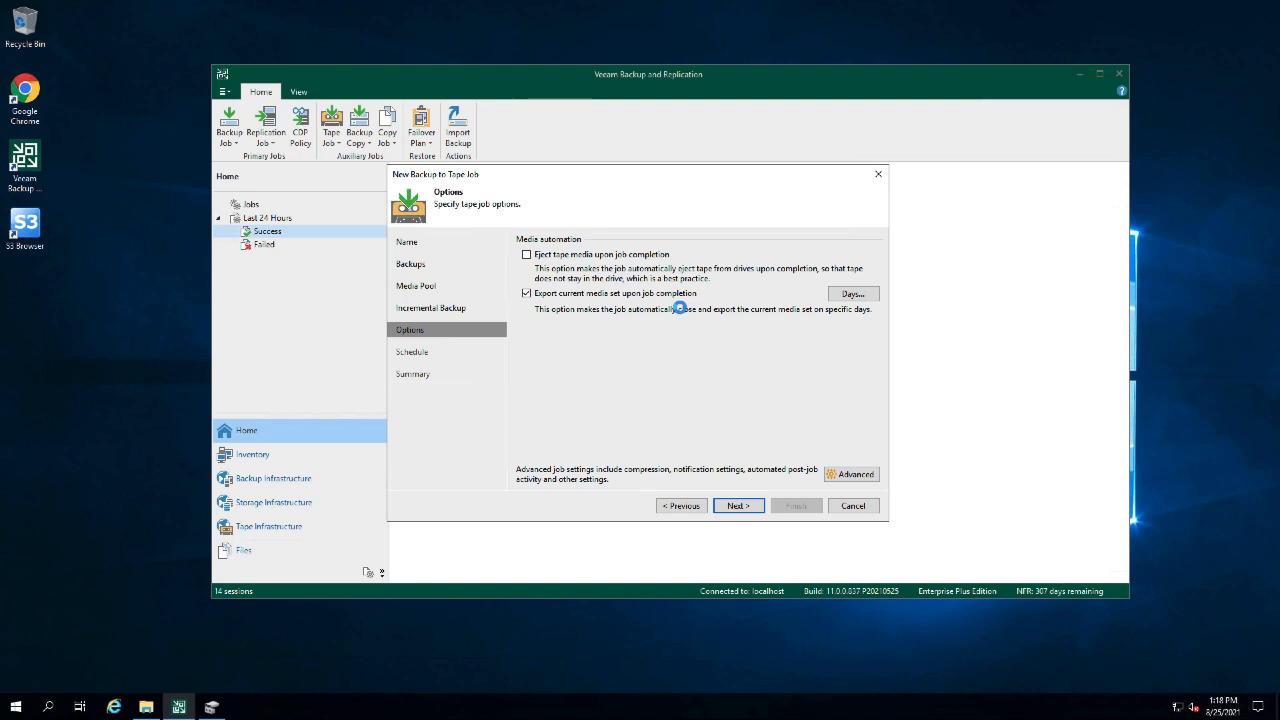
left_click(738, 506)
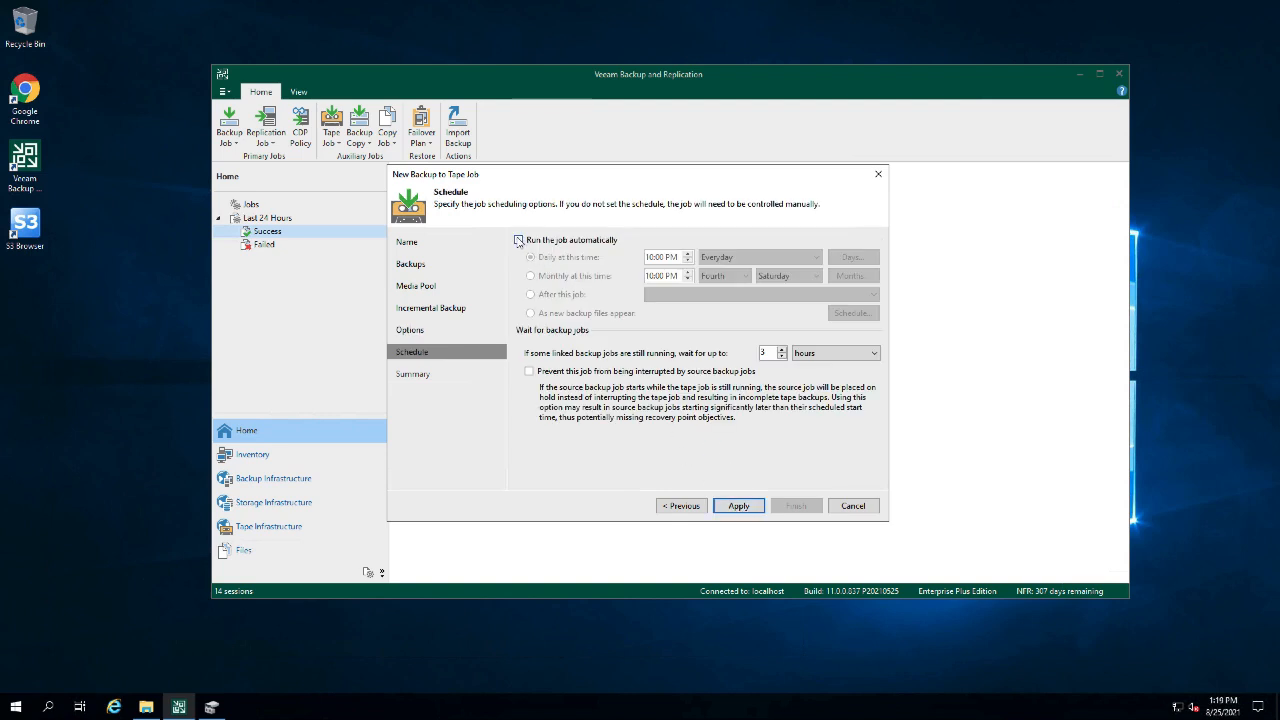
Schedule the tape job to run automatically as new backup files appear, and finish creating it enabled.
left_click(518, 240)
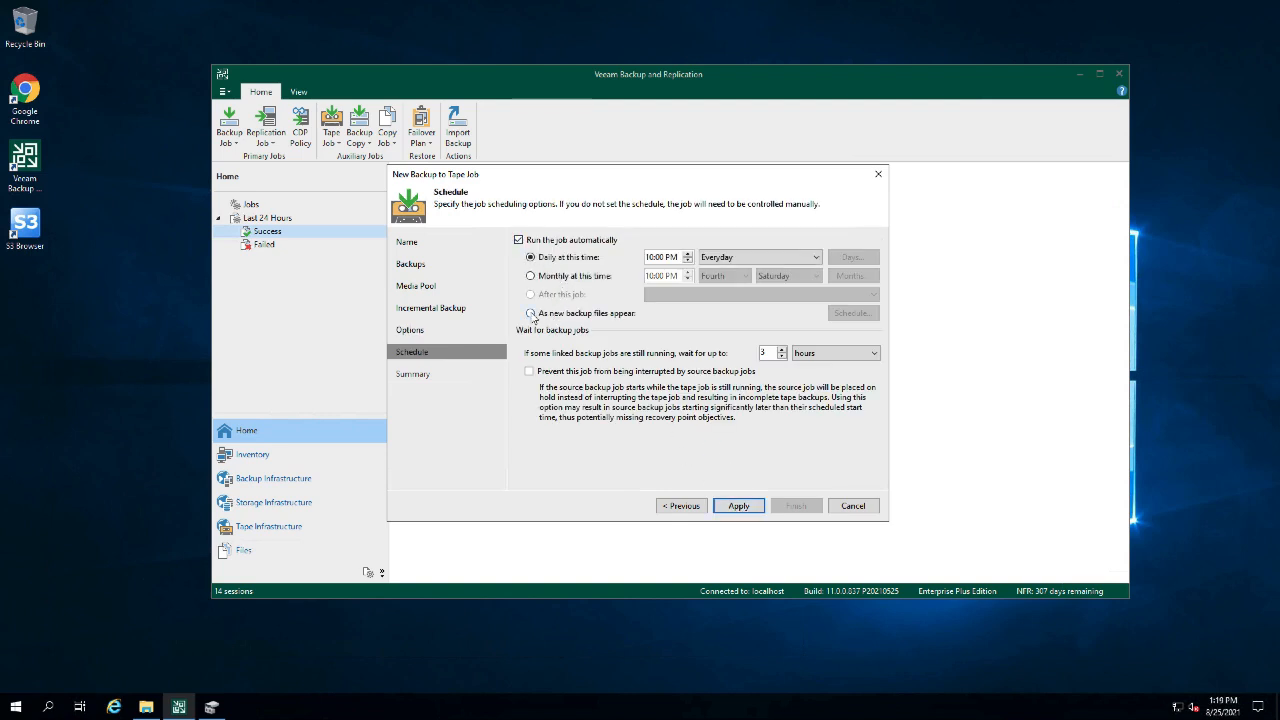
left_click(531, 314)
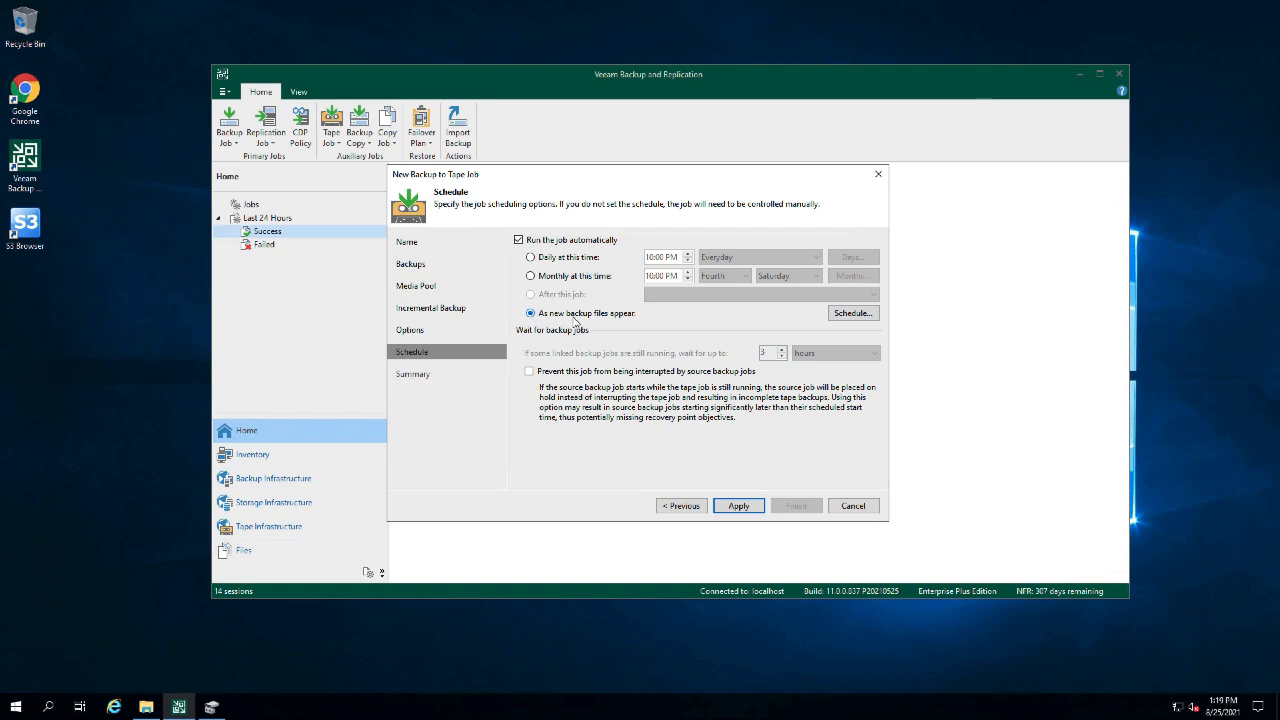
left_click(741, 508)
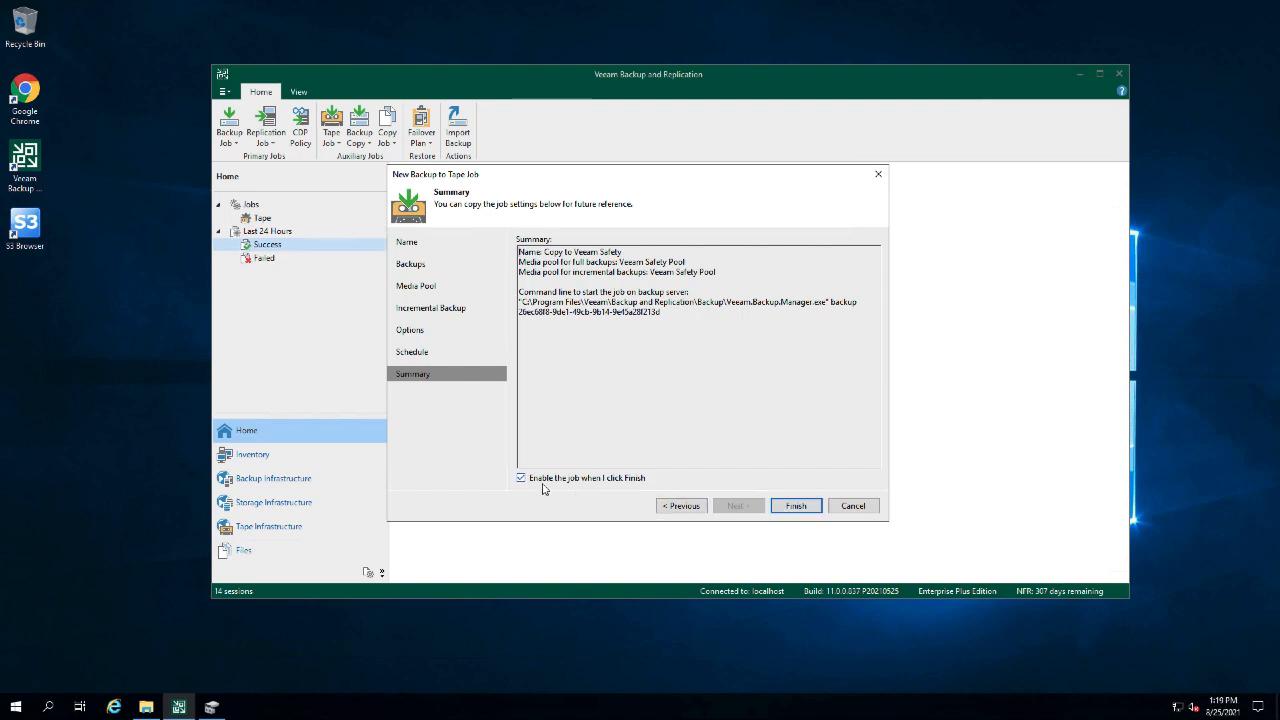
left_click(792, 510)
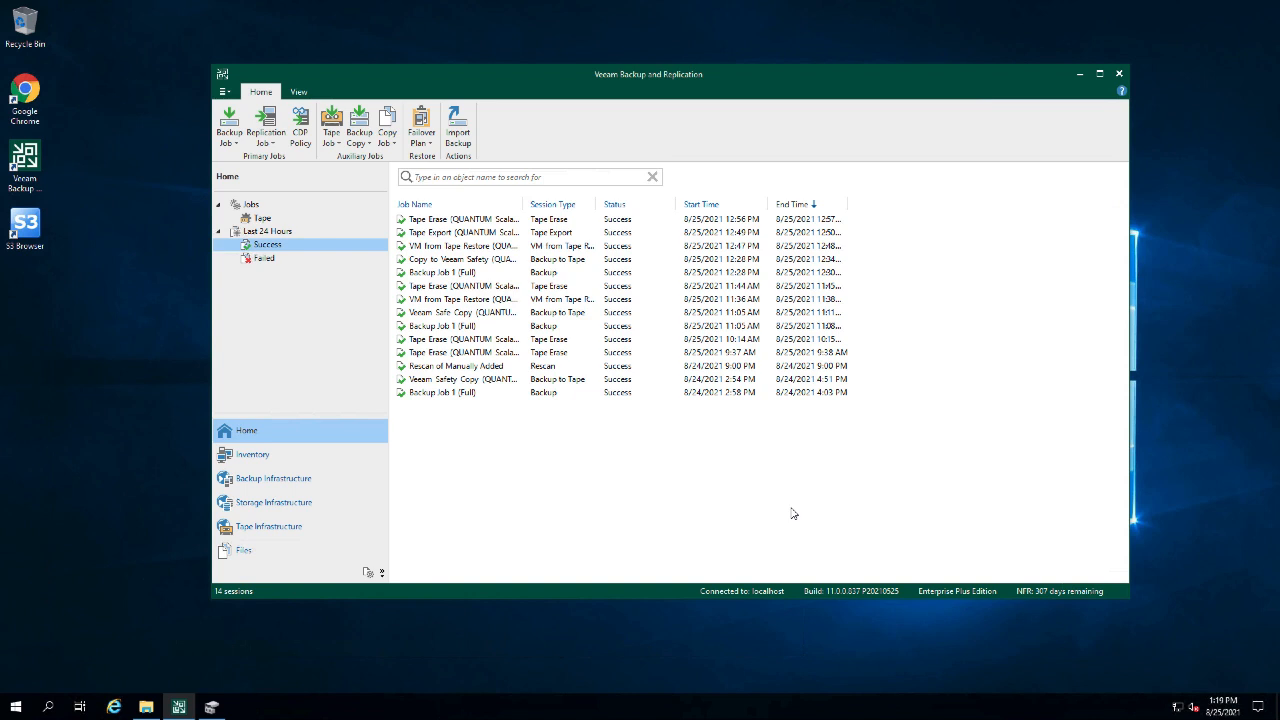
Start a virtual machine backup job with the default name and add the ActiveVaultDemostration VM from host 10.20.220.160.
left_click(229, 133)
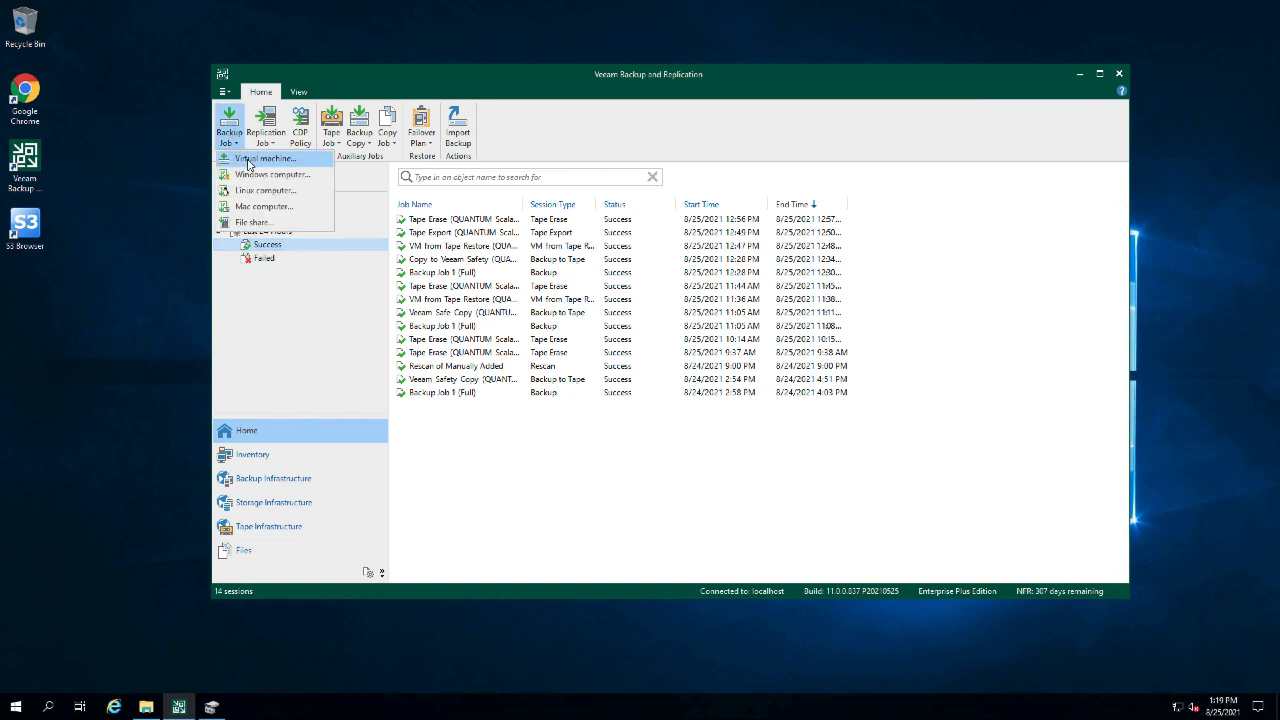
left_click(248, 159)
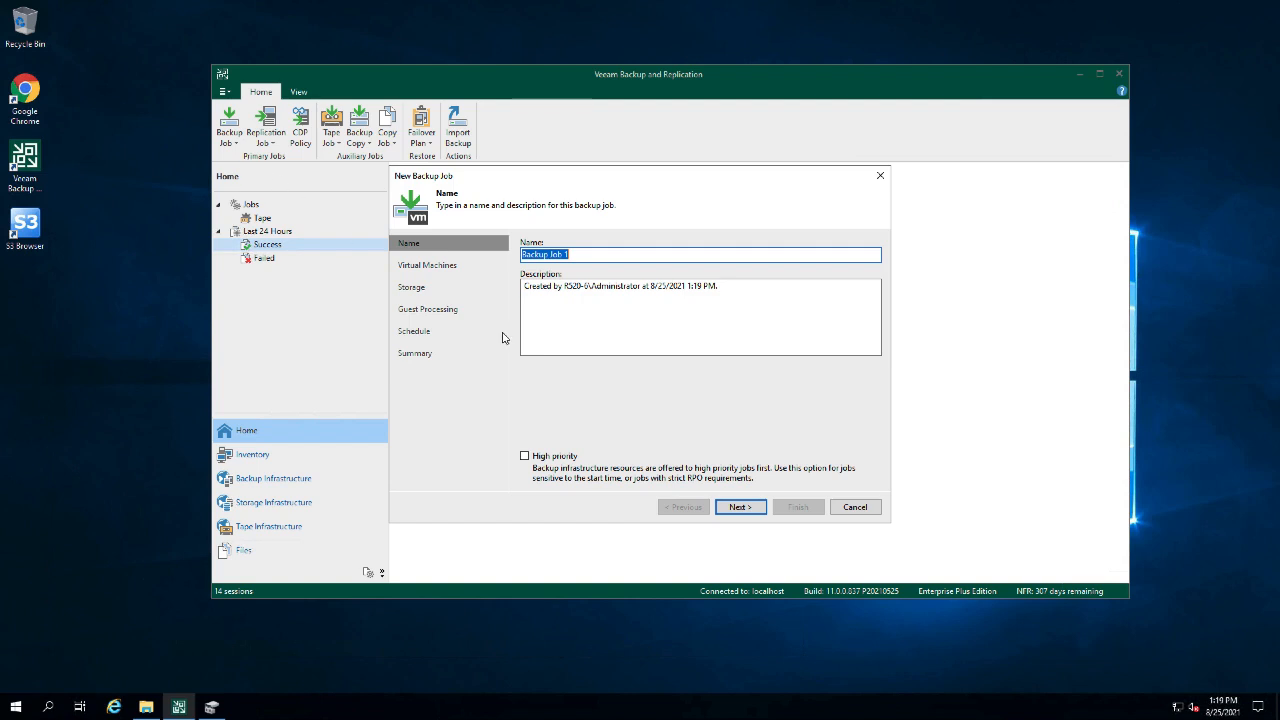
left_click(738, 508)
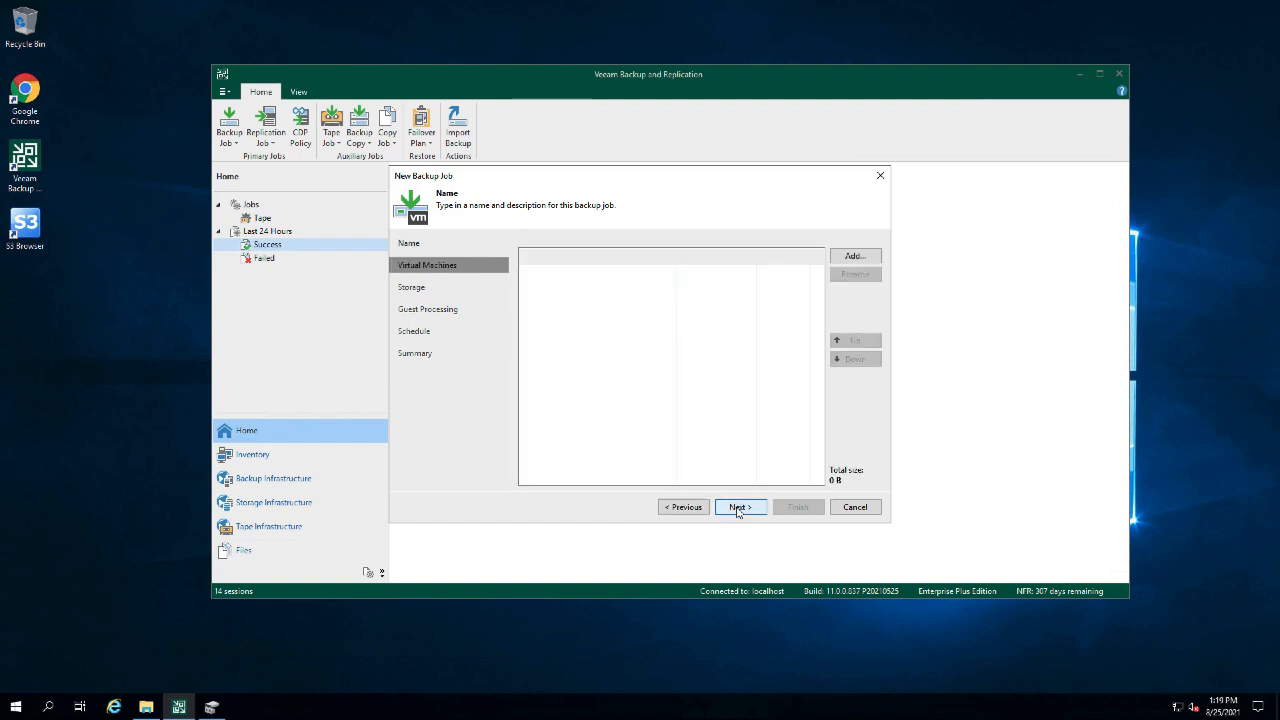
left_click(855, 257)
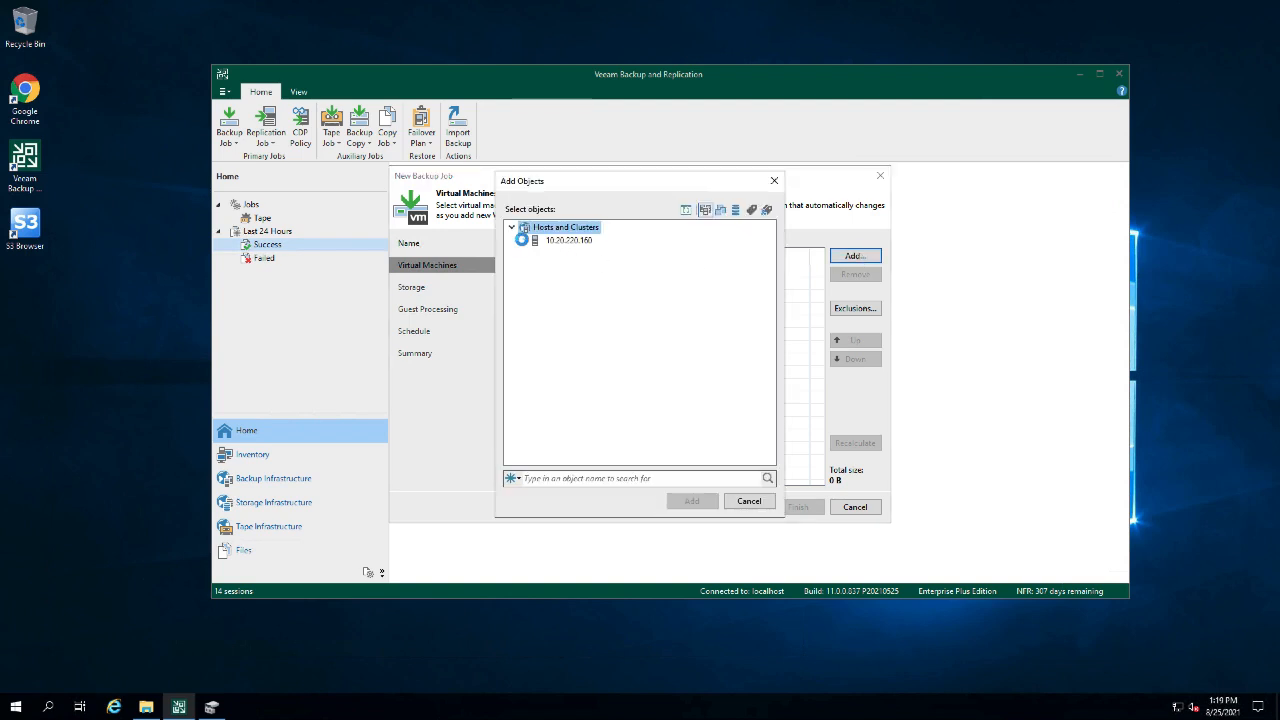
left_click(524, 241)
left_click(590, 256)
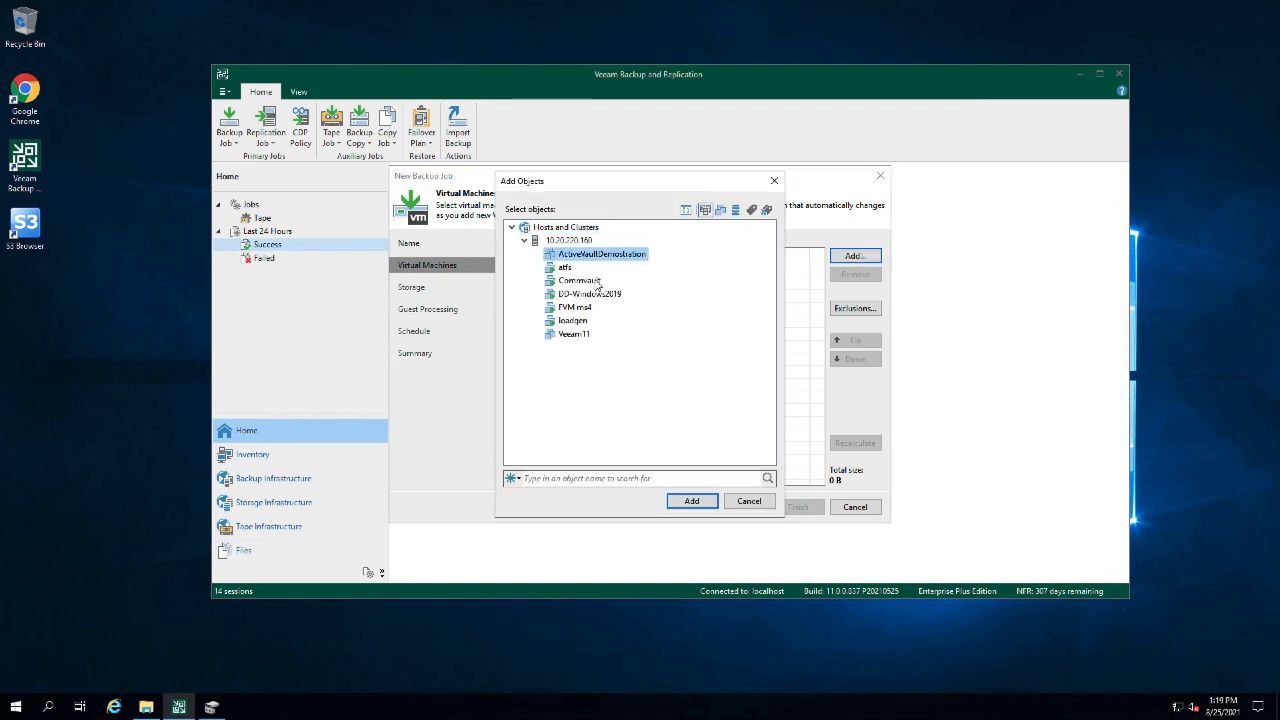
left_click(694, 503)
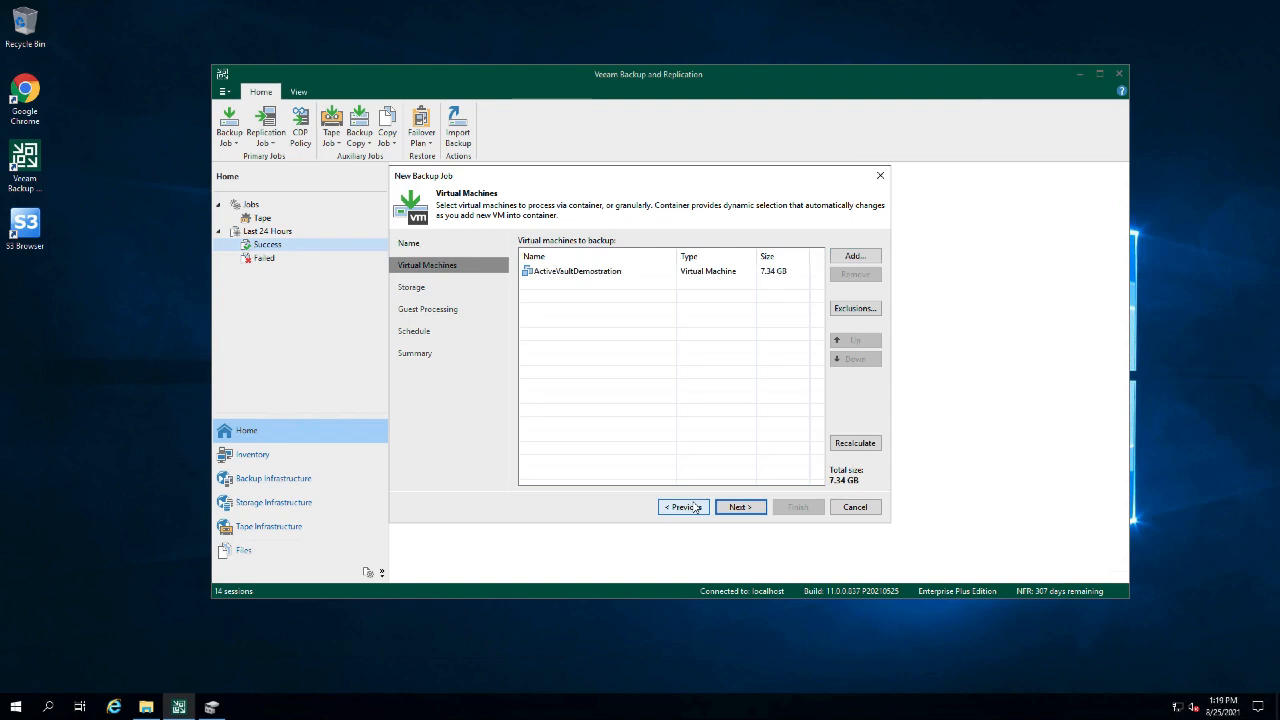
Set the backup job's retention policy to 1 restore point, keeping Veeam Local Repository as storage.
left_click(738, 508)
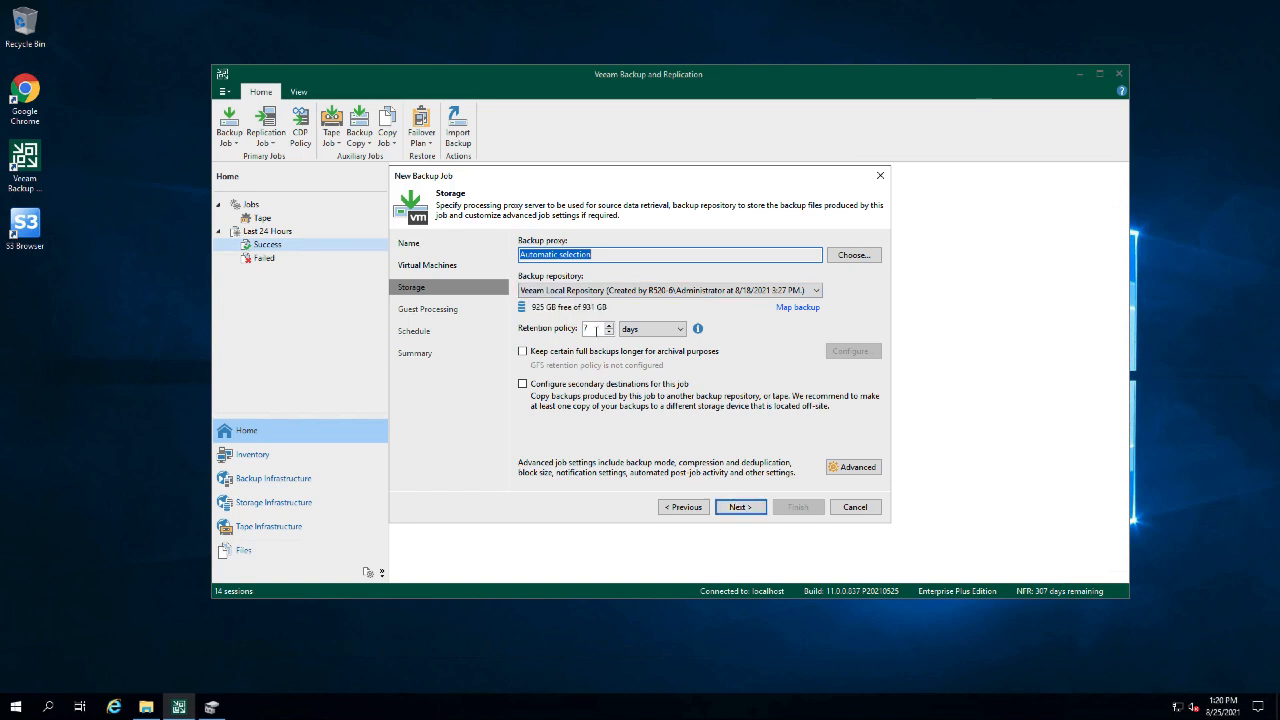
double_click(592, 330)
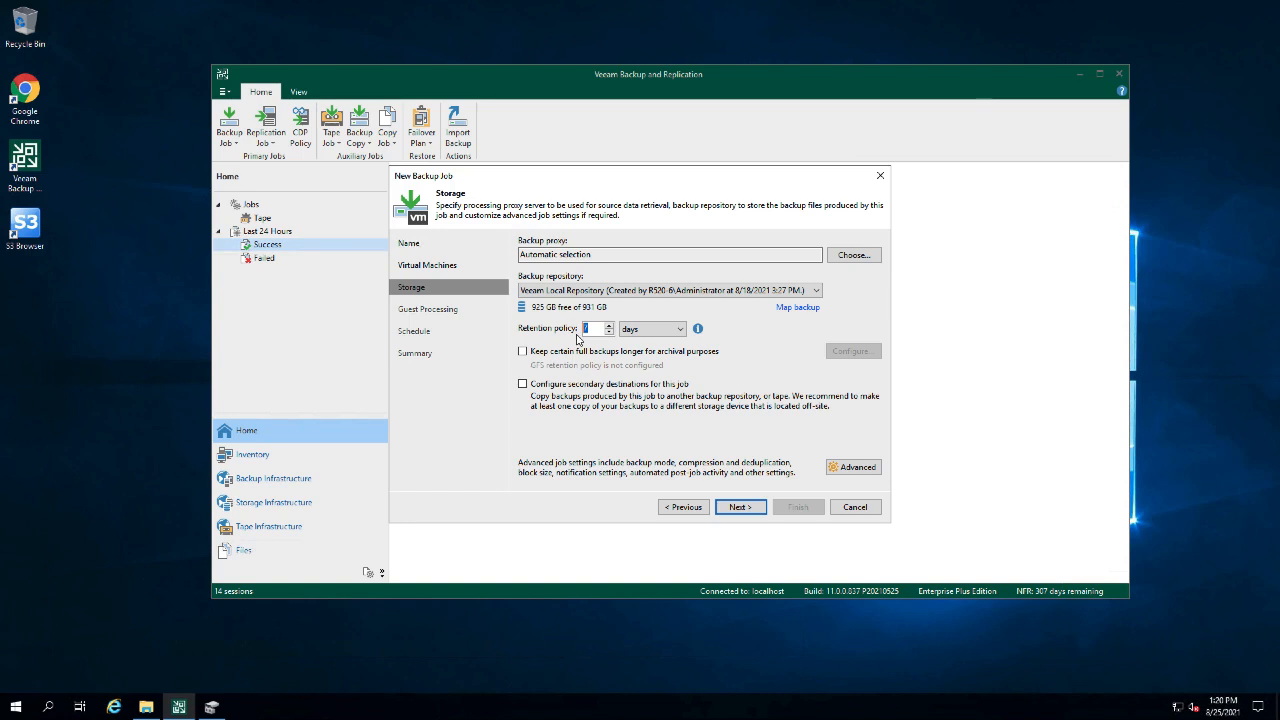
type("1")
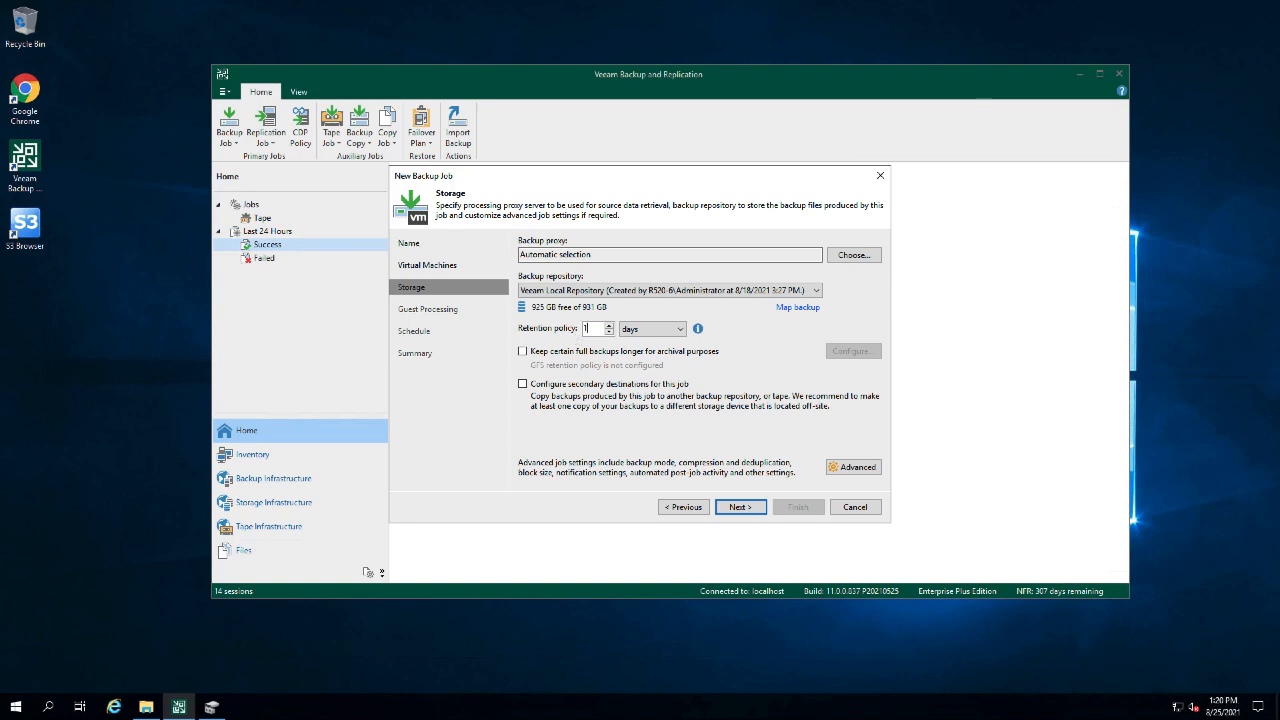
left_click(662, 330)
left_click(658, 345)
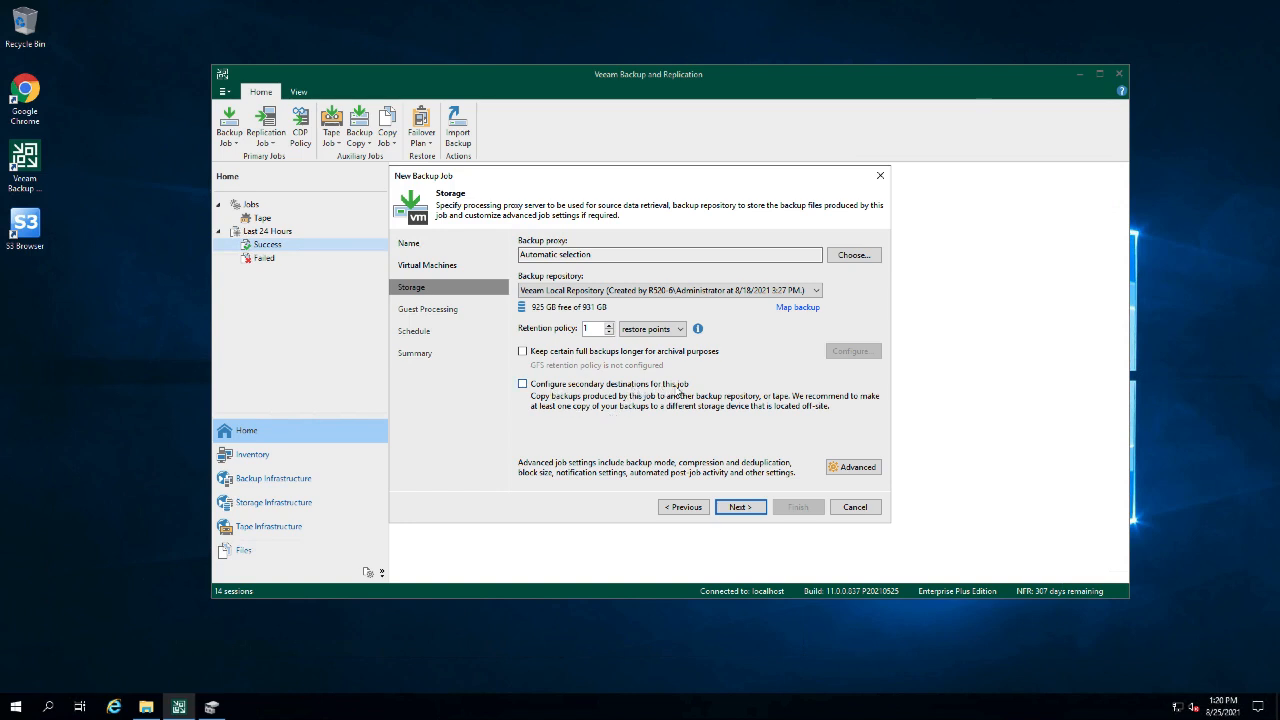
Enable secondary destinations for the backup job and add the Copy to Veeam Safety tape job as its secondary target.
left_click(522, 384)
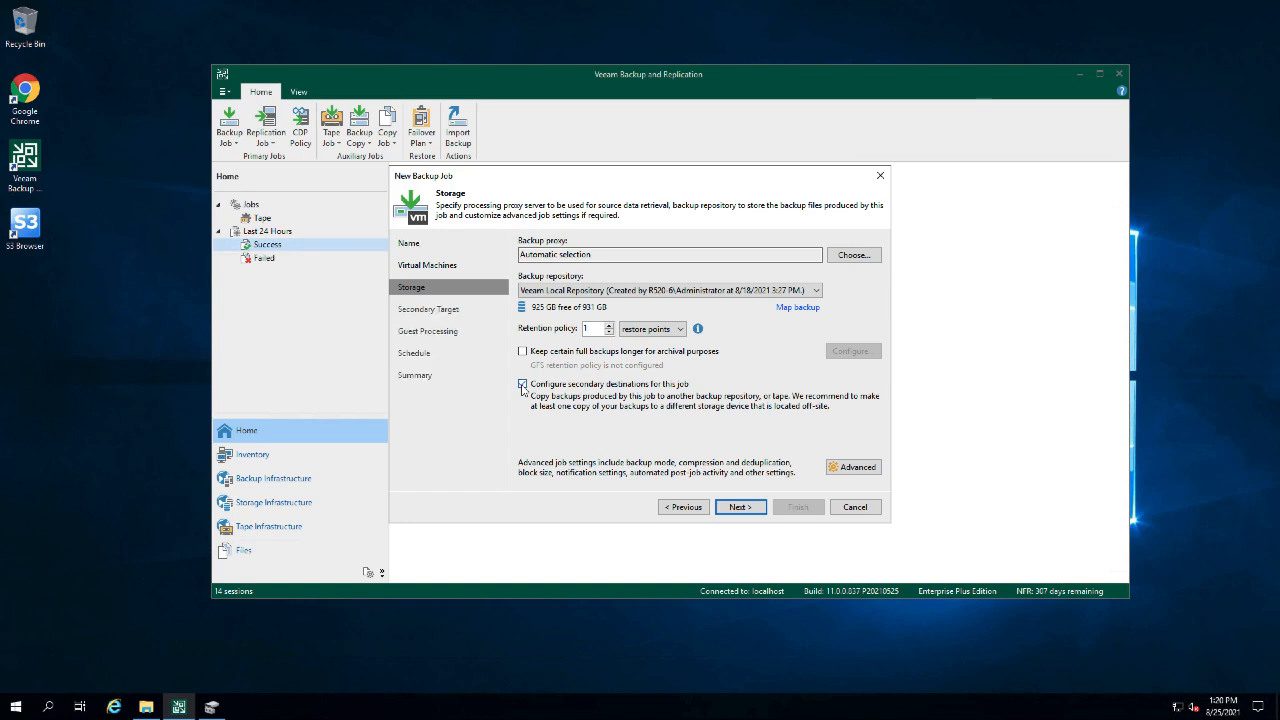
left_click(740, 508)
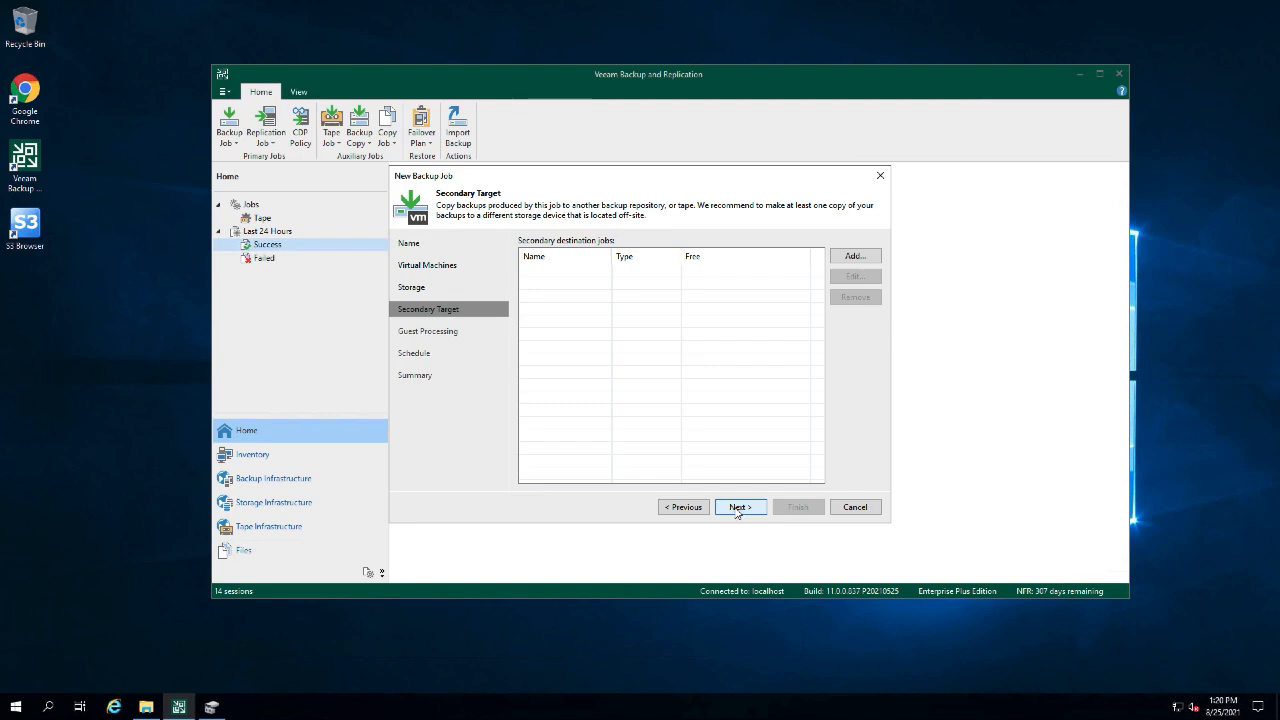
left_click(855, 257)
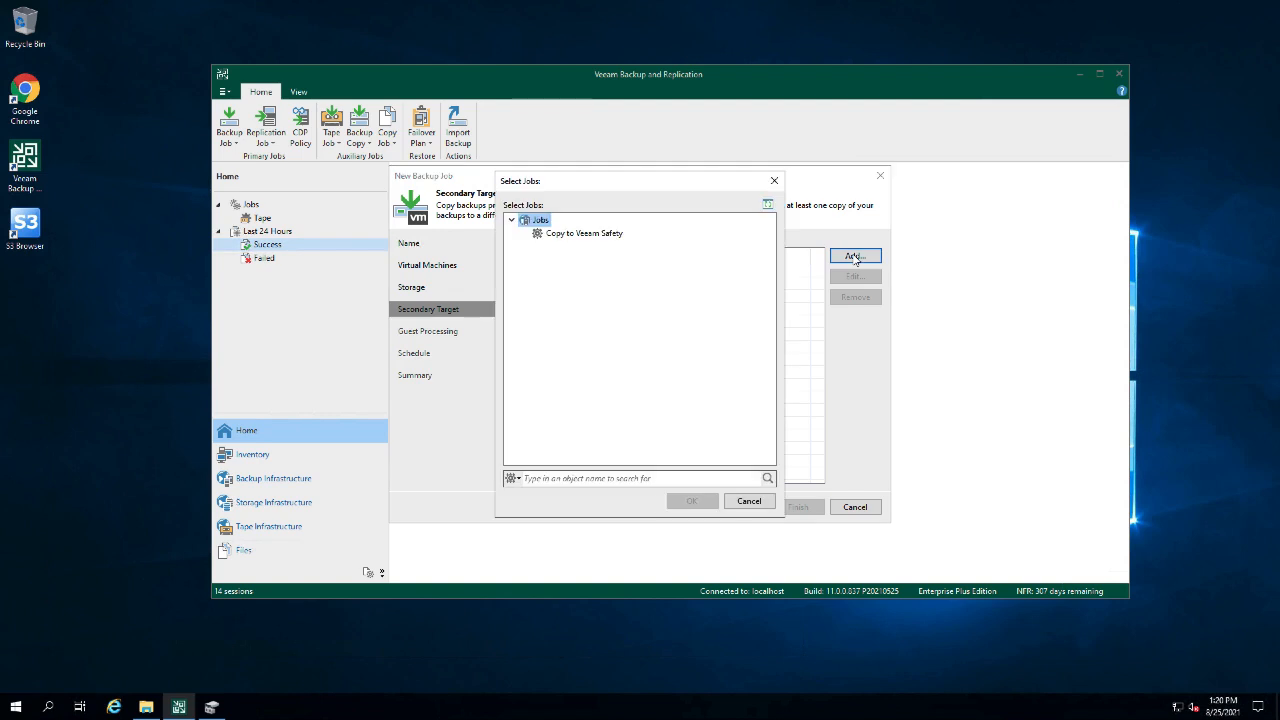
left_click(594, 236)
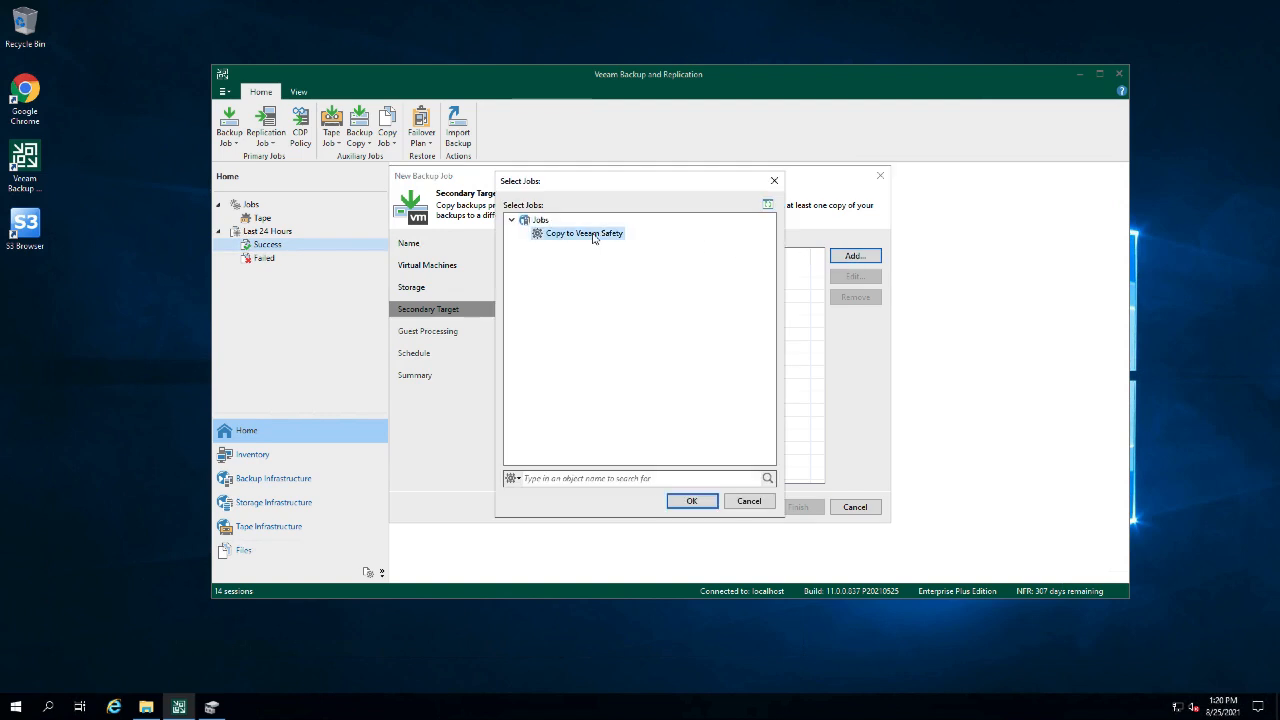
left_click(702, 504)
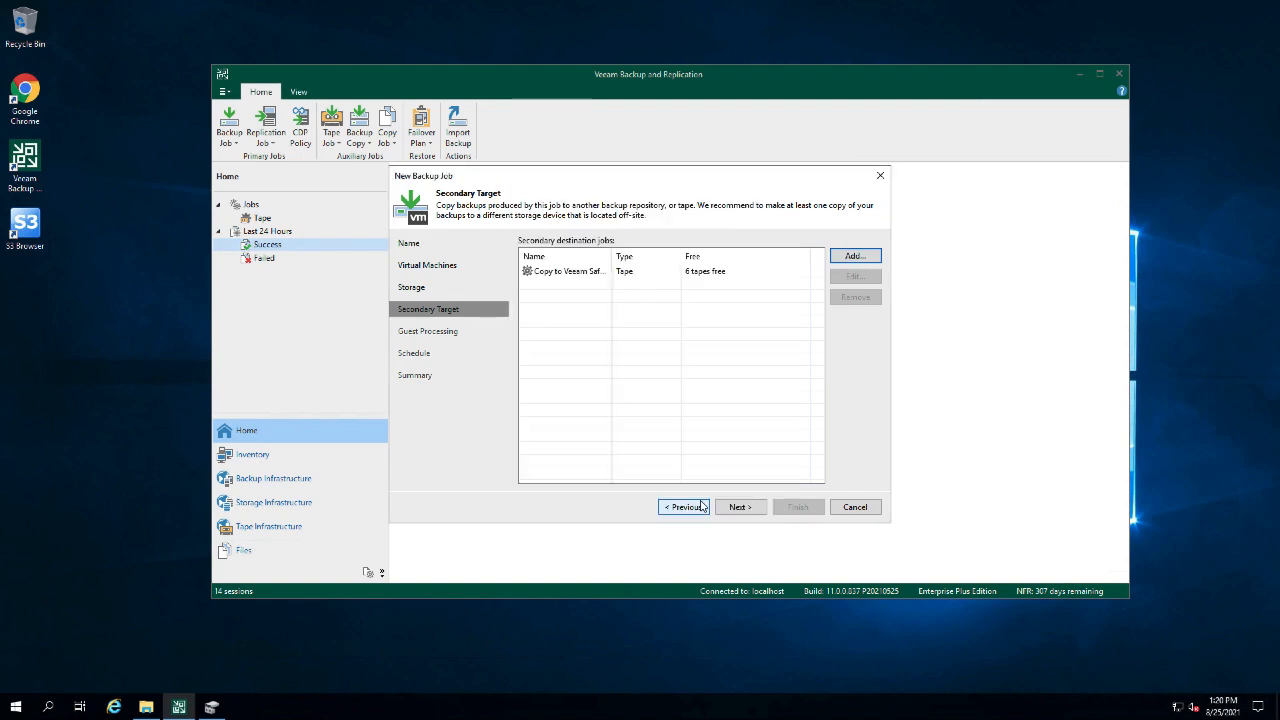
Keep the default guest processing and unscheduled settings, and finish the backup job with the option to run it immediately.
left_click(739, 508)
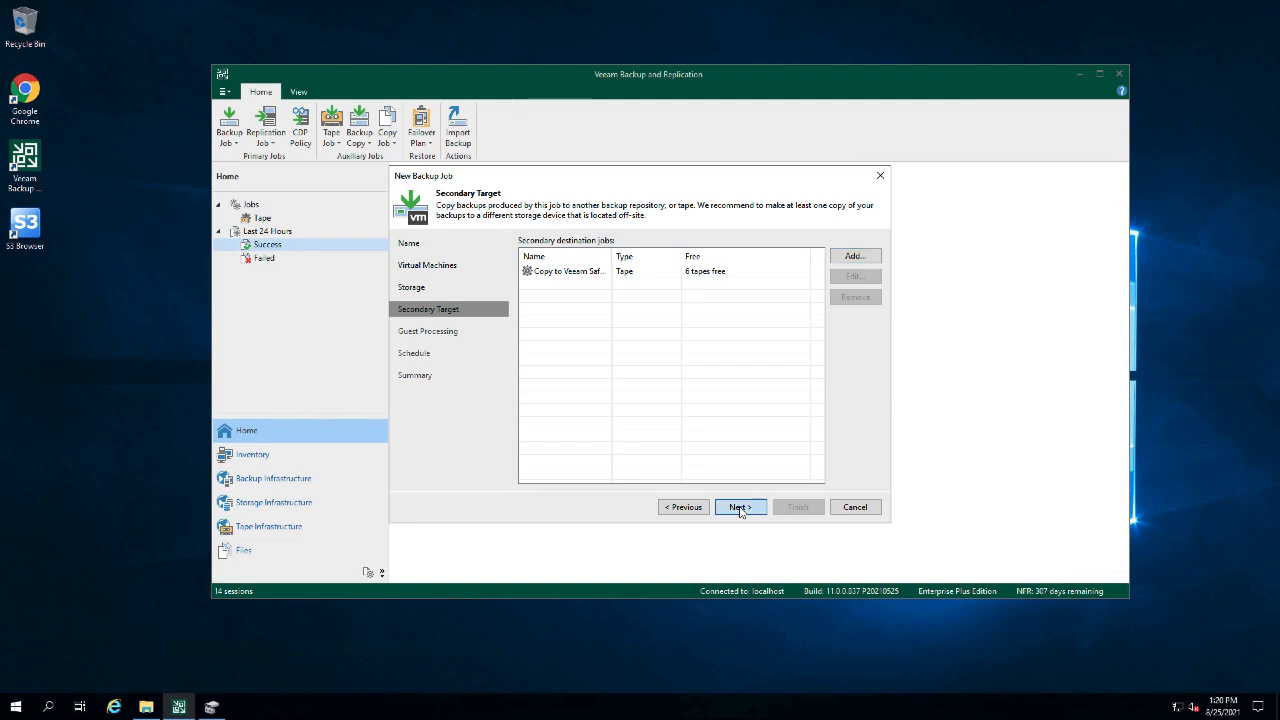
left_click(740, 508)
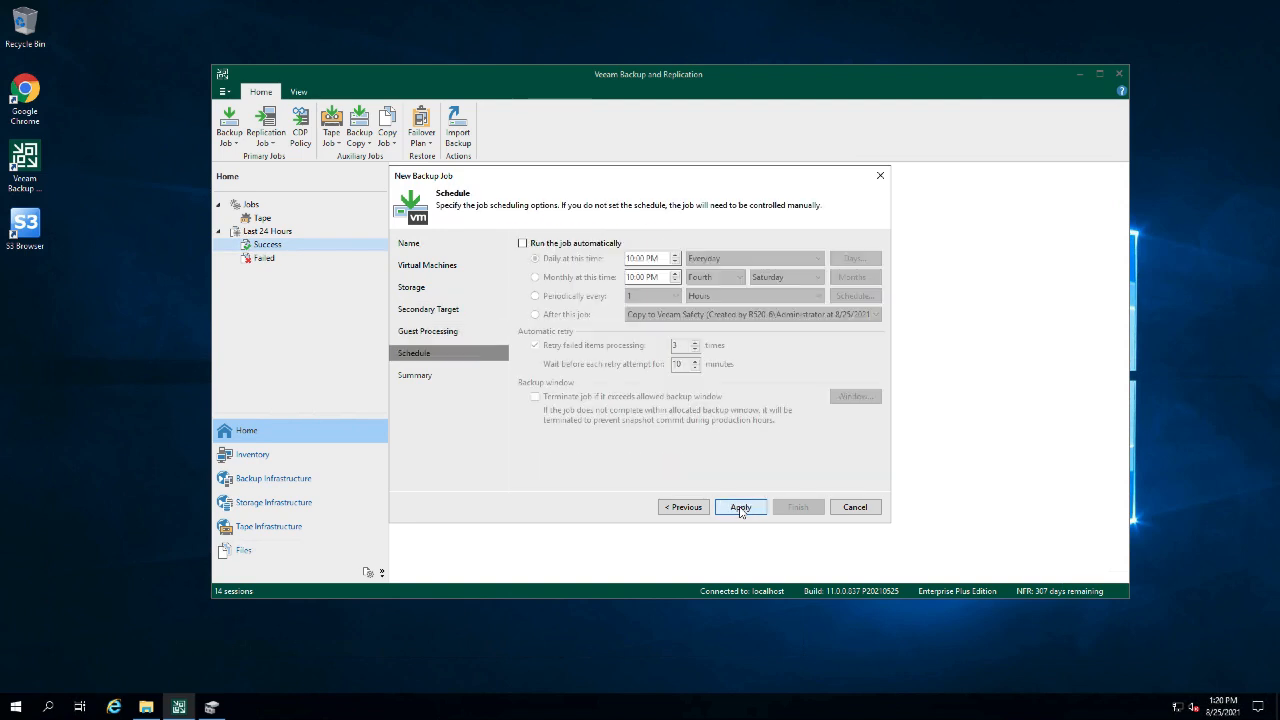
left_click(740, 508)
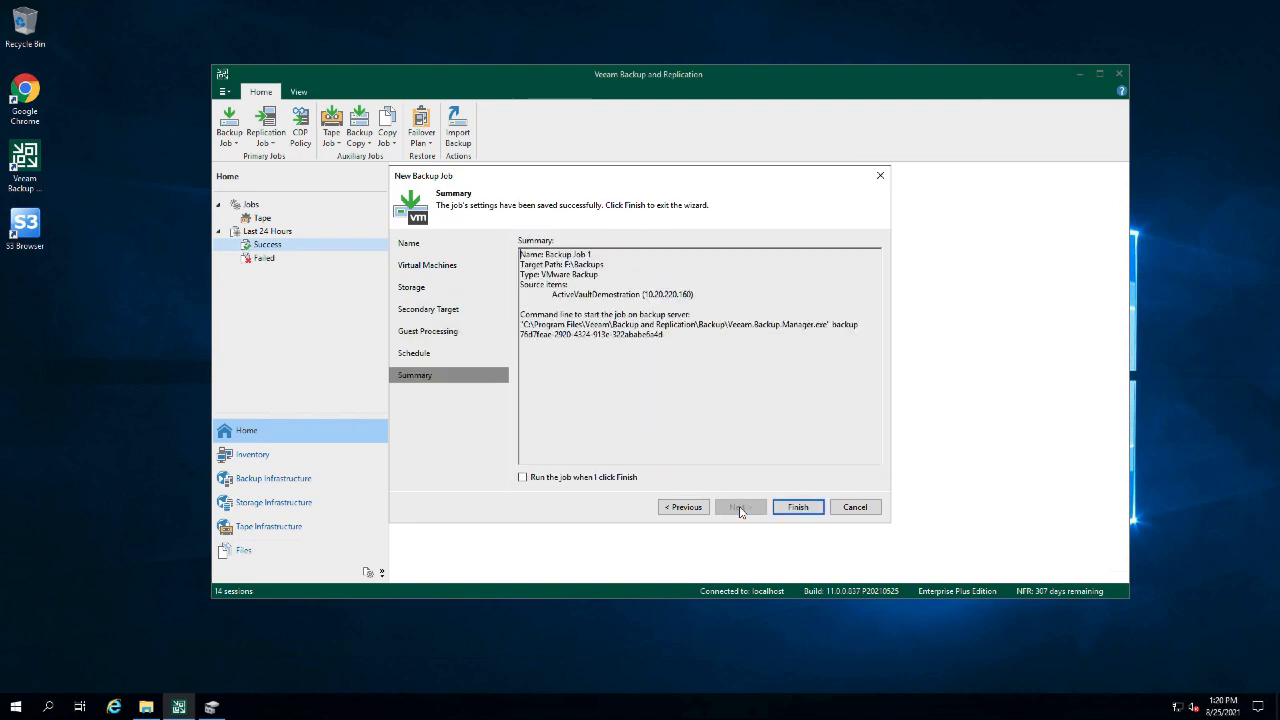
left_click(522, 478)
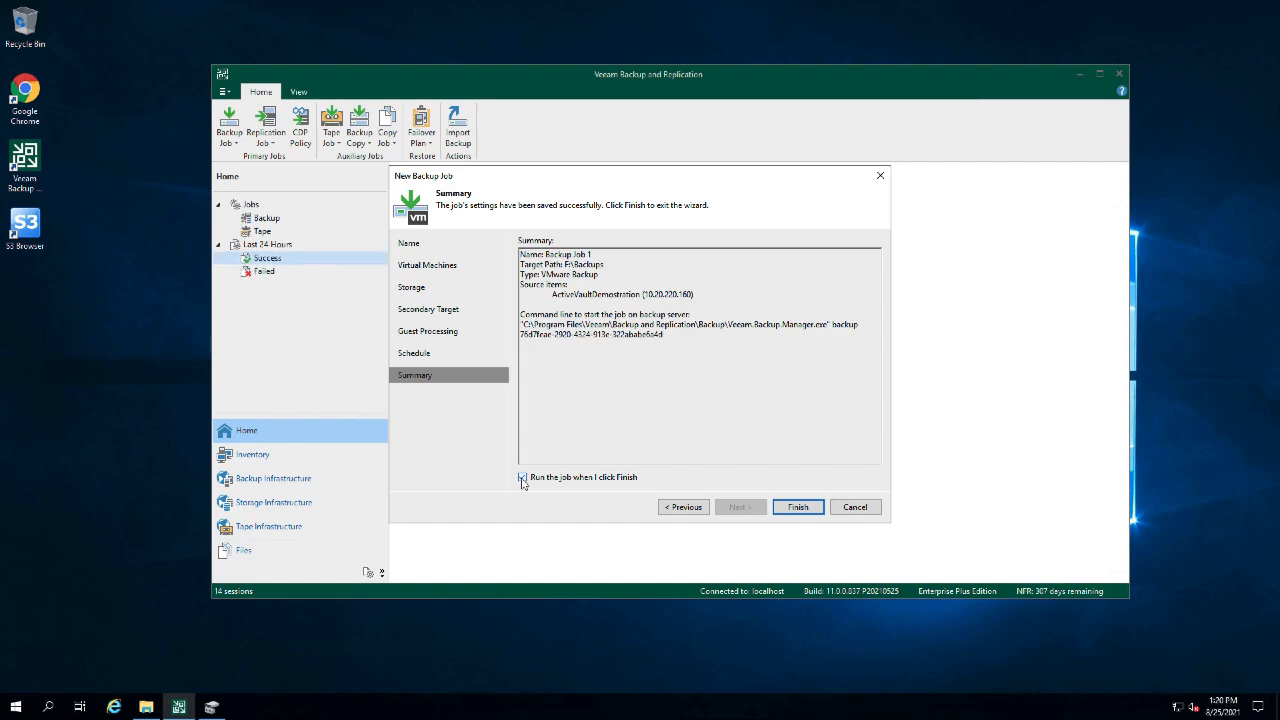
left_click(798, 508)
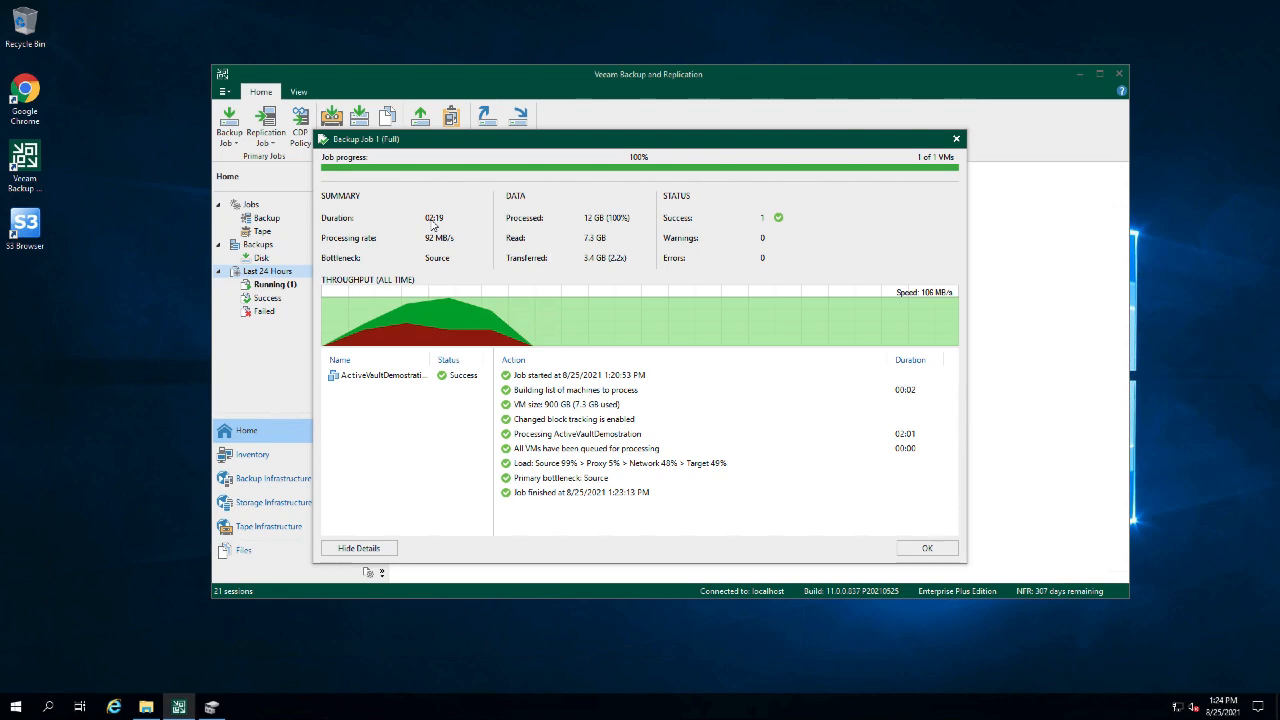
Close the backup job statistics, then review the Copy to Veeam Safety session's actions, including the media export from the tape library.
left_click(928, 550)
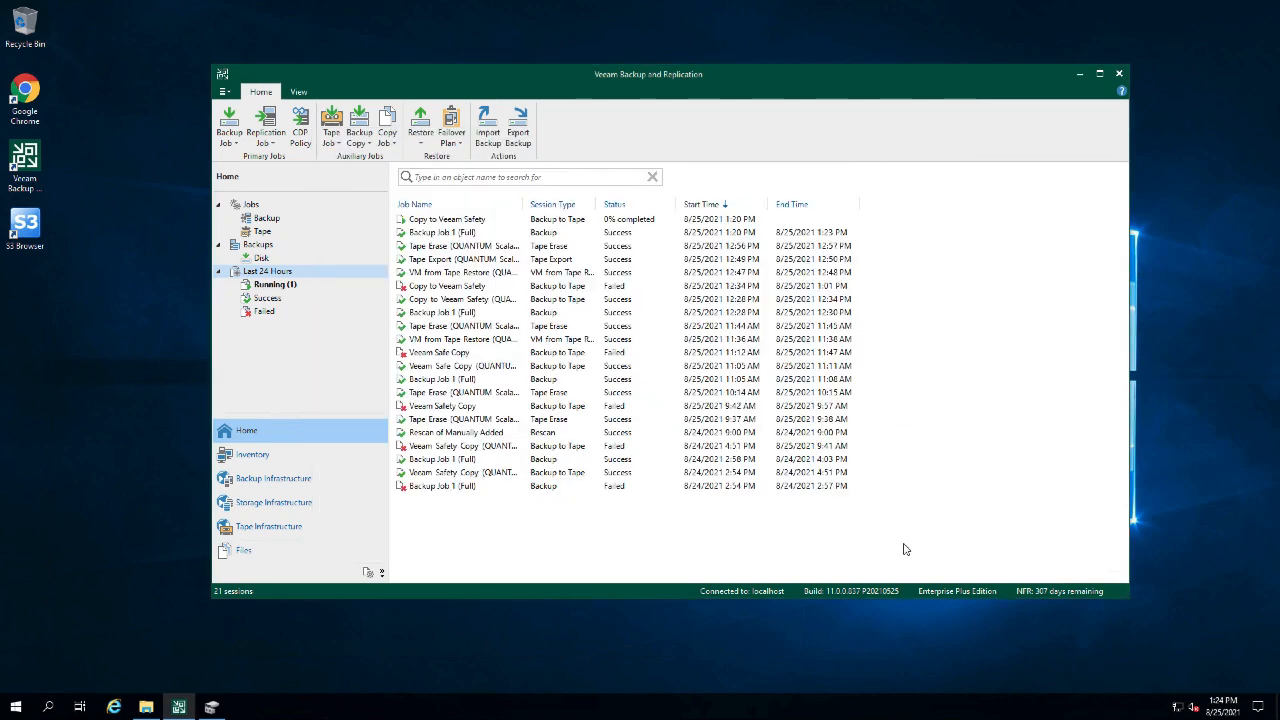
left_click(268, 287)
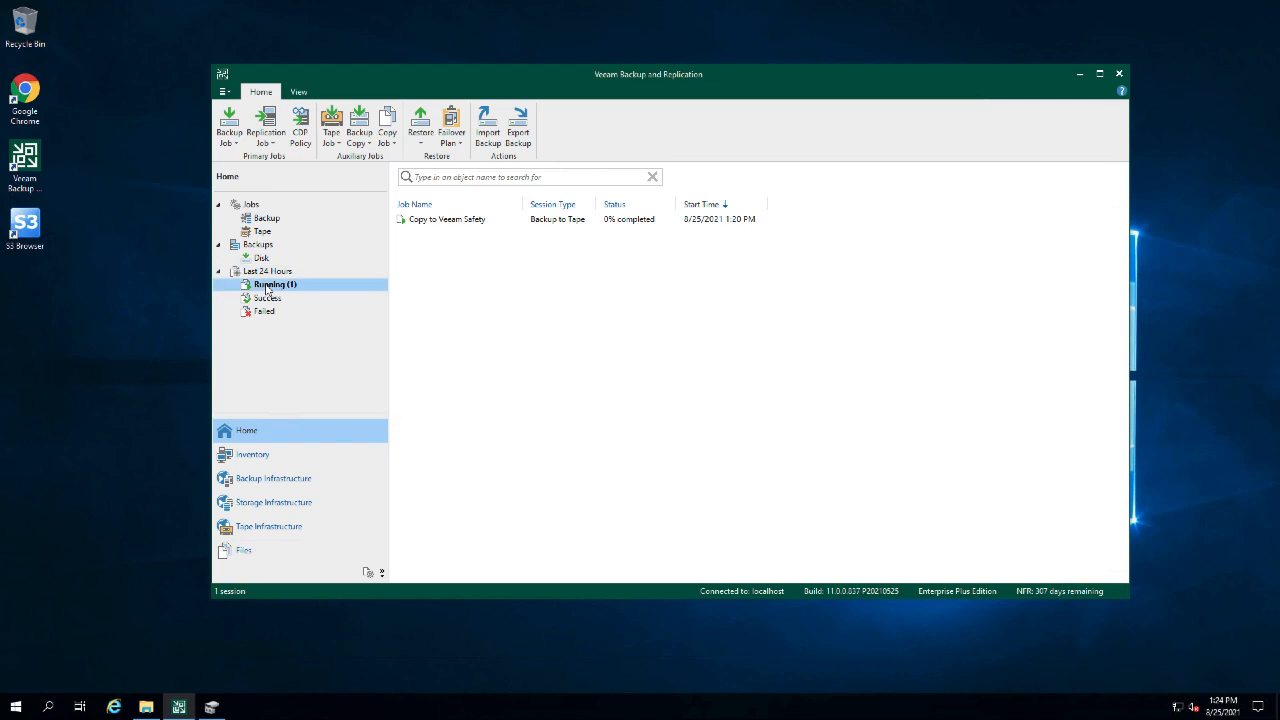
left_click(465, 222)
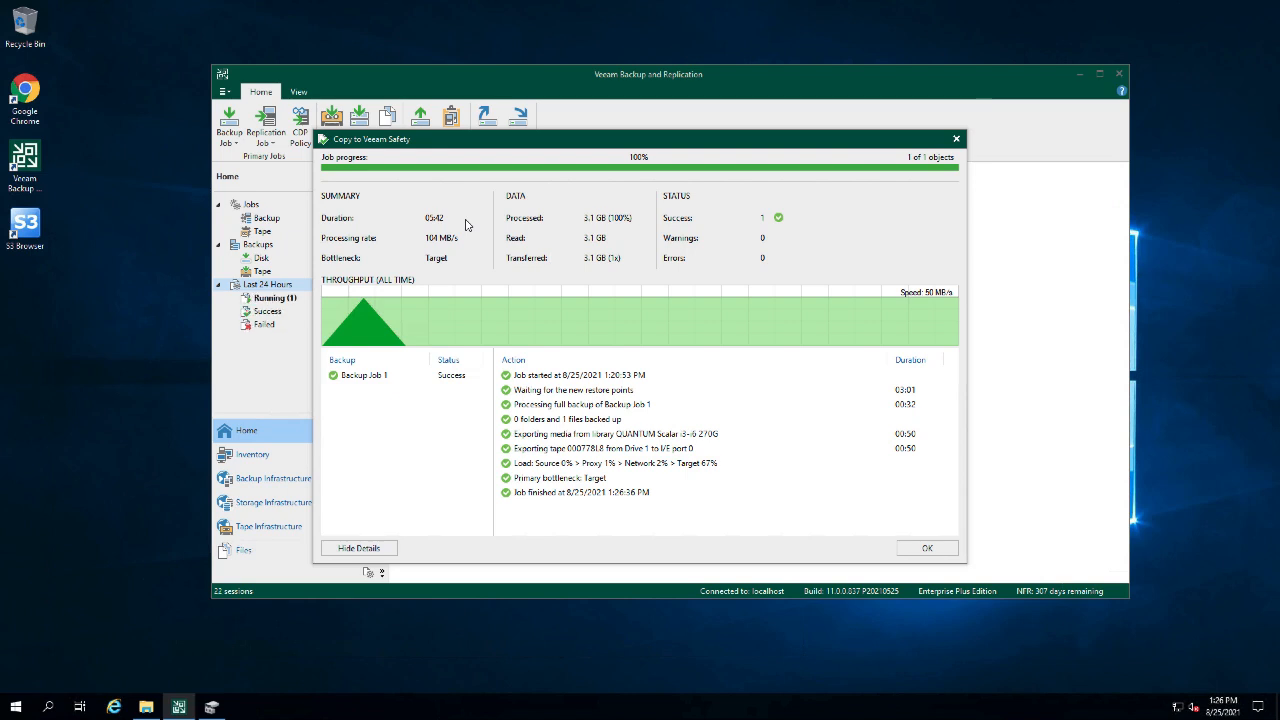
left_click(518, 421)
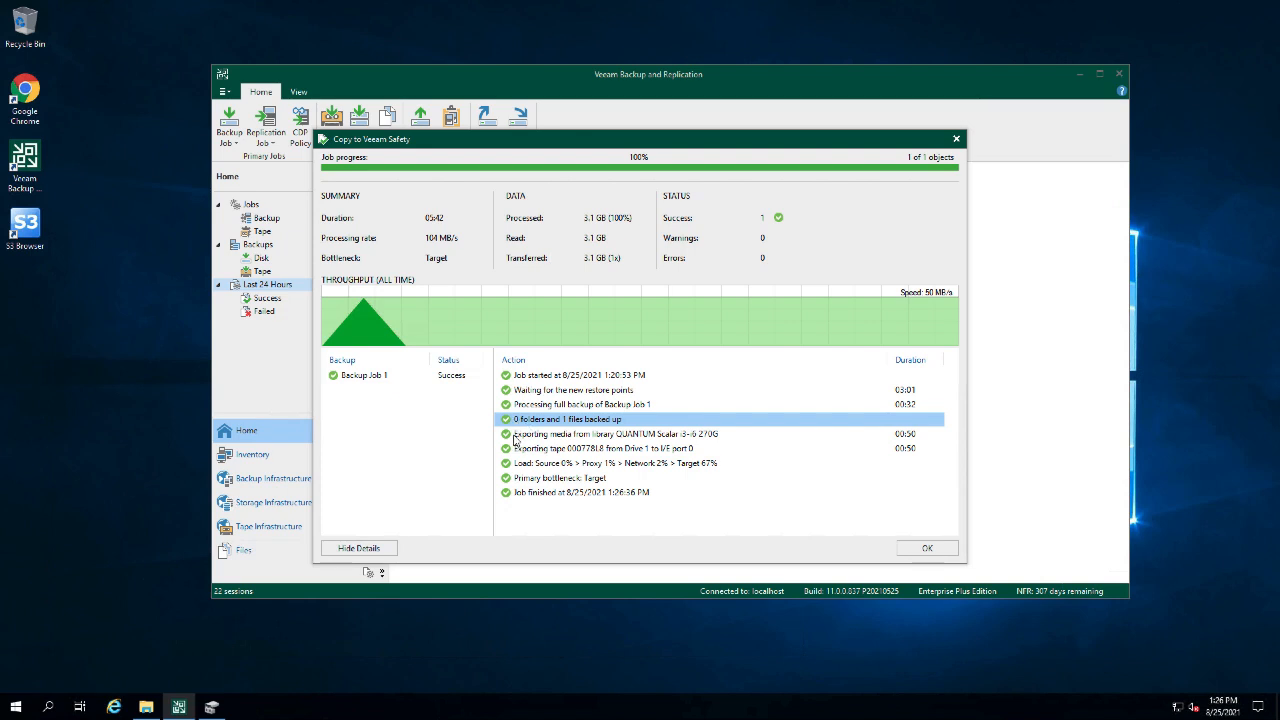
left_click(514, 440)
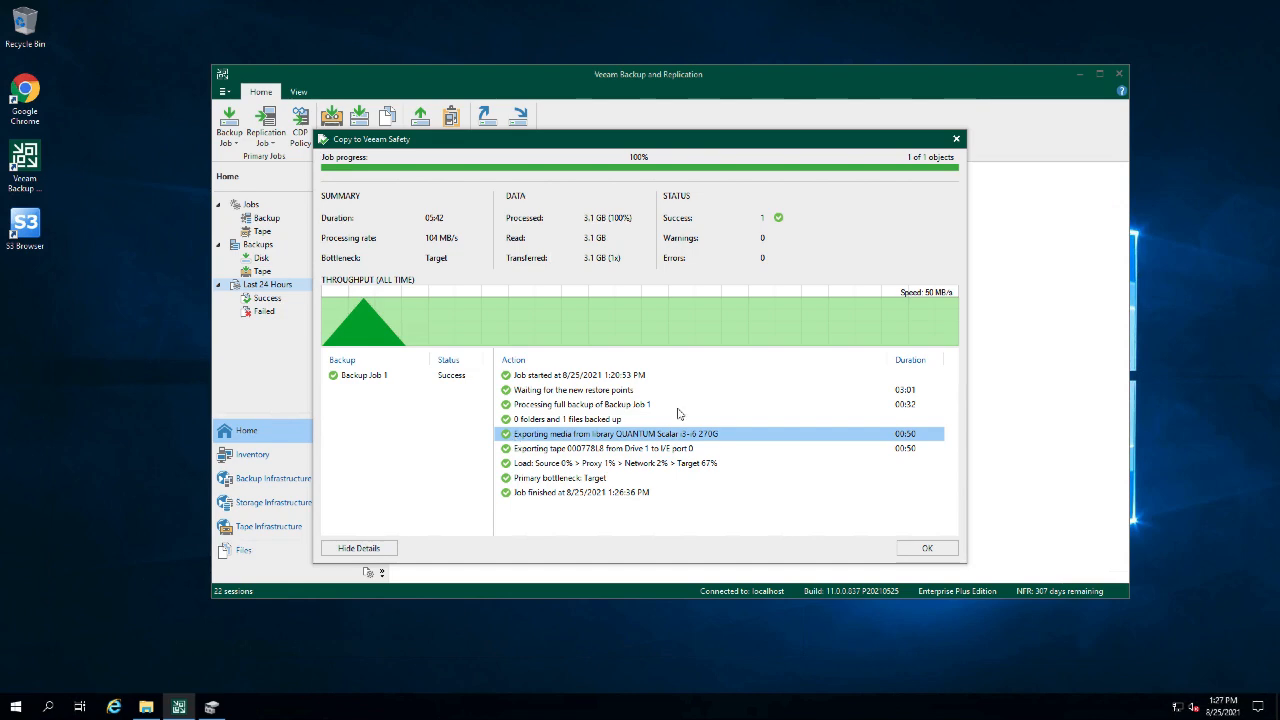
left_click(958, 140)
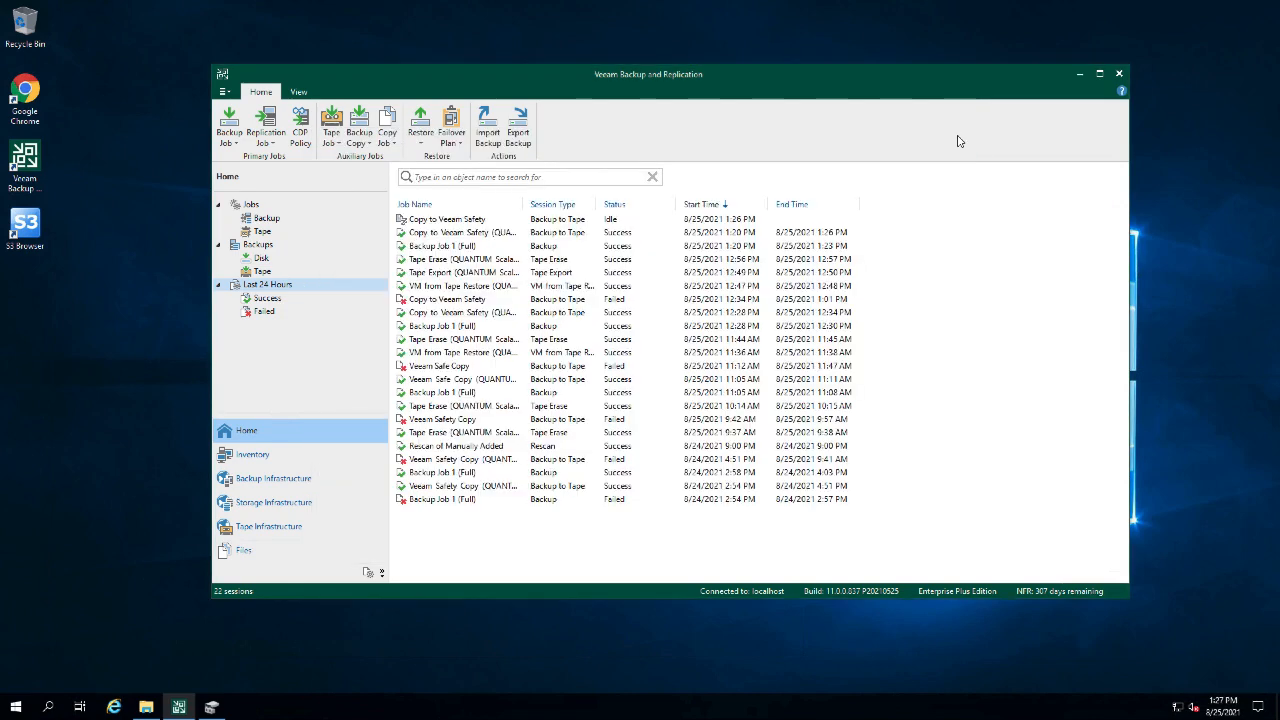
Check the location and media set of tape 000778L8 in the Veeam Safety Pool of the tape infrastructure.
left_click(273, 526)
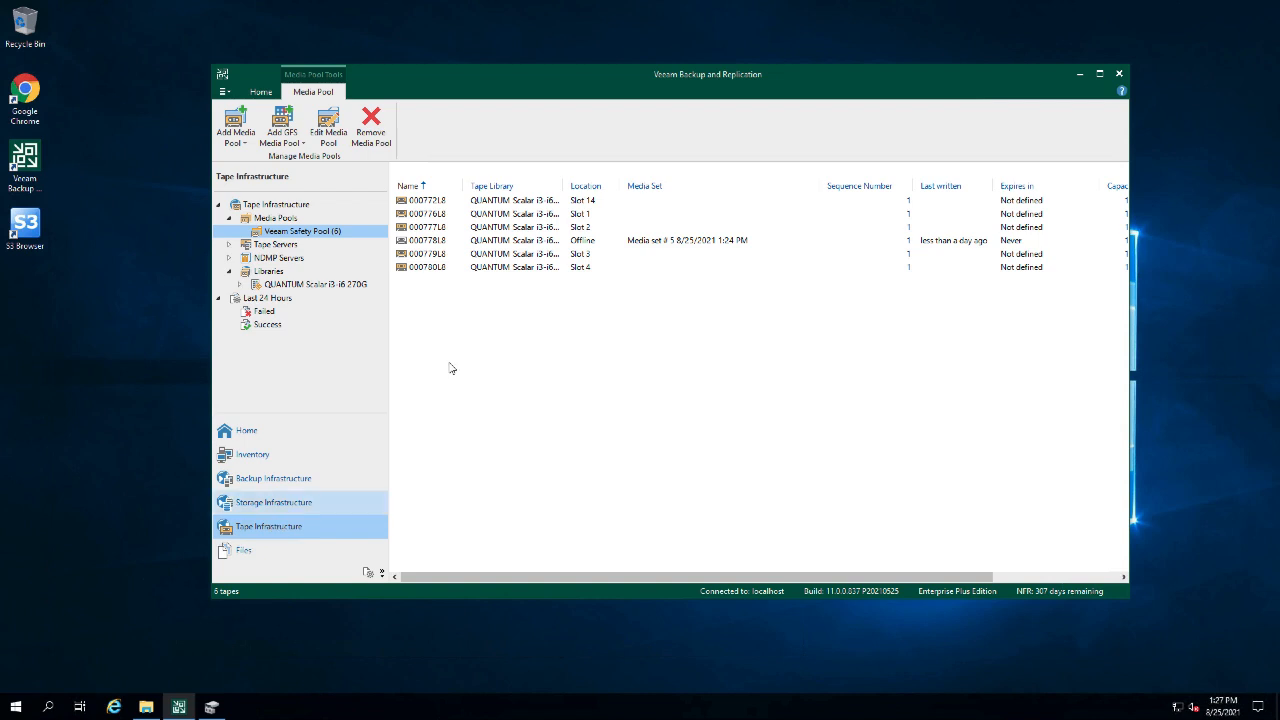
left_click(430, 241)
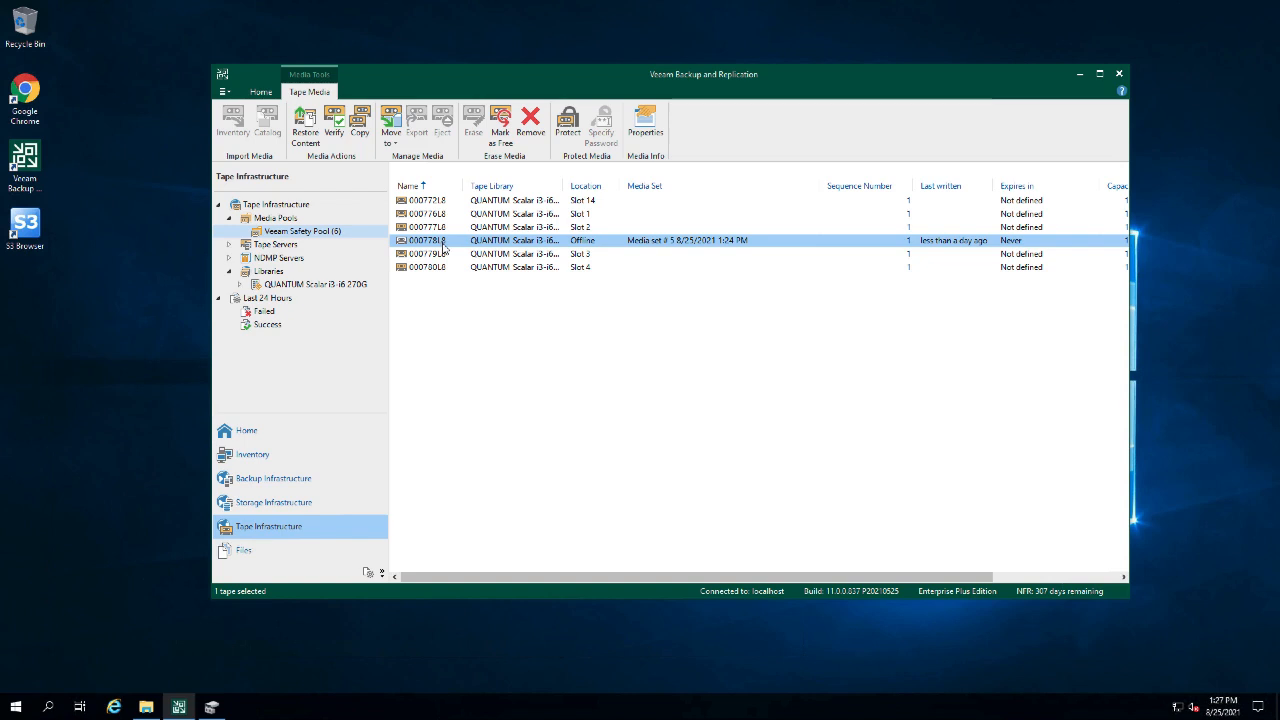
right_click(518, 246)
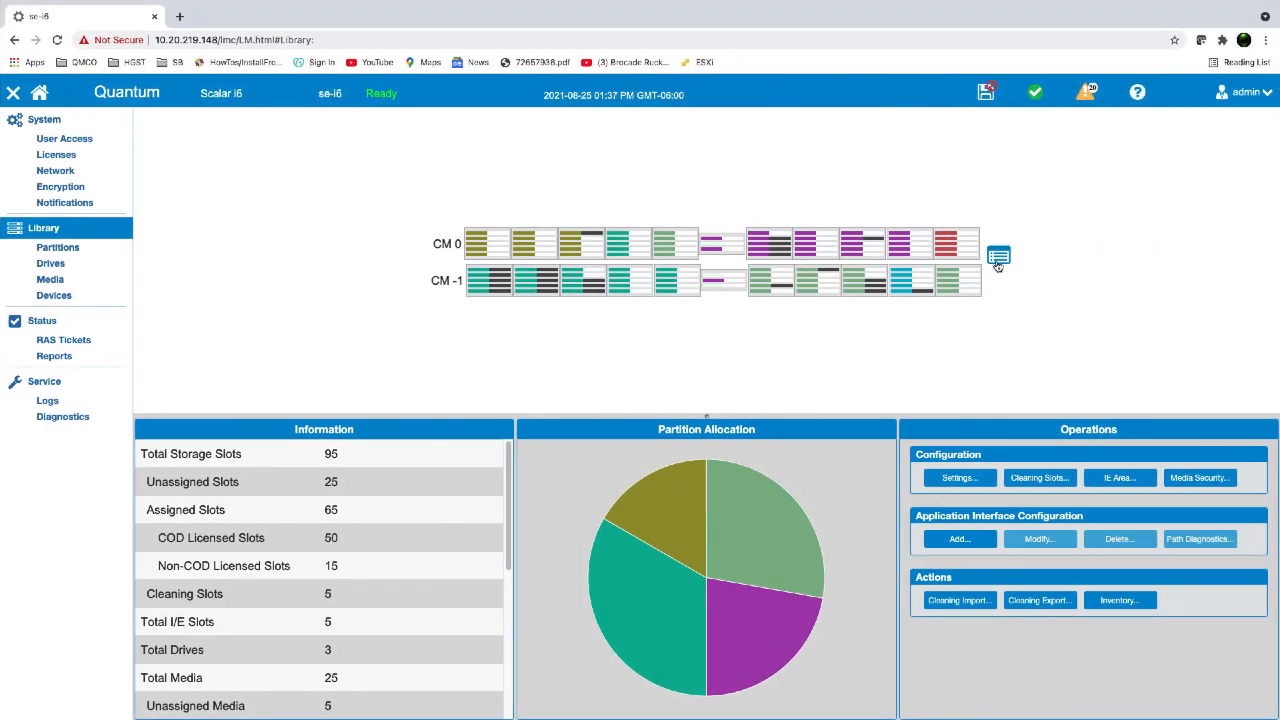
In the Quantum Scalar i6 web interface, show the library map's color legend and examine the Veeam Backup Repo and Active Vault partitions.
left_click(997, 260)
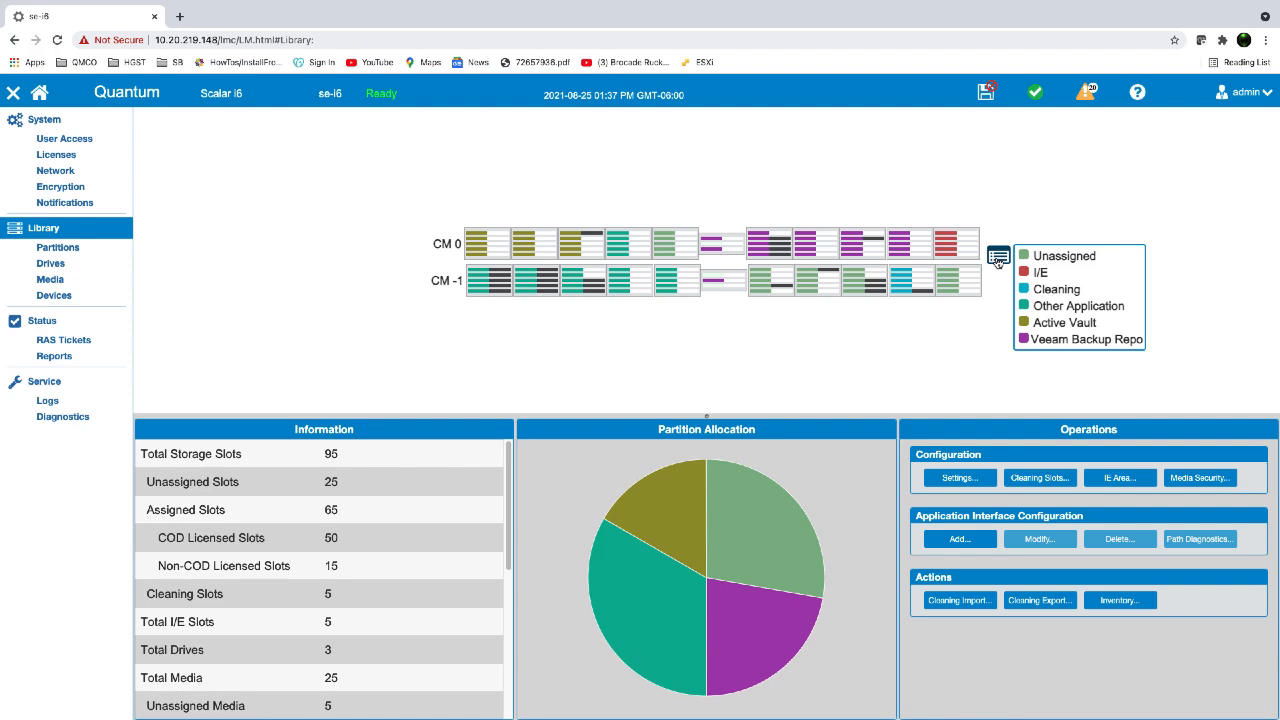
left_click_drag(1032, 340, 1142, 341)
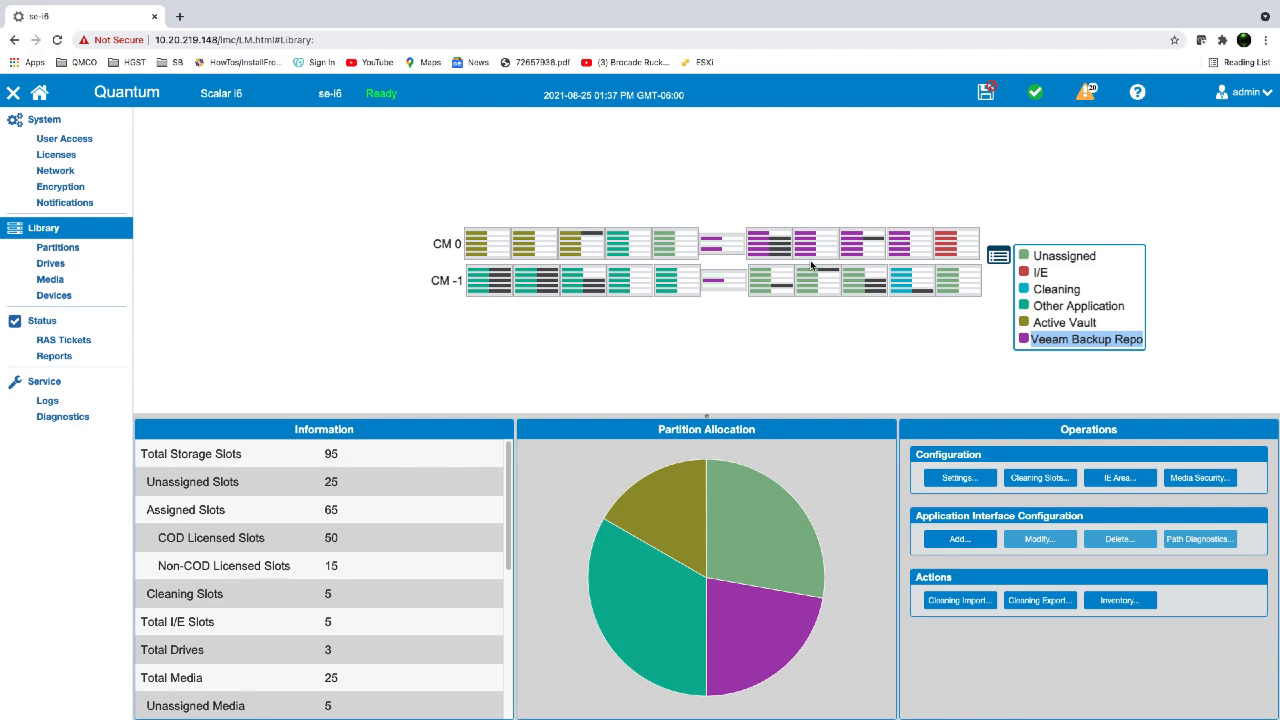
left_click_drag(1034, 322, 1090, 323)
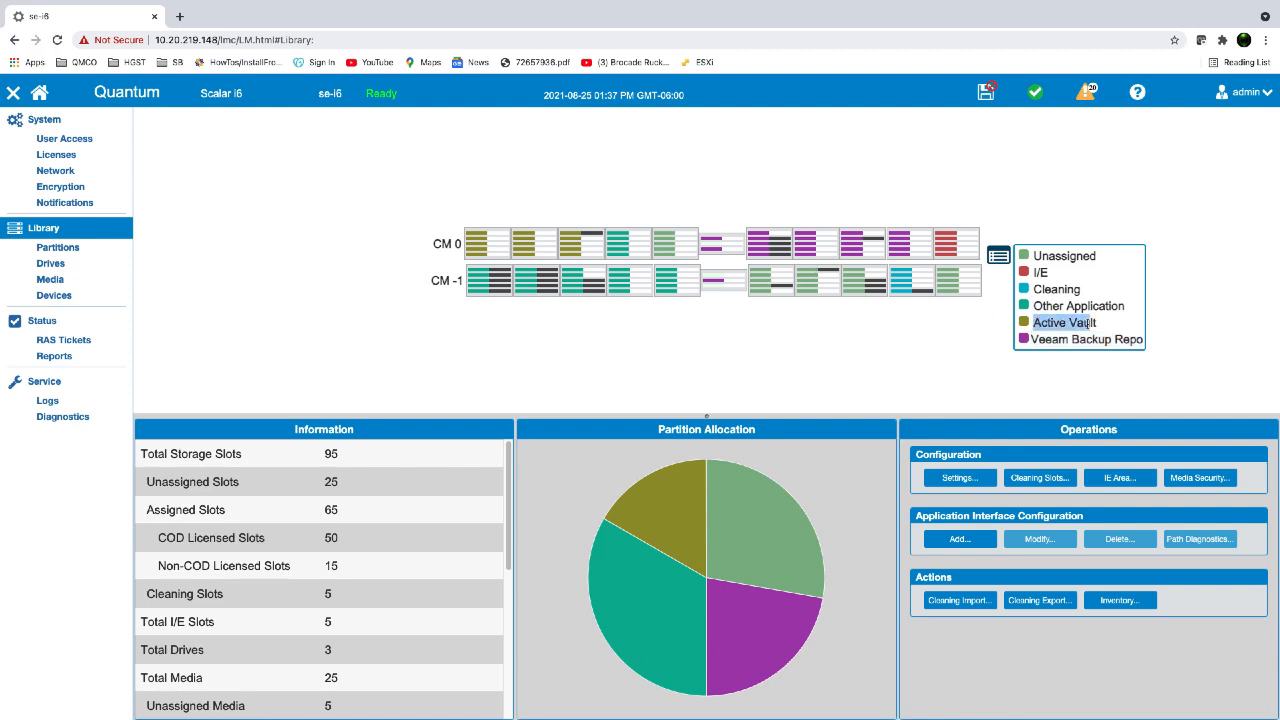
left_click(1097, 326)
triple_click(1097, 326)
mouse_move(575, 251)
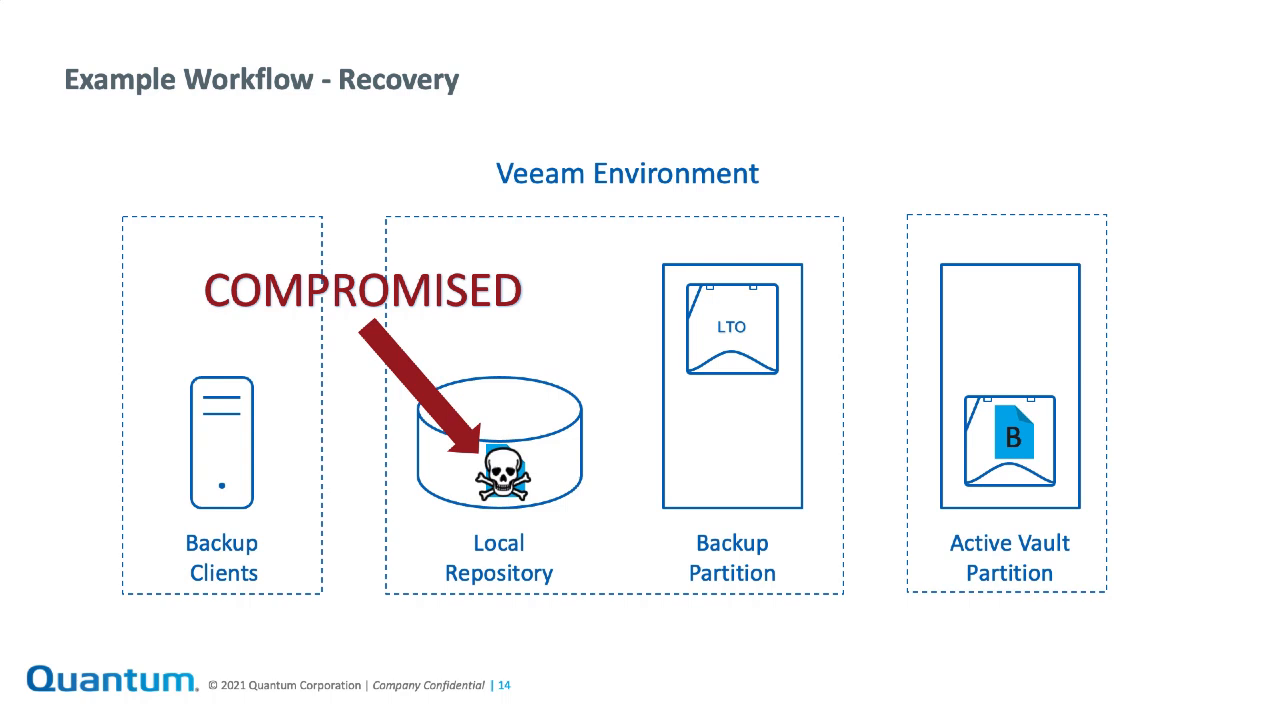
key("Right")
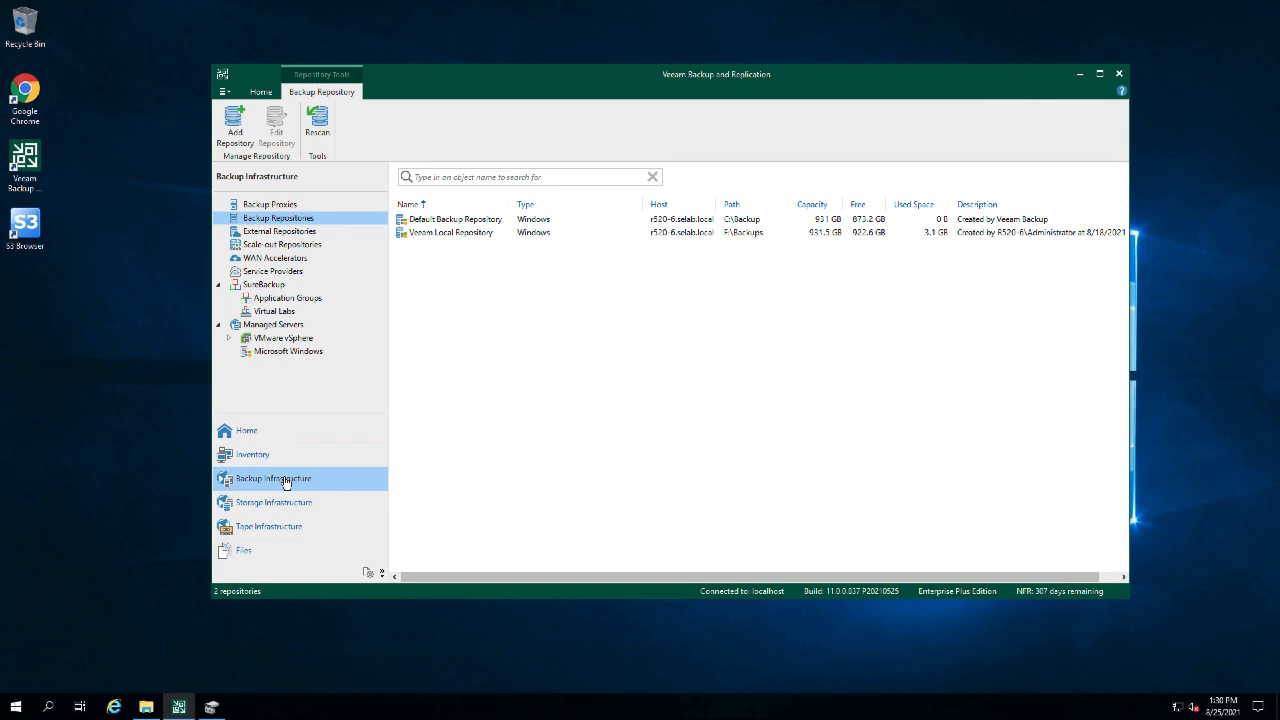
Check the Veeam Local Repository's path and inspect the full backup file in F:\Backups\Backup Job 1 using File Explorer.
left_click(505, 233)
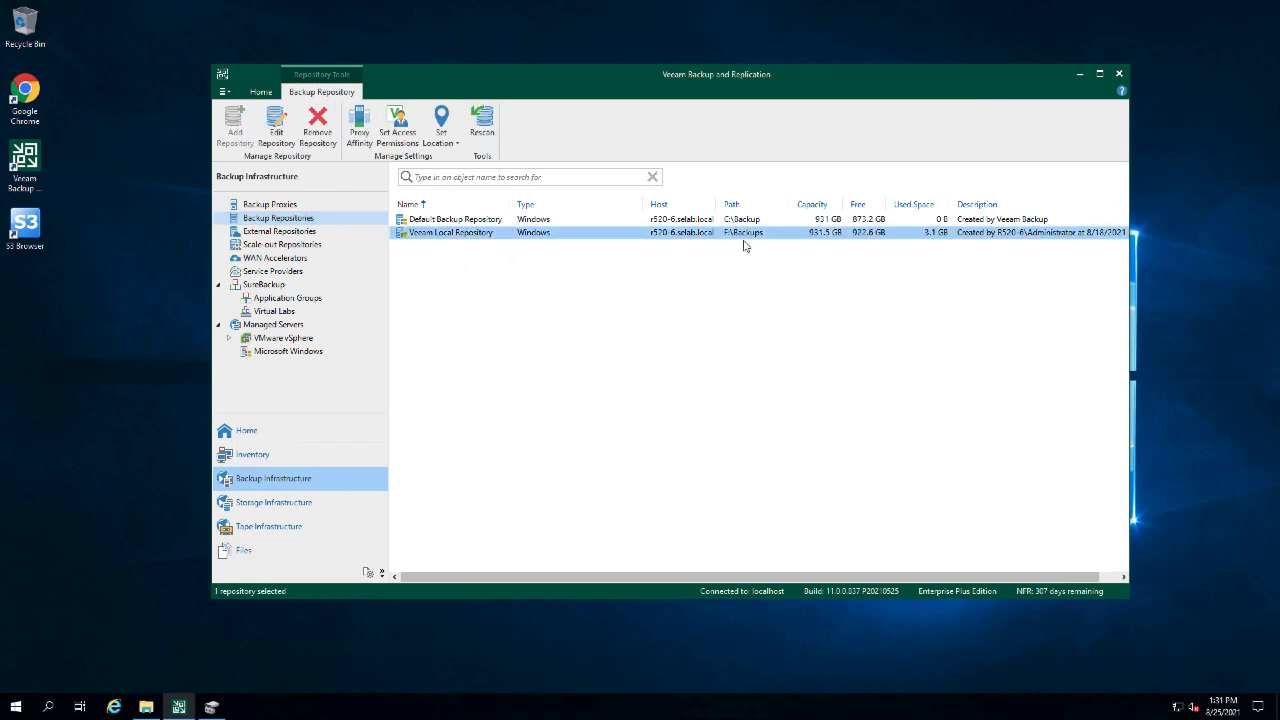
left_click(146, 707)
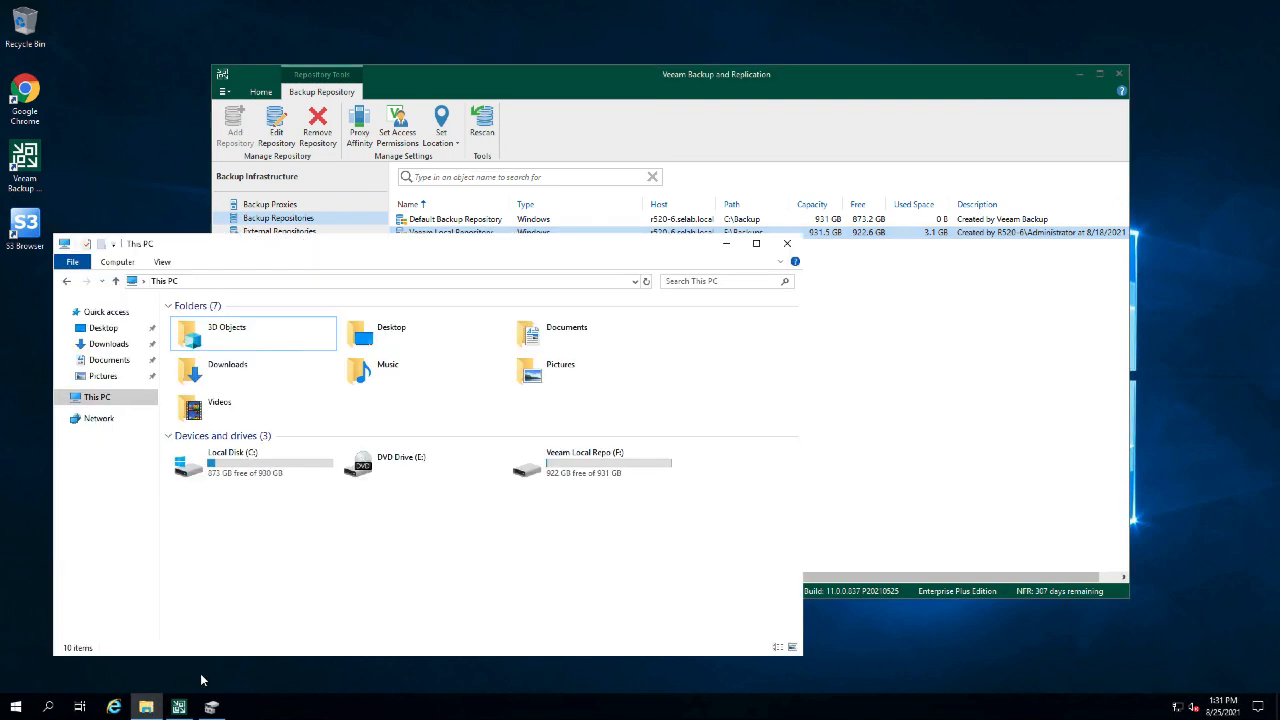
double_click(567, 467)
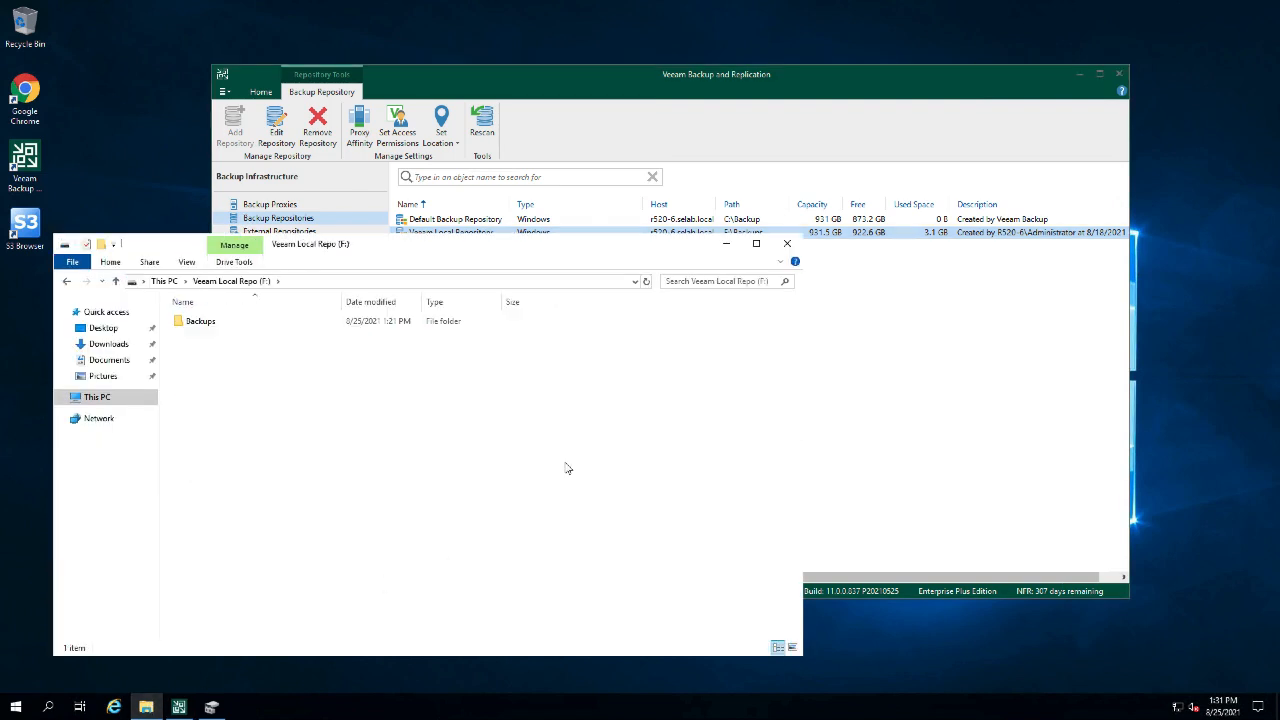
double_click(200, 322)
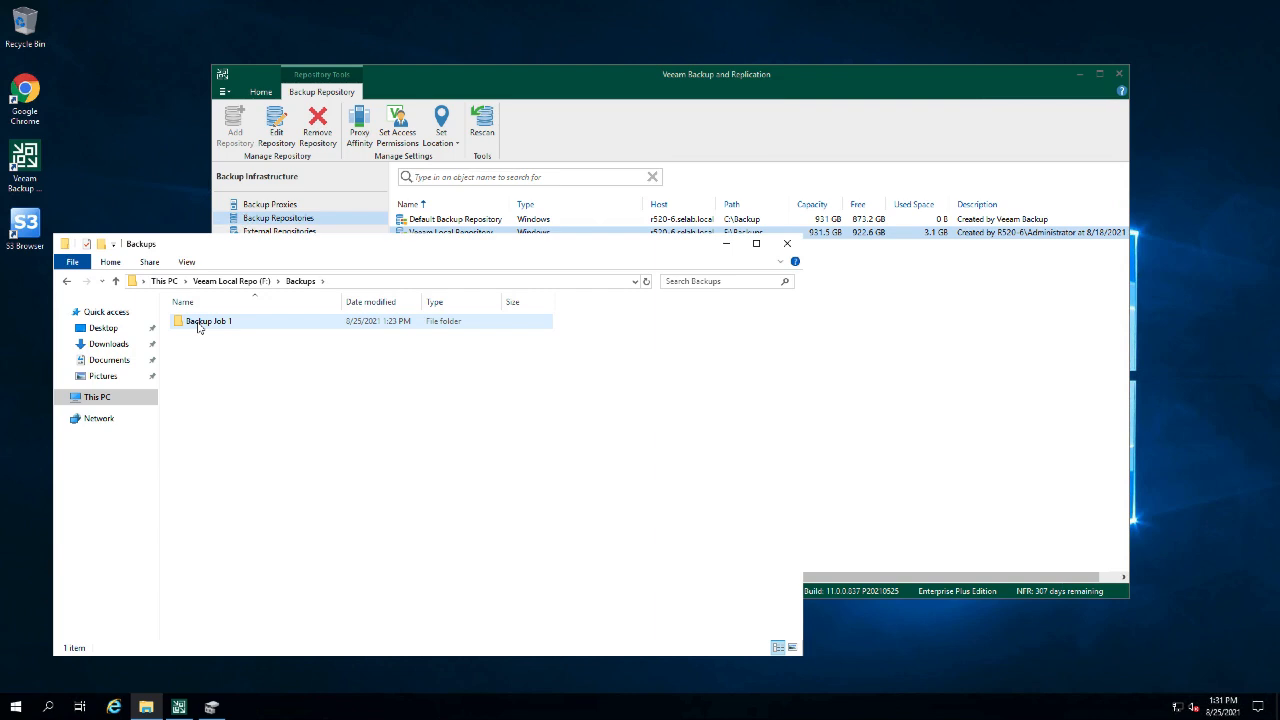
double_click(199, 322)
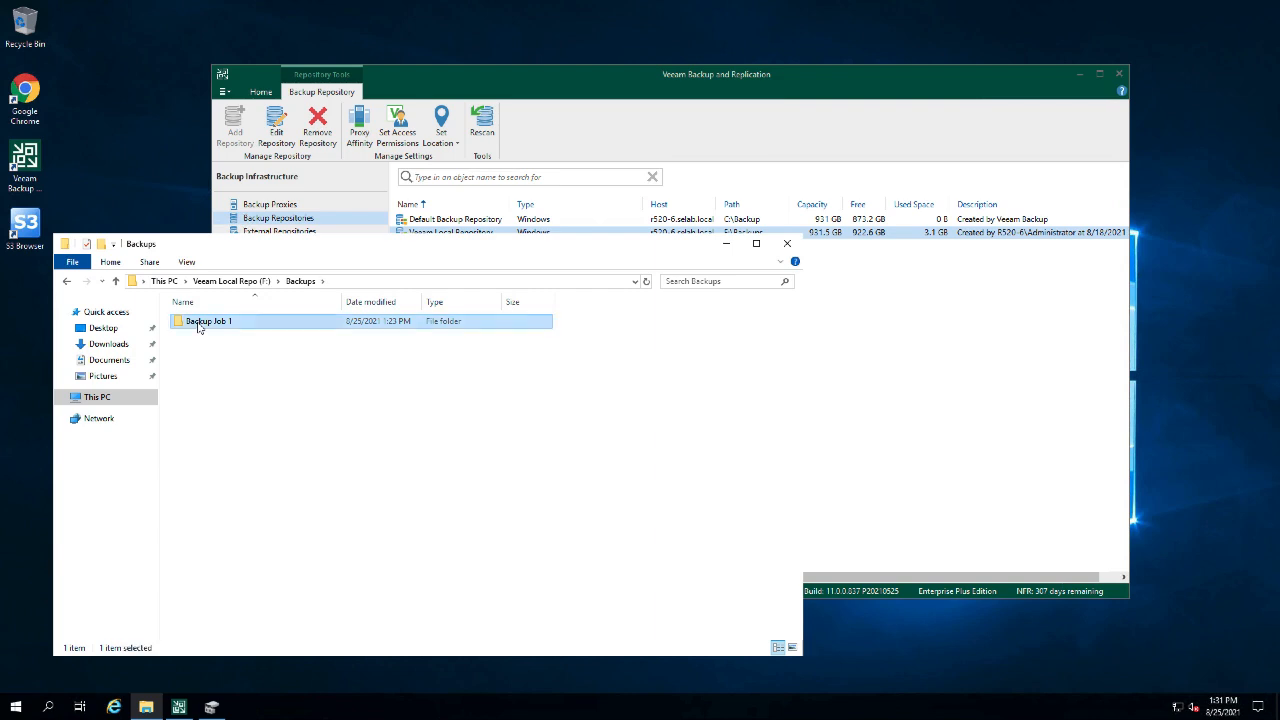
left_click(204, 340)
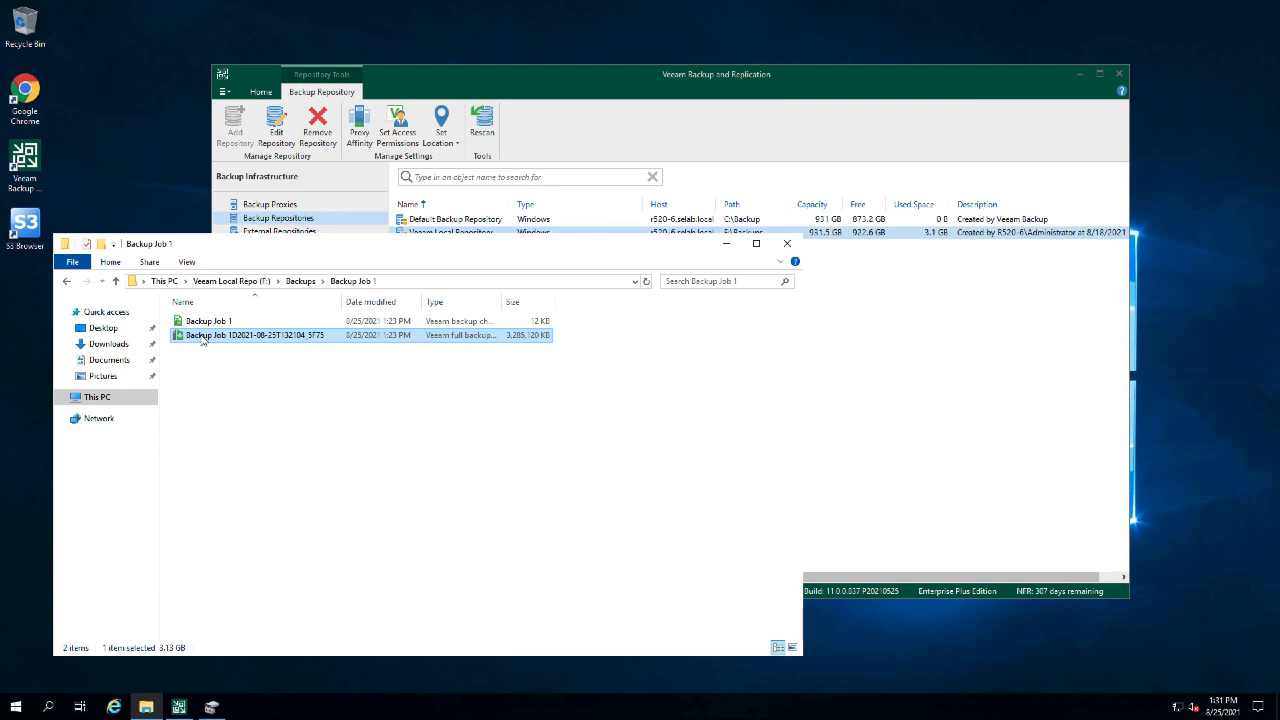
left_click(232, 281)
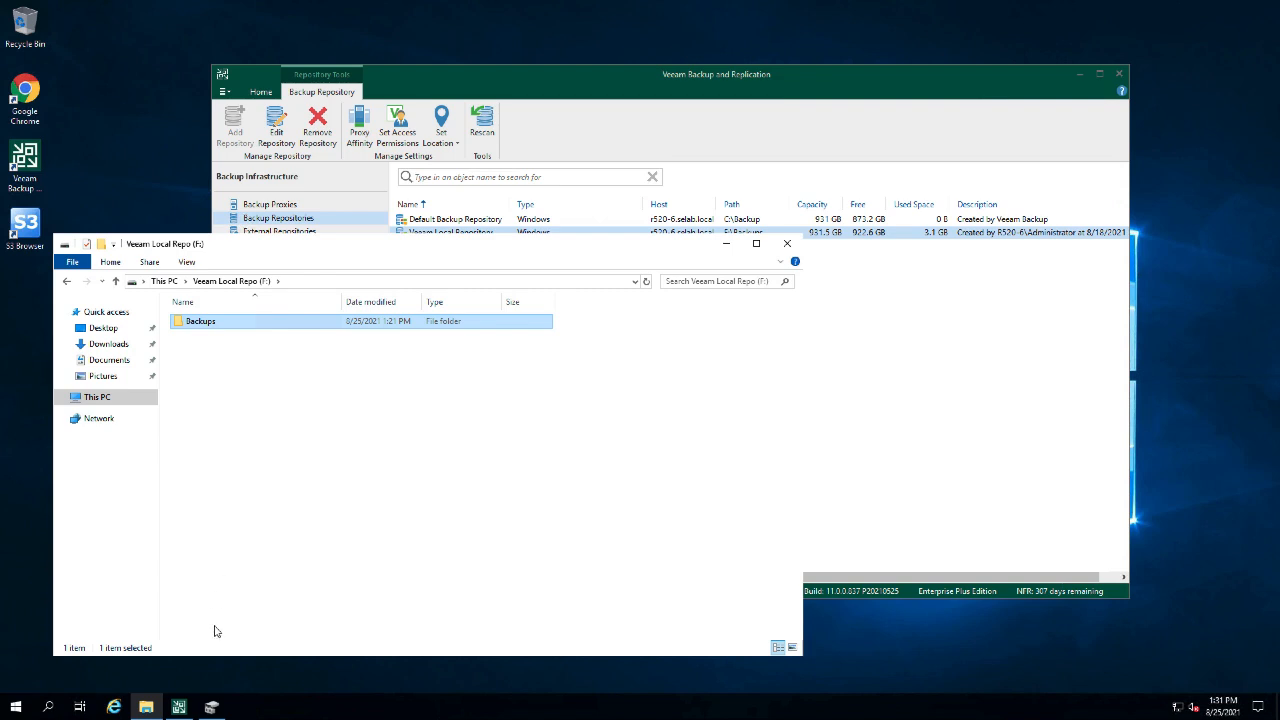
In Disk Management, quick-format the Veeam Local Repo (F:) volume as REFS with the default allocation unit size, keeping its label.
left_click(211, 707)
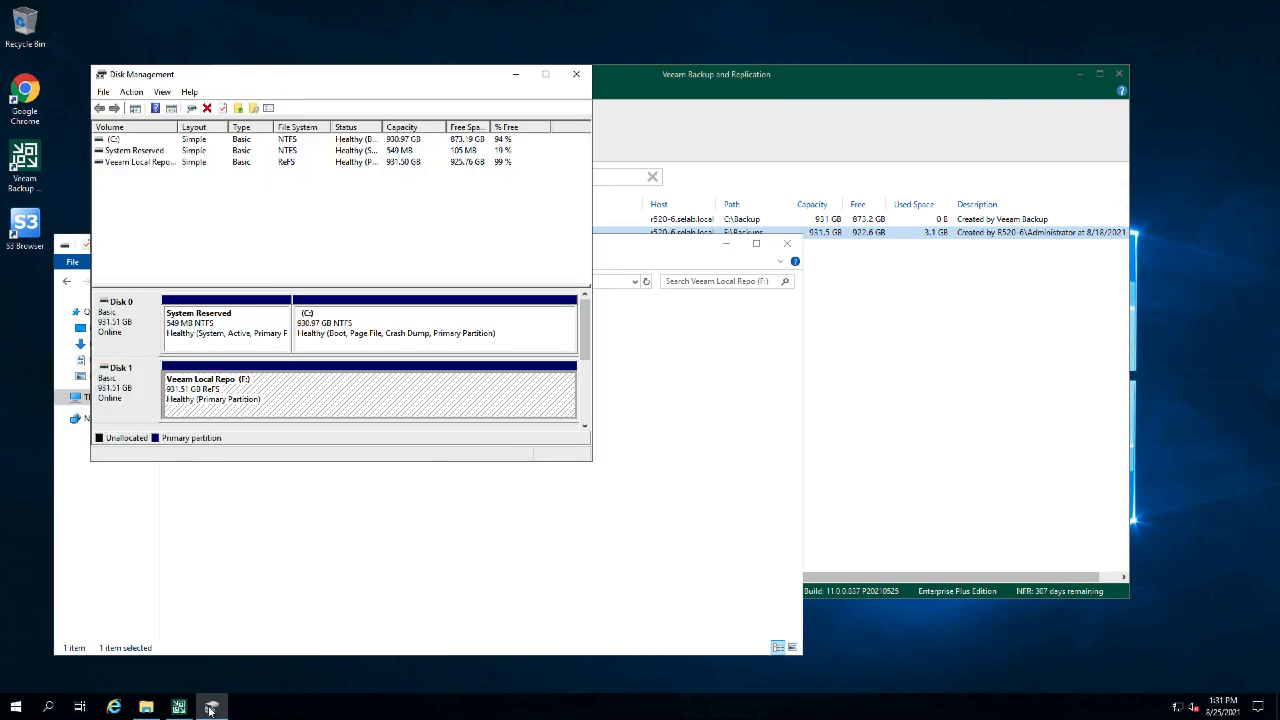
right_click(242, 400)
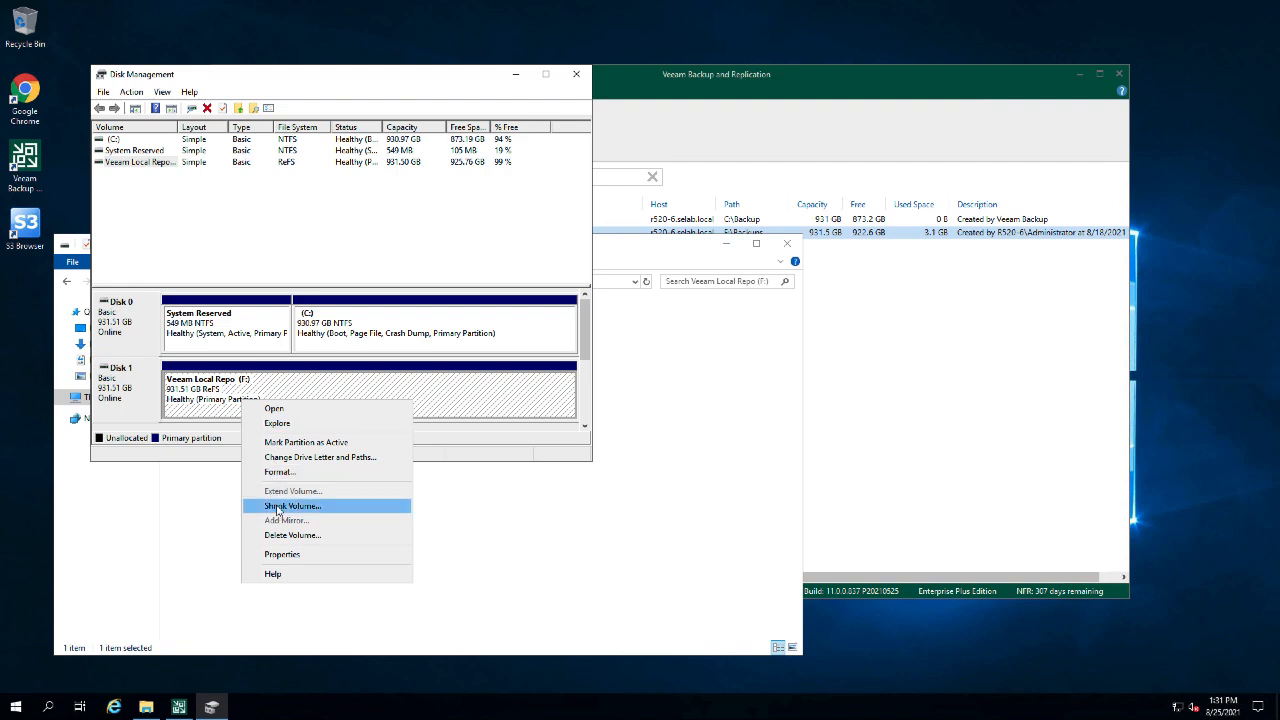
left_click(280, 472)
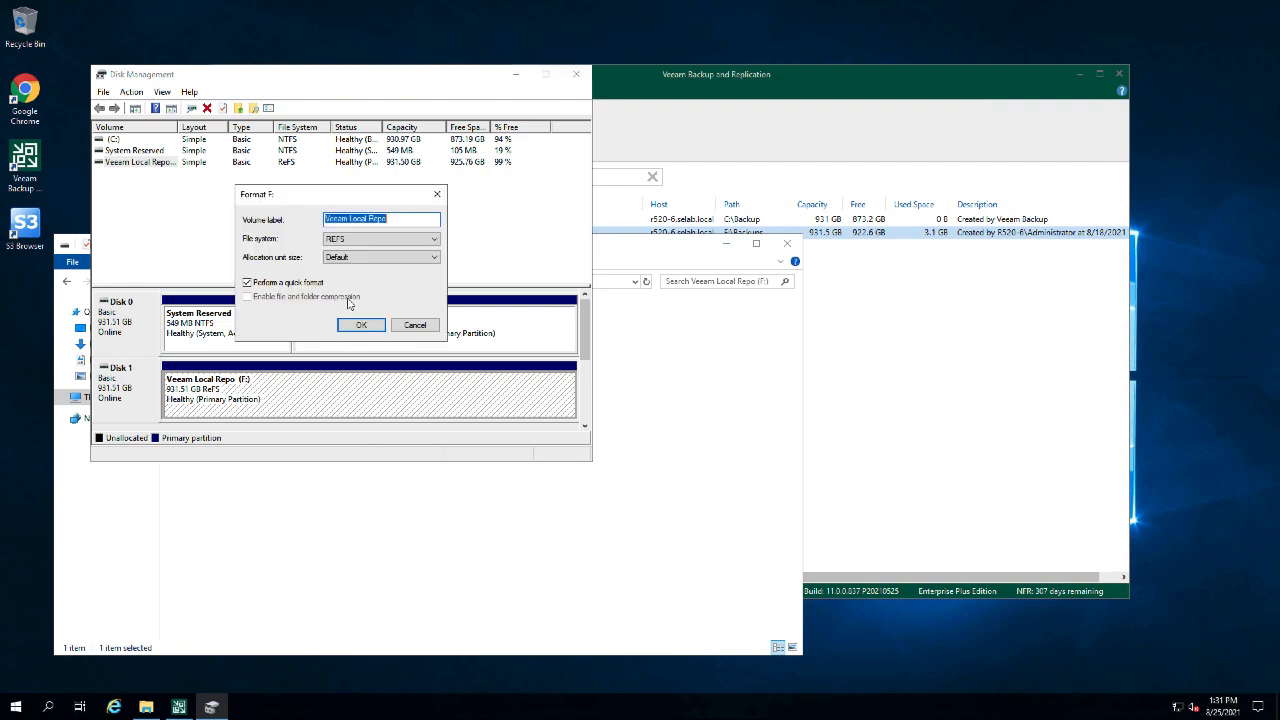
left_click(362, 326)
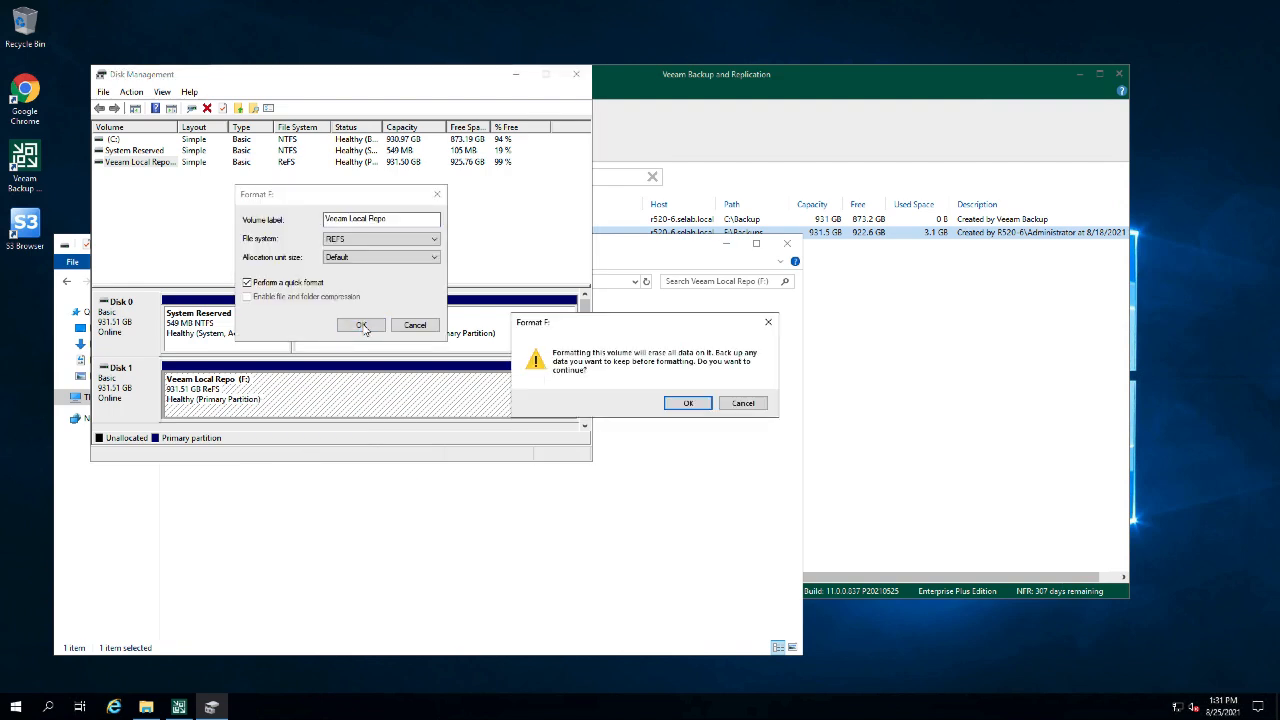
left_click(688, 403)
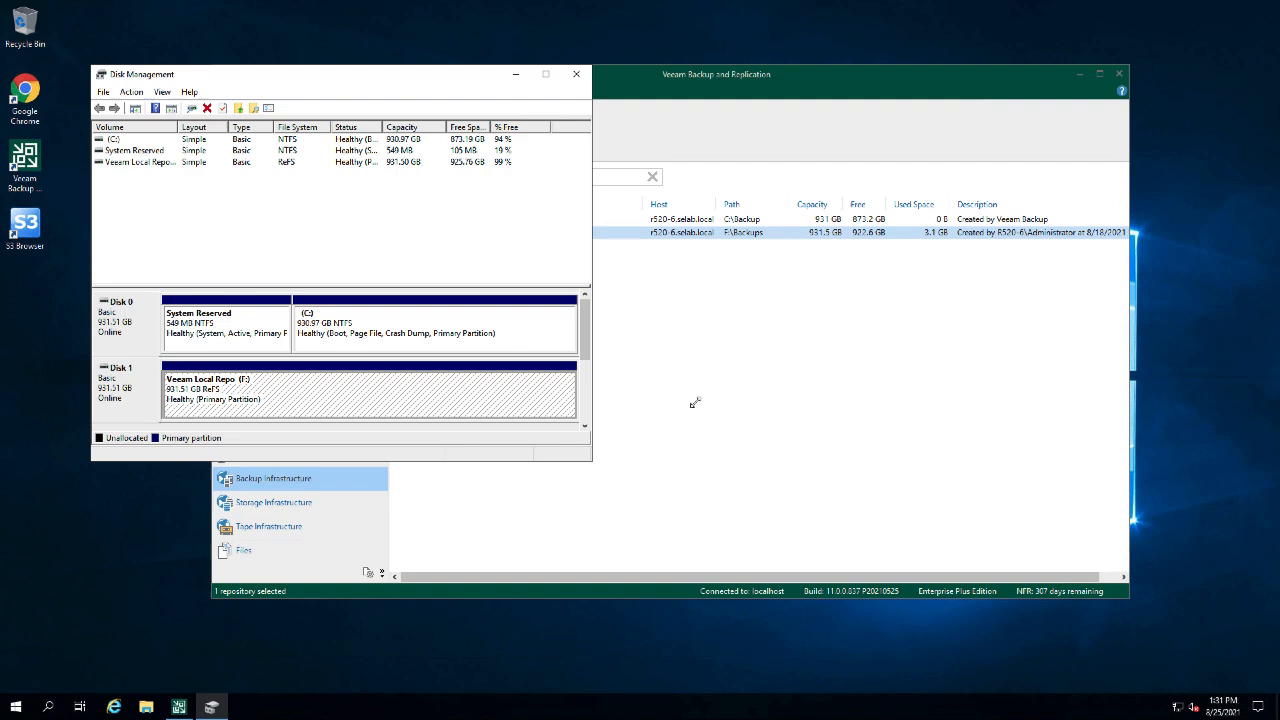
left_click(576, 74)
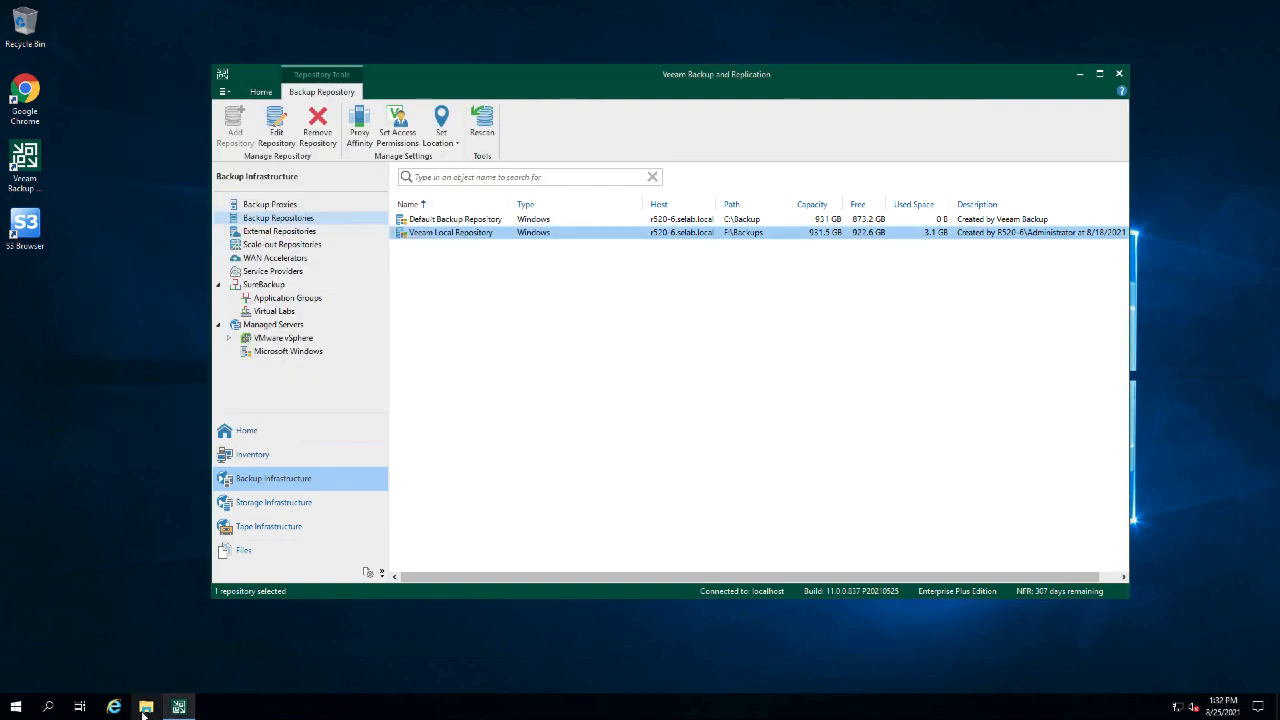
Open the Veeam Local Repo (F:) drive in File Explorer to examine its contents after the format.
left_click(146, 706)
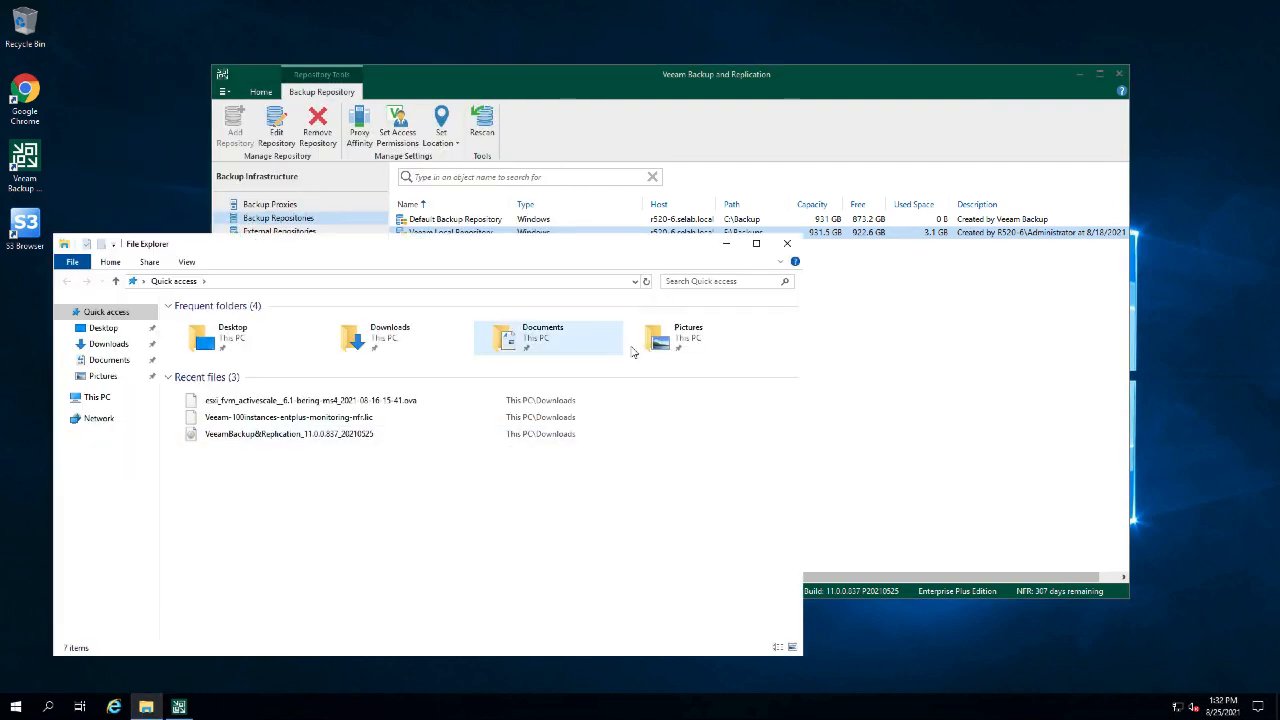
left_click(100, 400)
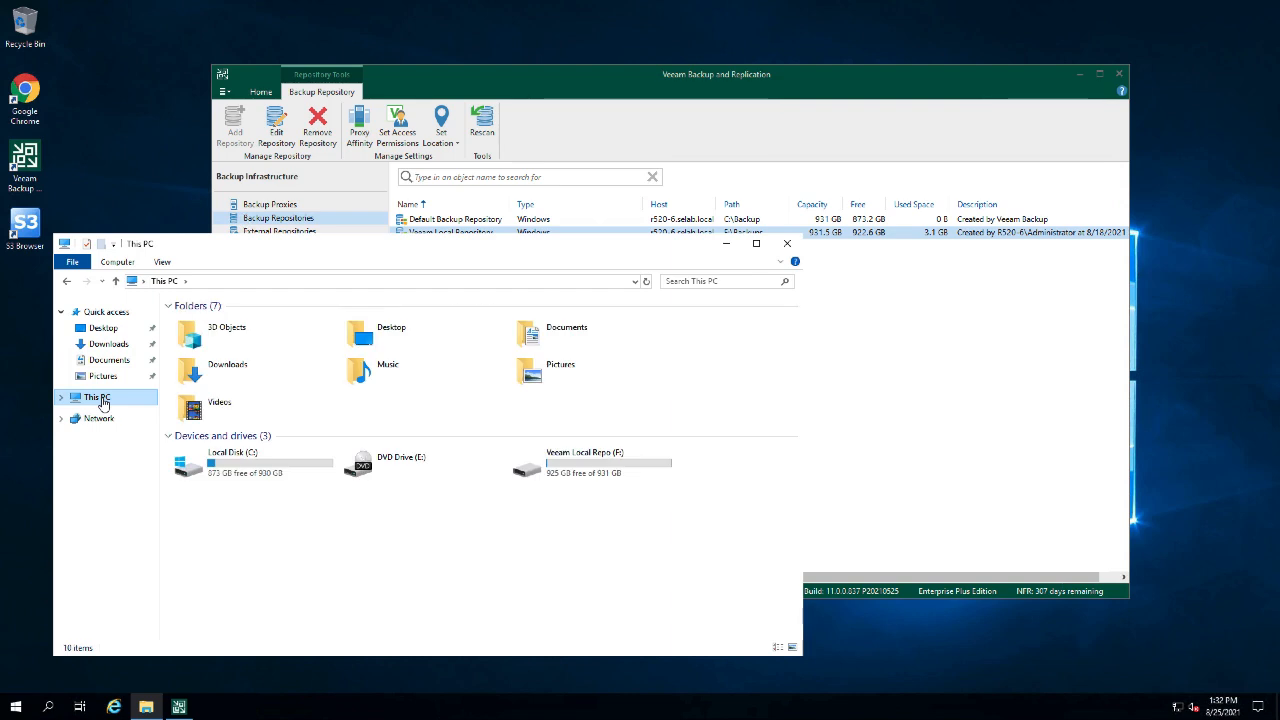
double_click(563, 467)
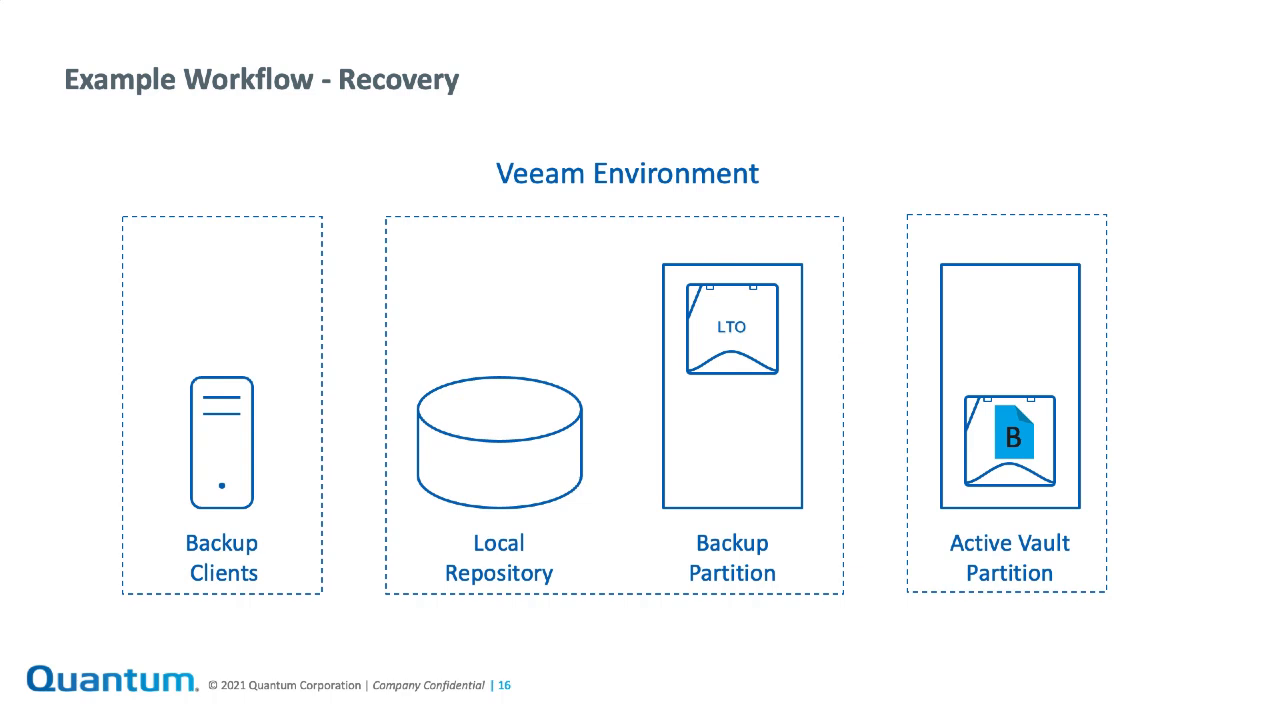
key("Right")
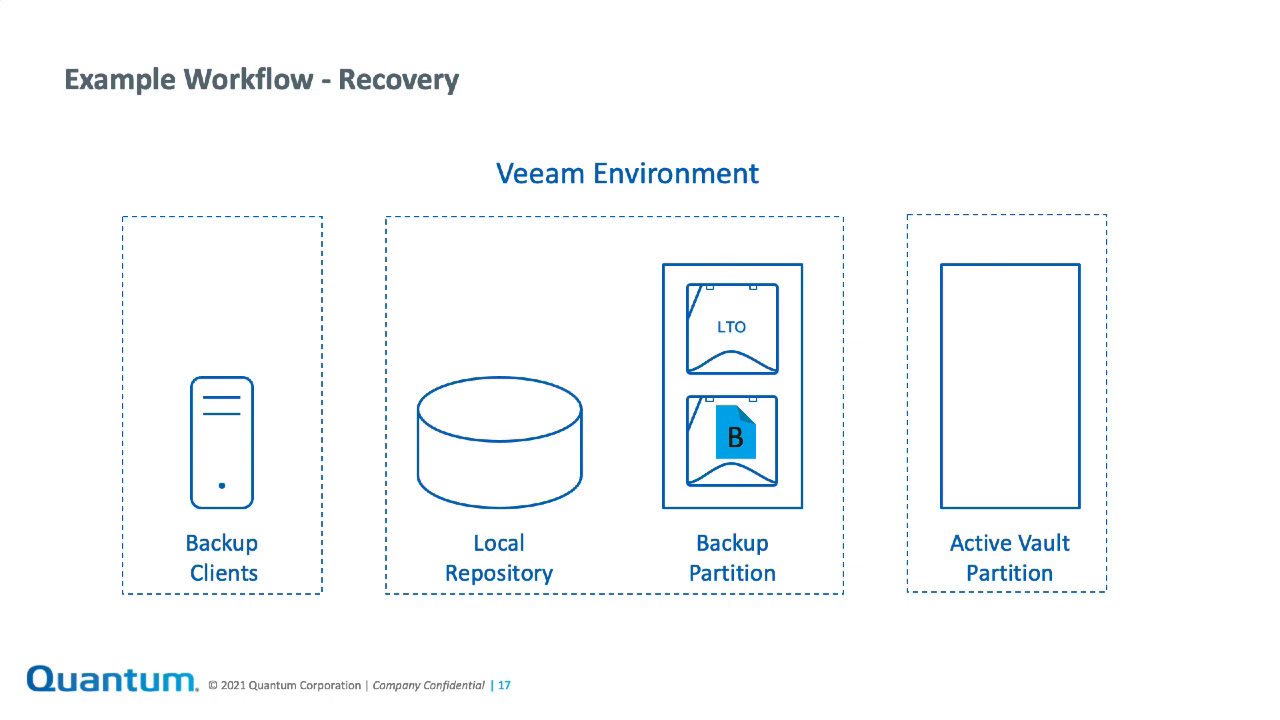
key("Right")
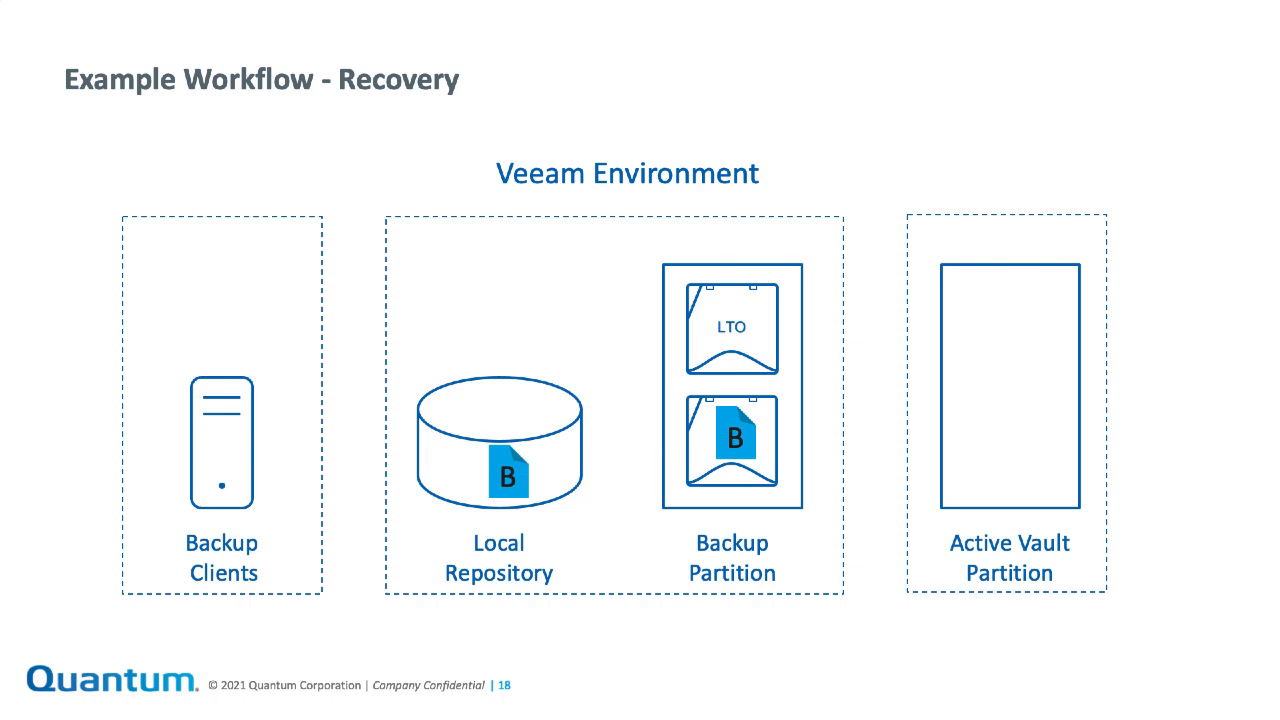
key("Right")
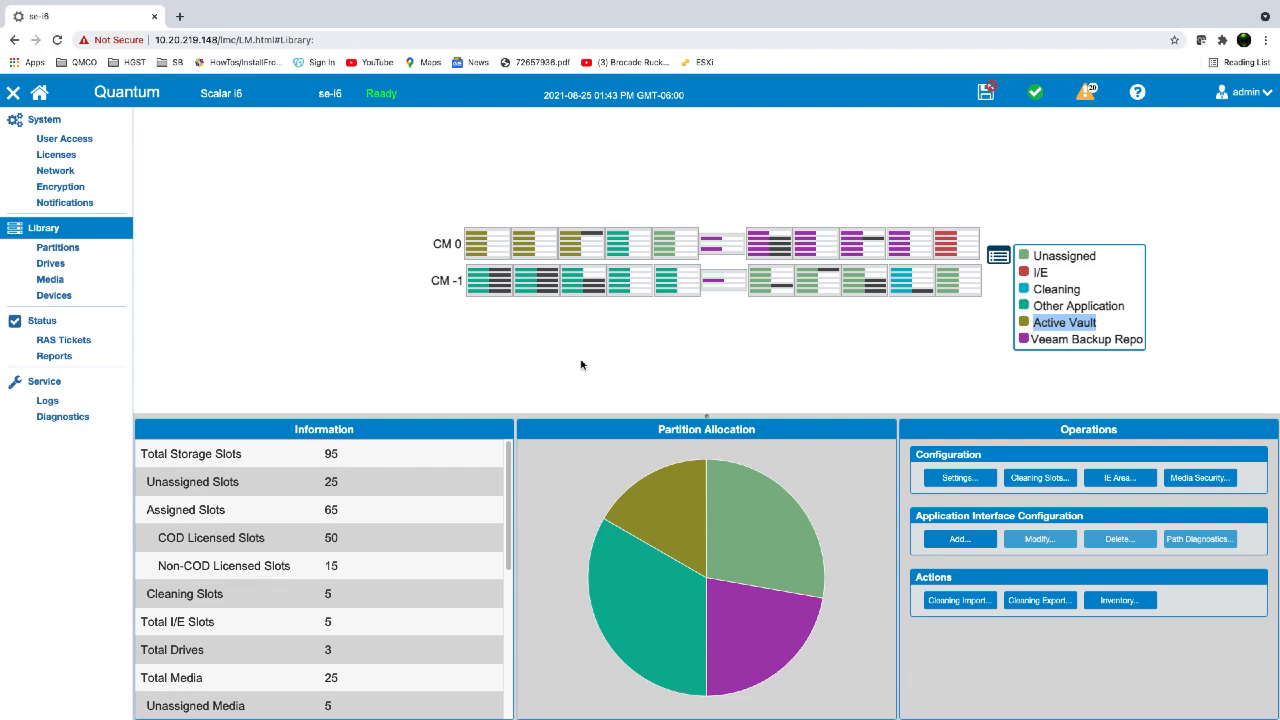
In the Scalar i6 interface, remove tape 000778L8 from the Active Vault, targeting the Veeam Backup Repo partition.
left_click(47, 286)
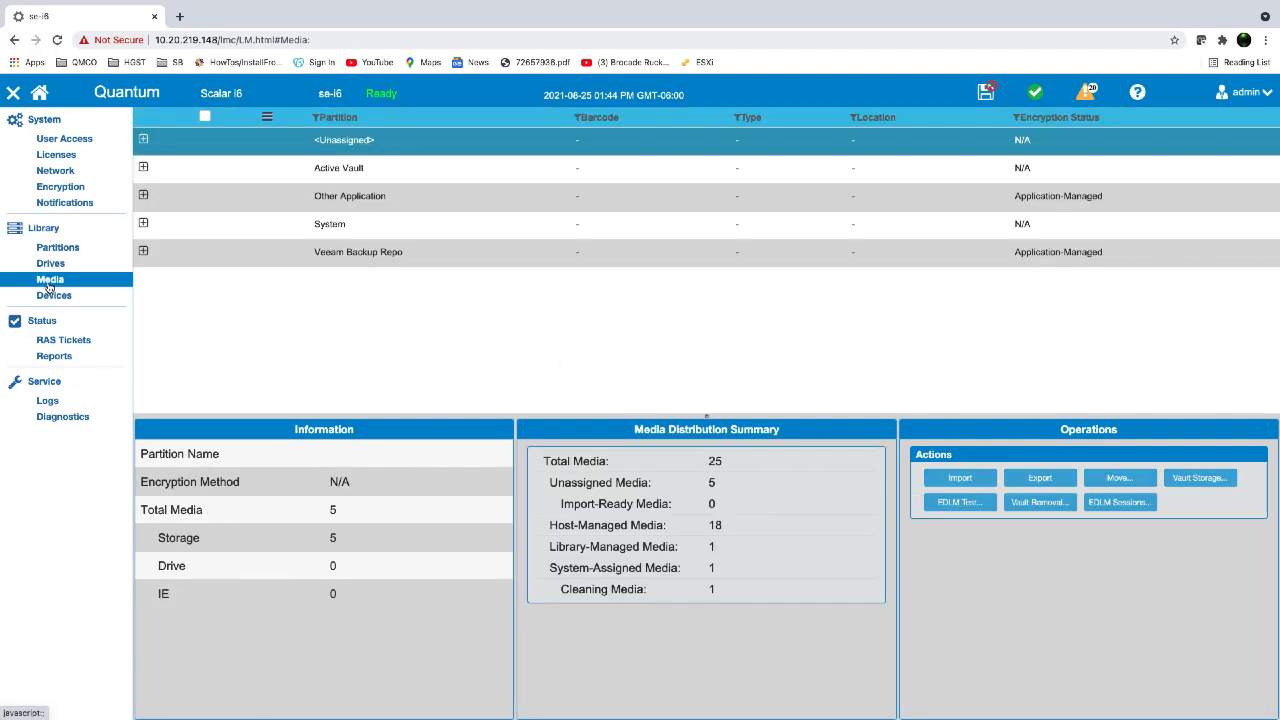
left_click(143, 168)
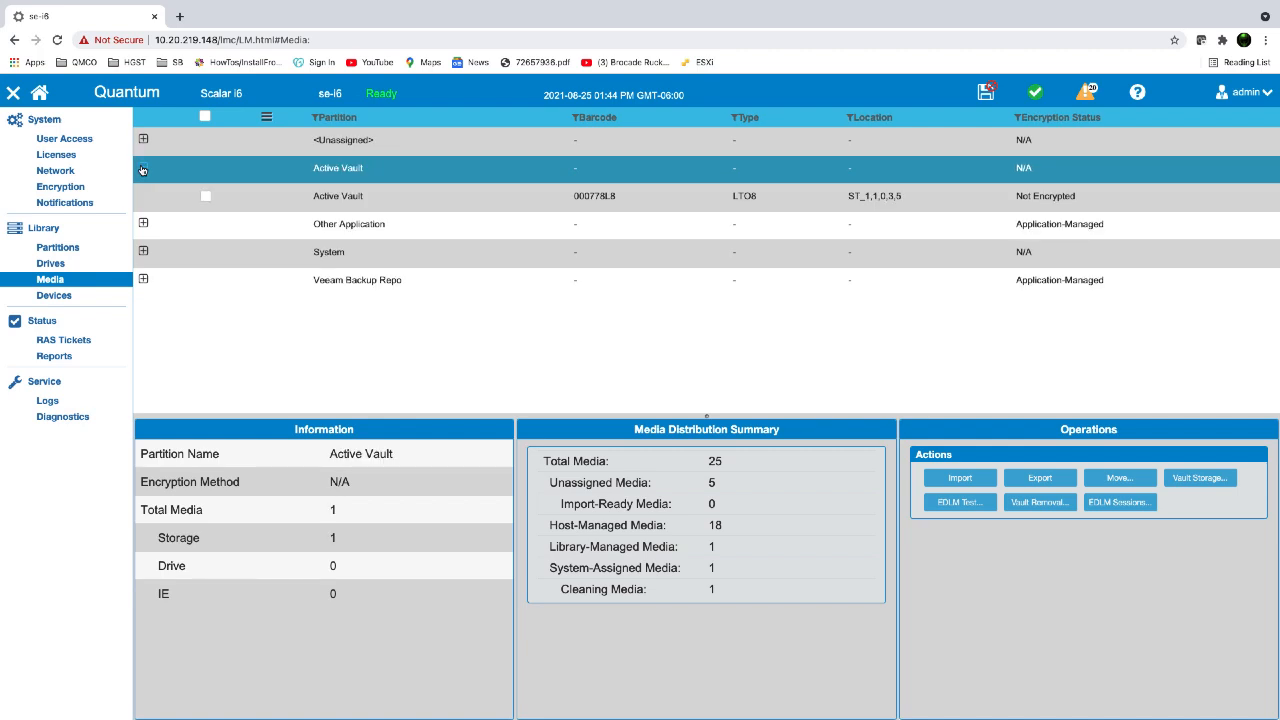
left_click(206, 197)
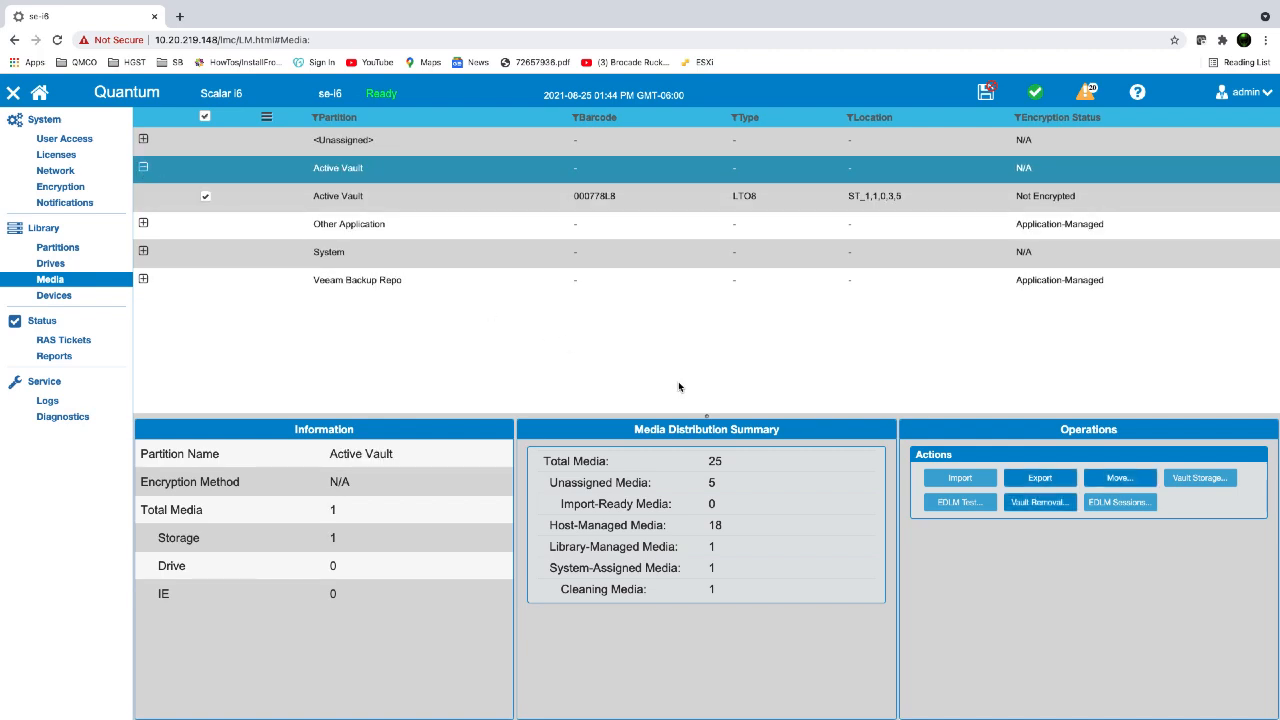
left_click(1042, 502)
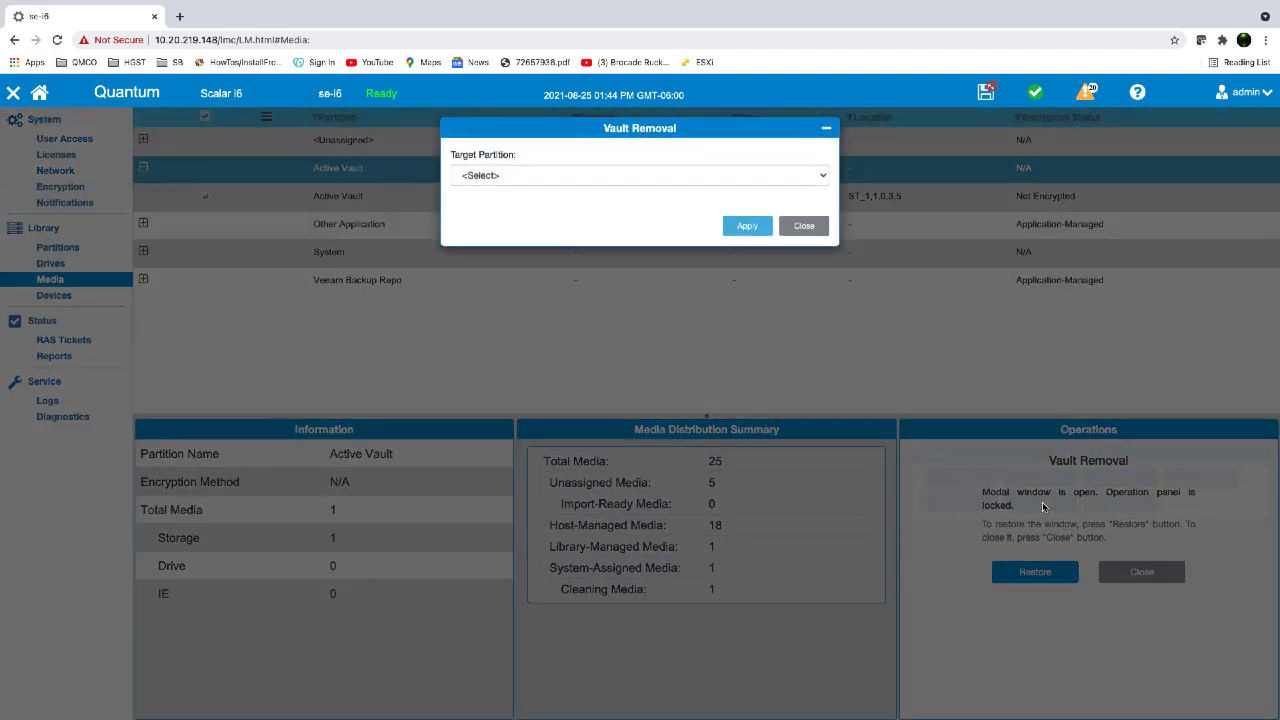
left_click(817, 177)
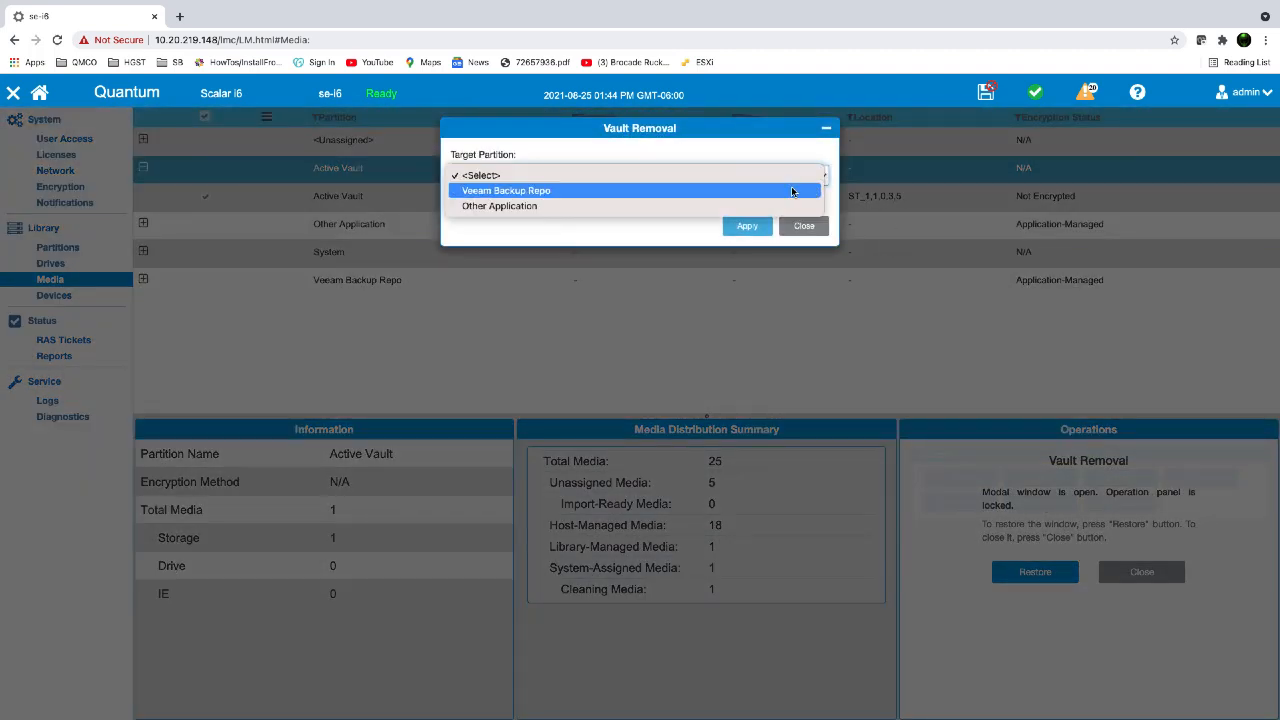
left_click(791, 190)
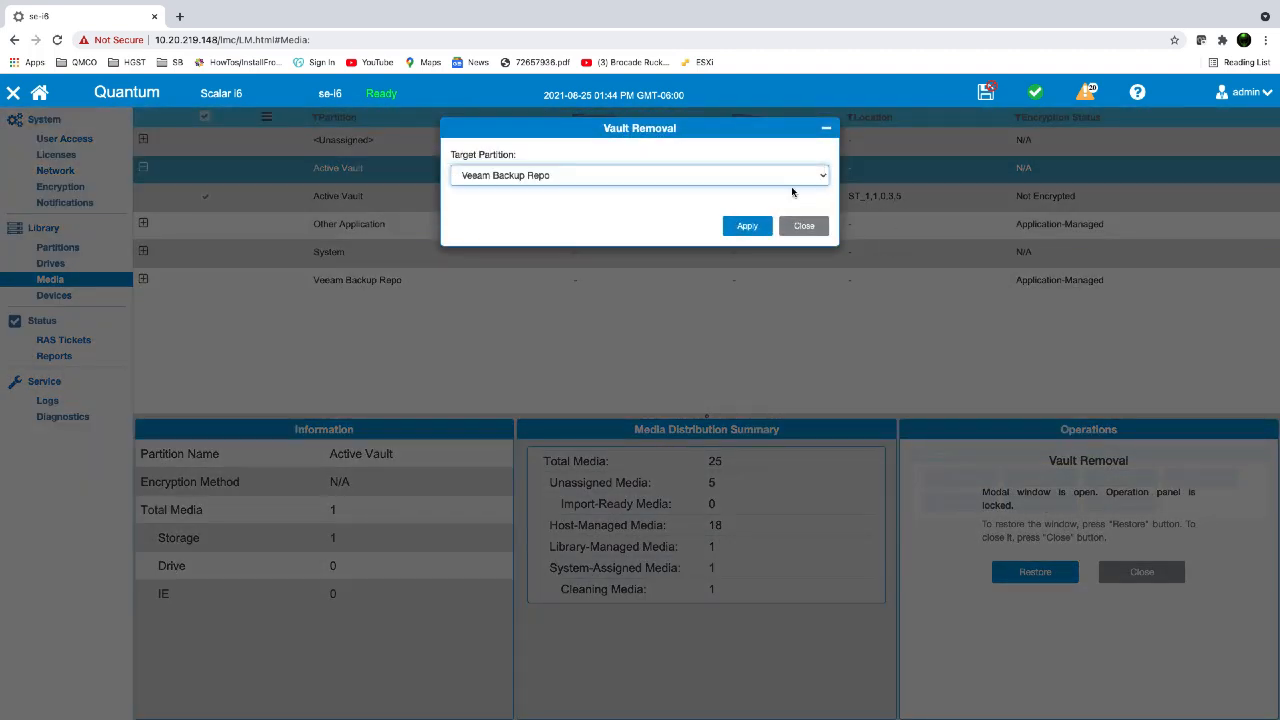
left_click(745, 226)
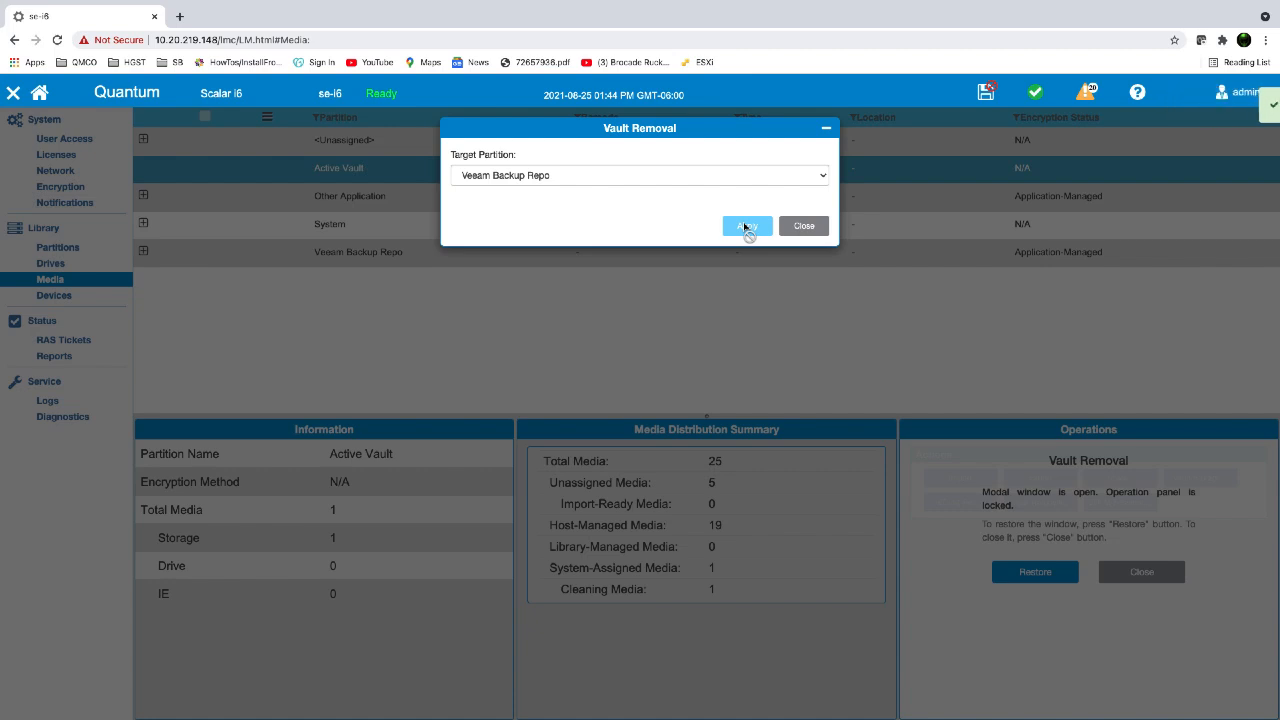
left_click(792, 227)
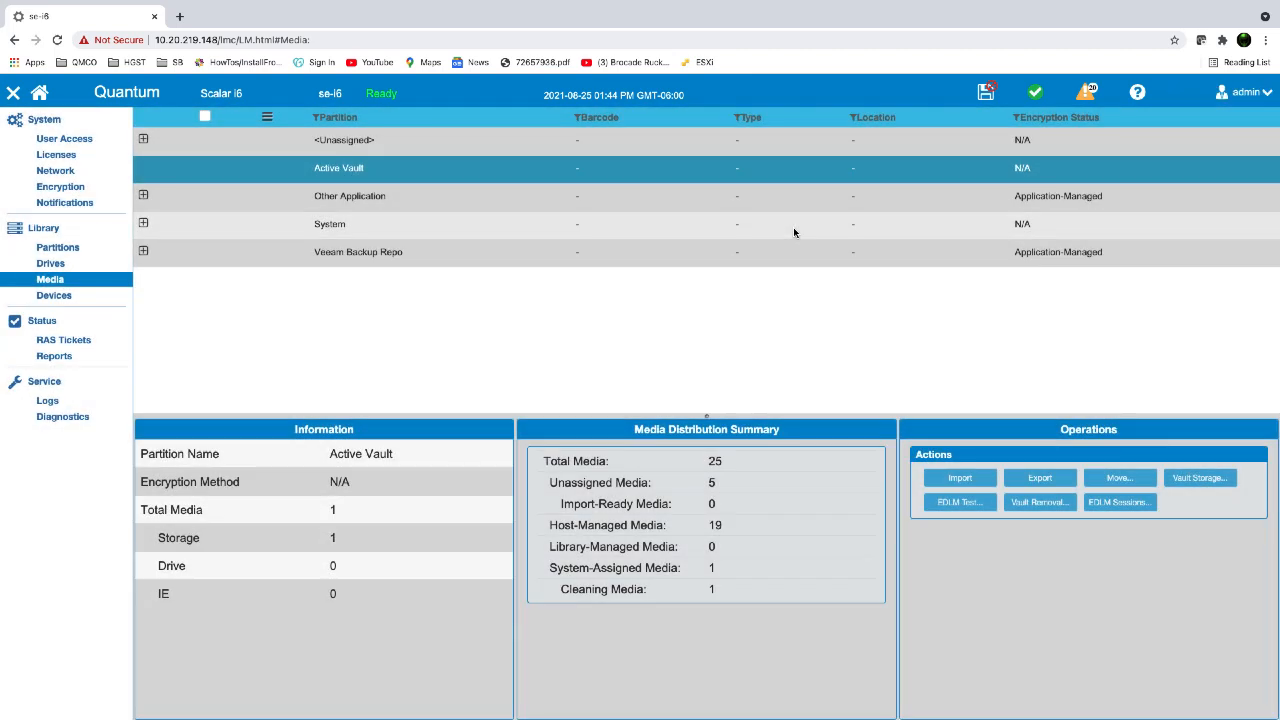
Show the library map's legend and examine the Active Vault and Veeam Backup Repo slots after the tape move.
left_click(38, 228)
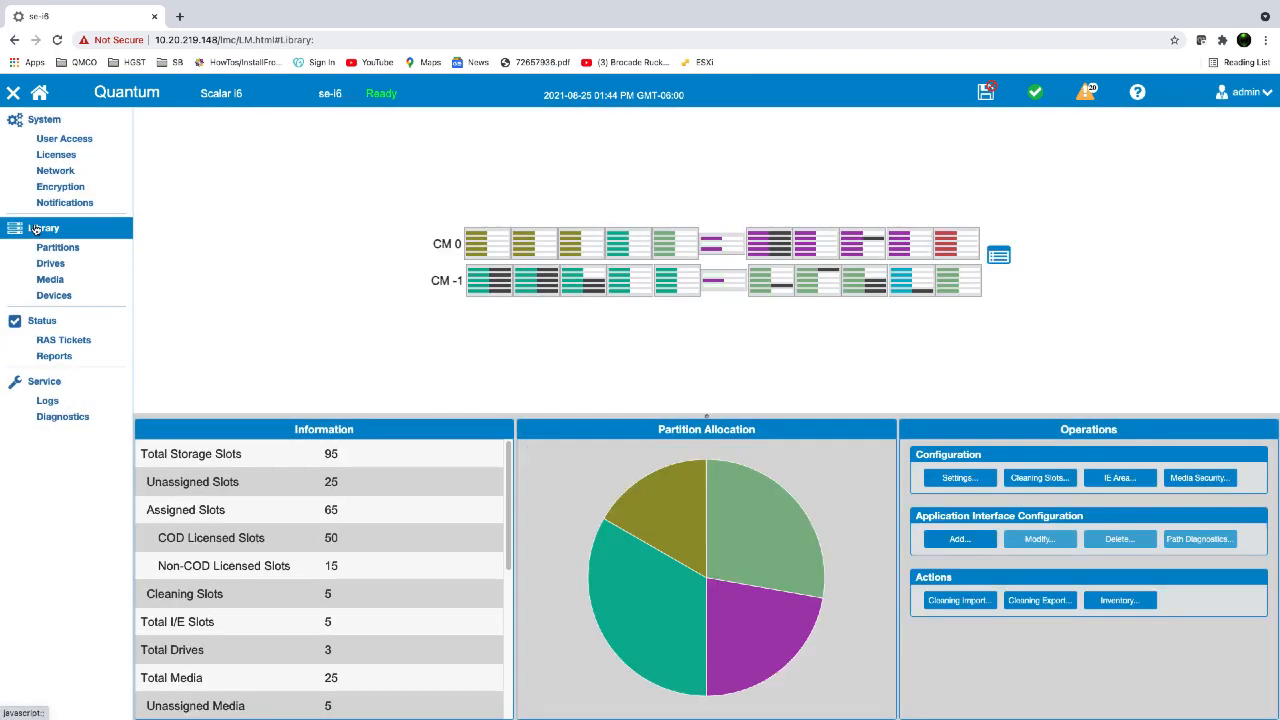
mouse_move(1006, 259)
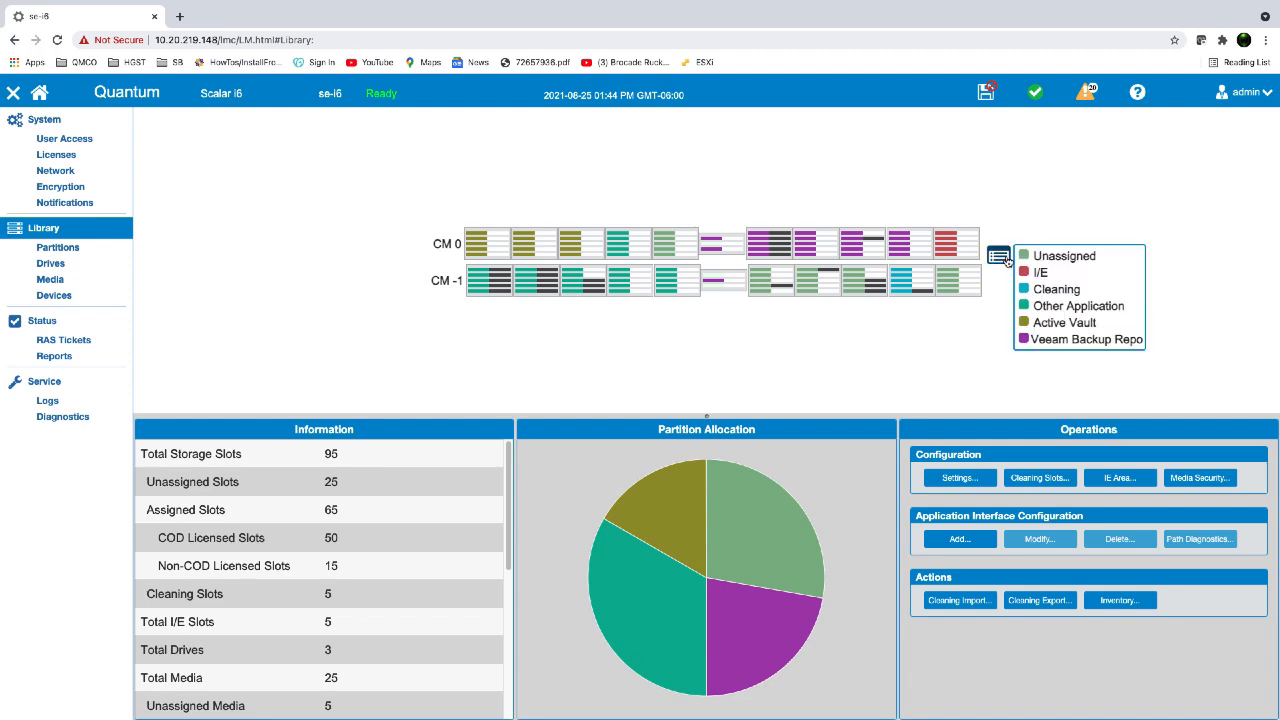
left_click_drag(1097, 322, 1035, 323)
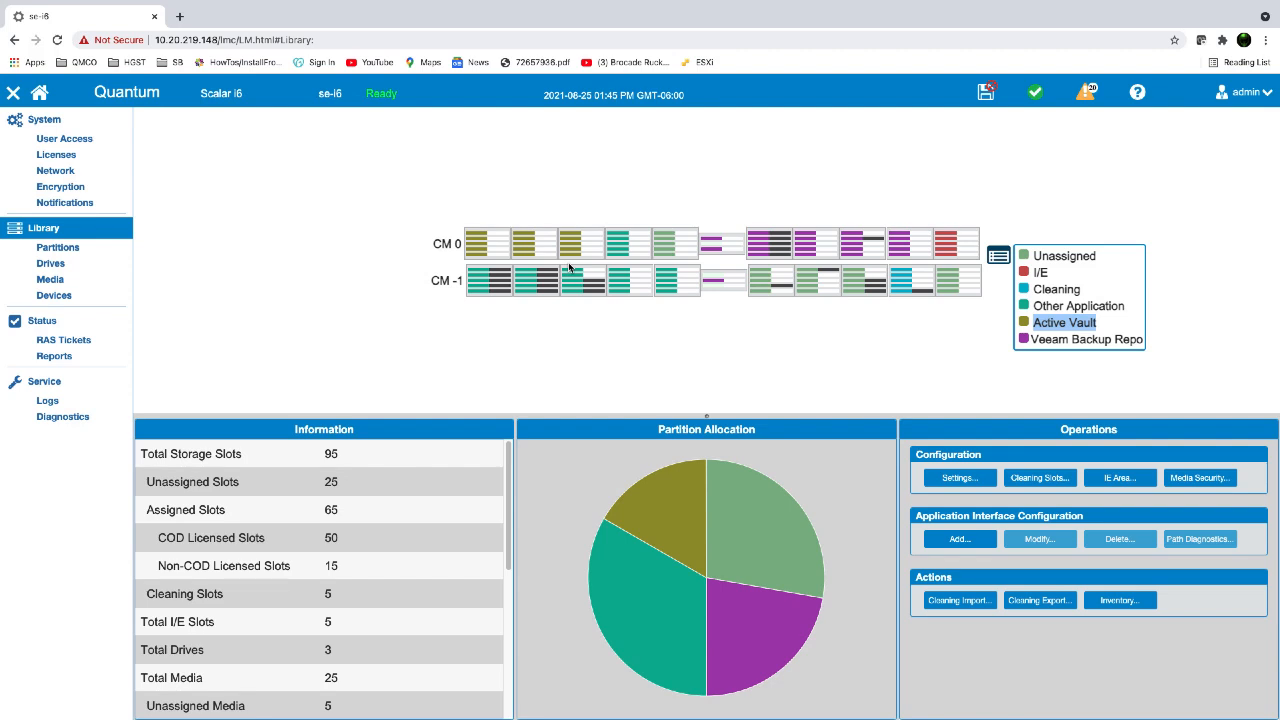
left_click_drag(1031, 339, 1143, 339)
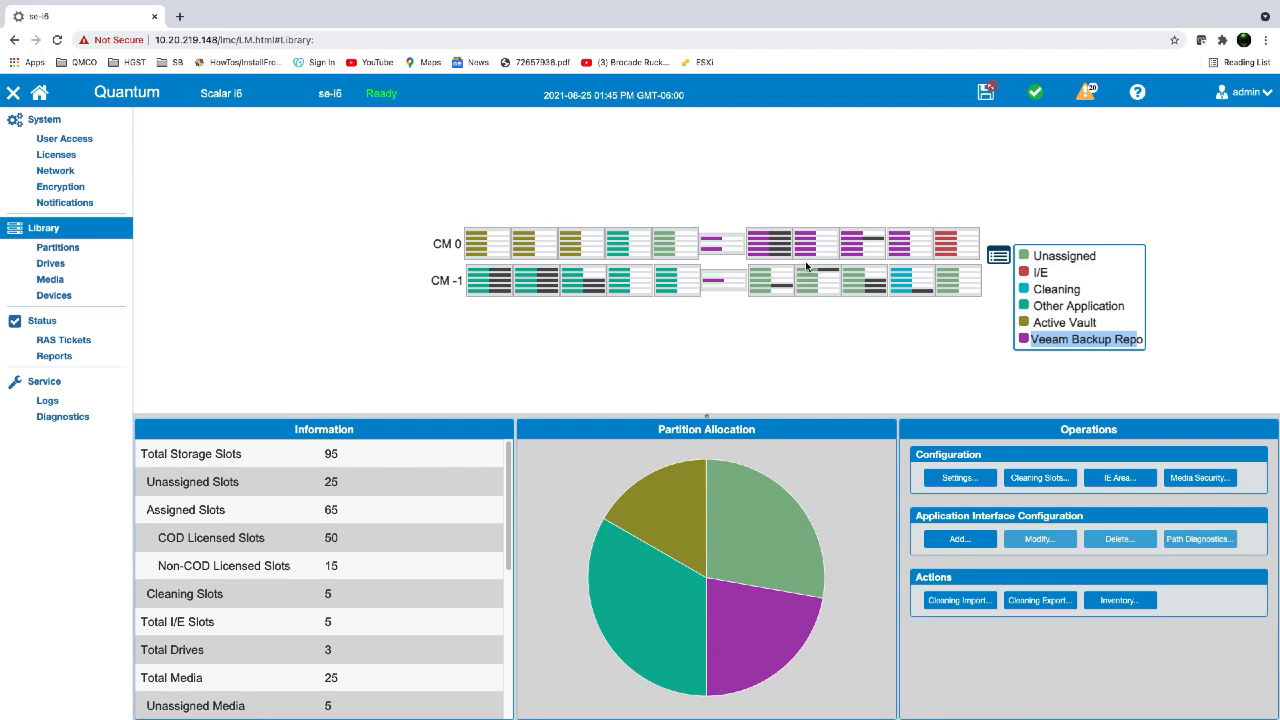
Switch to Veeam Backup and Replication, rescan the QUANTUM Scalar i3-i6 tape library, and check the tapes in Veeam Safety Pool.
key("super+Tab")
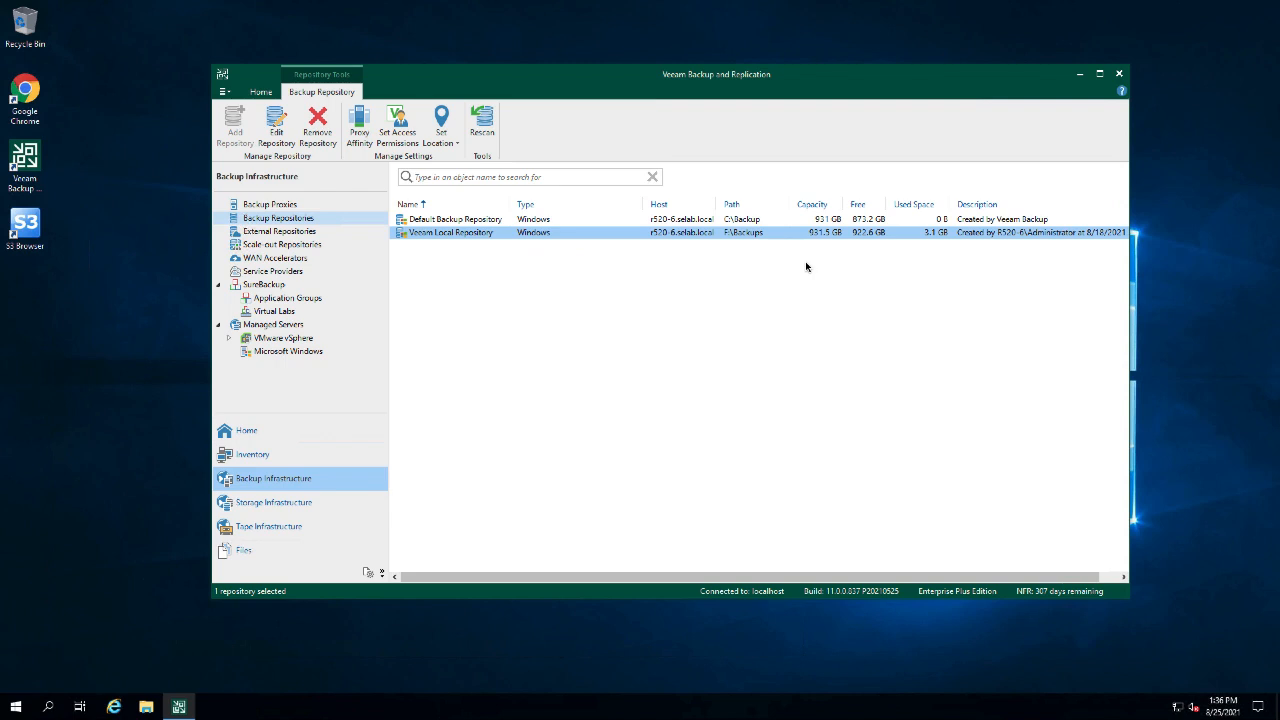
left_click(297, 529)
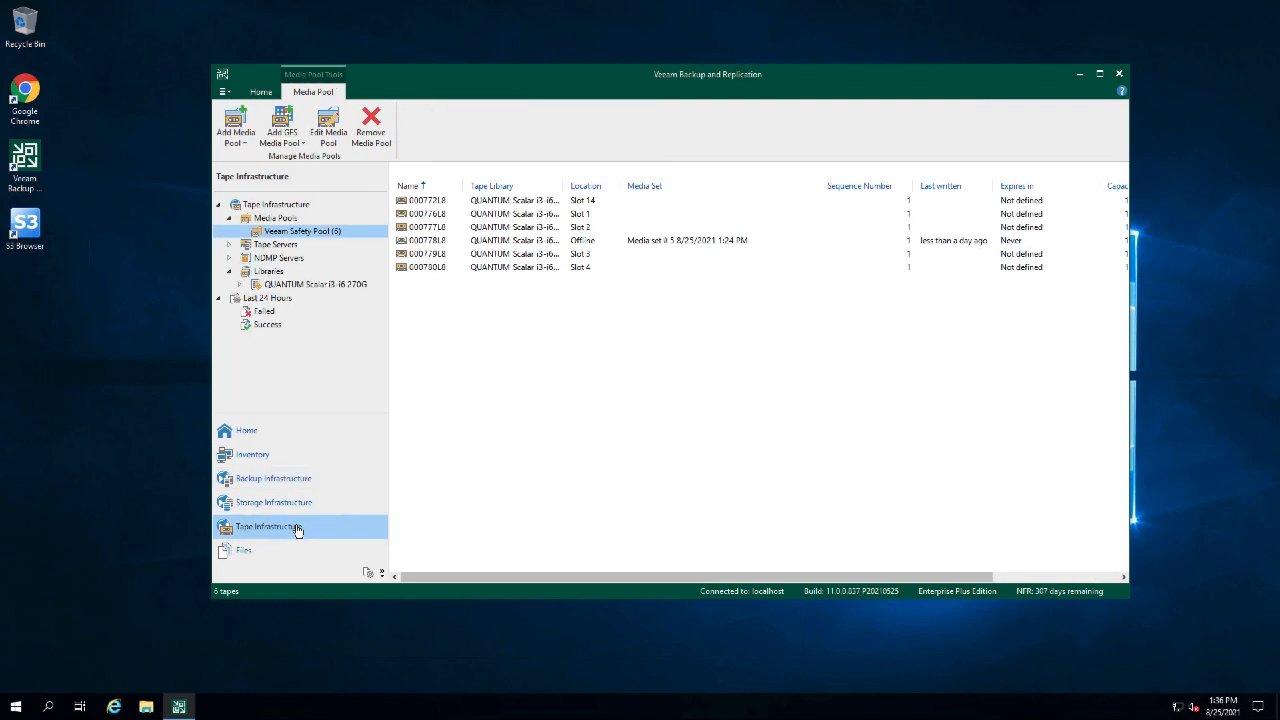
right_click(309, 287)
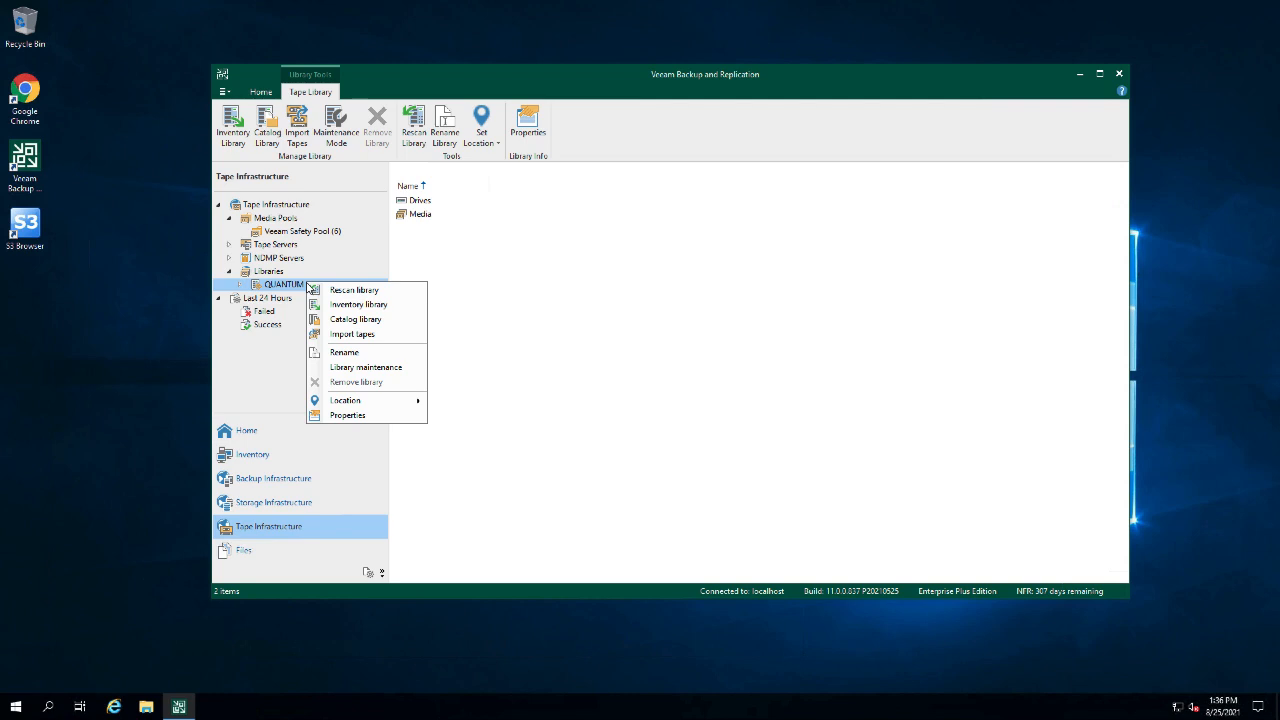
left_click(355, 291)
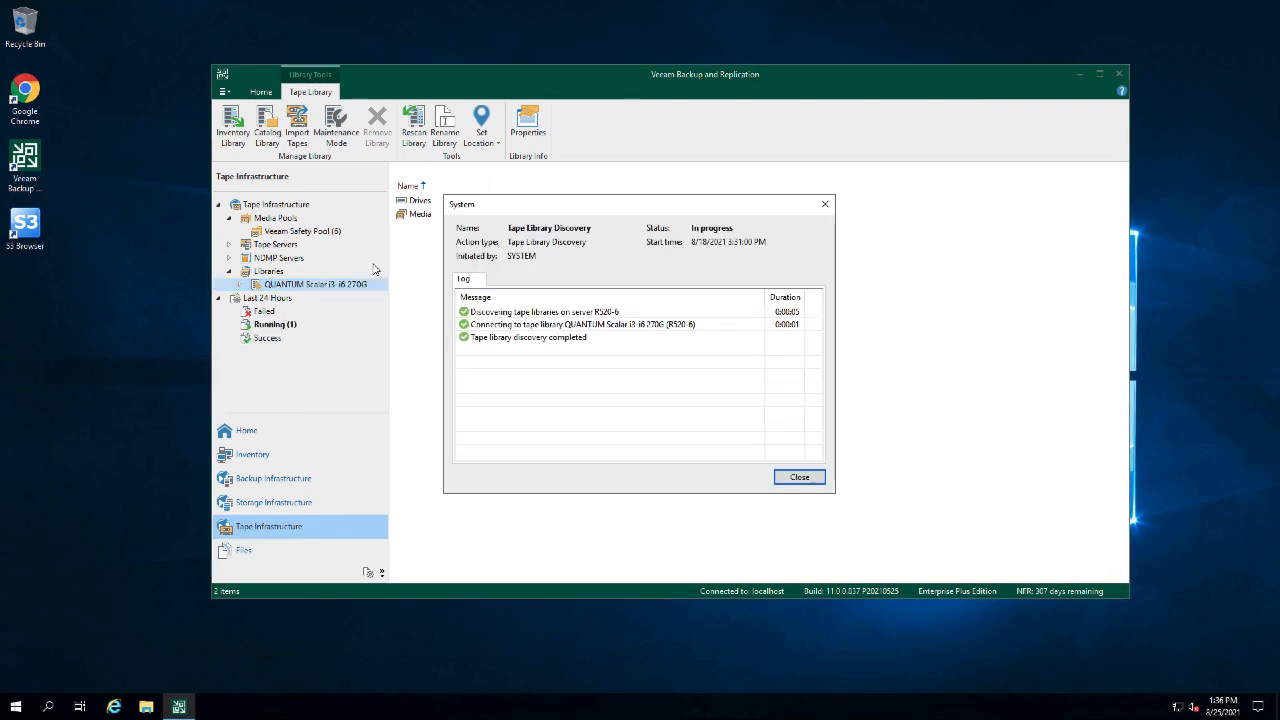
left_click(800, 478)
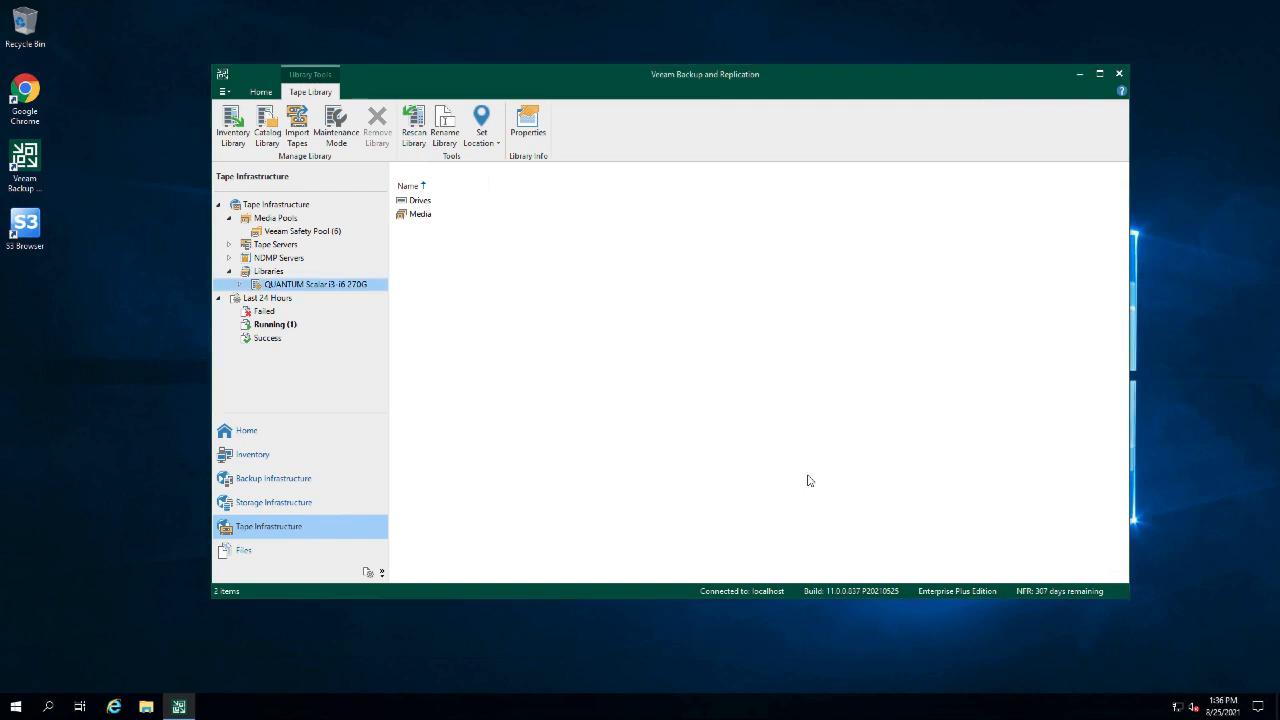
left_click(296, 232)
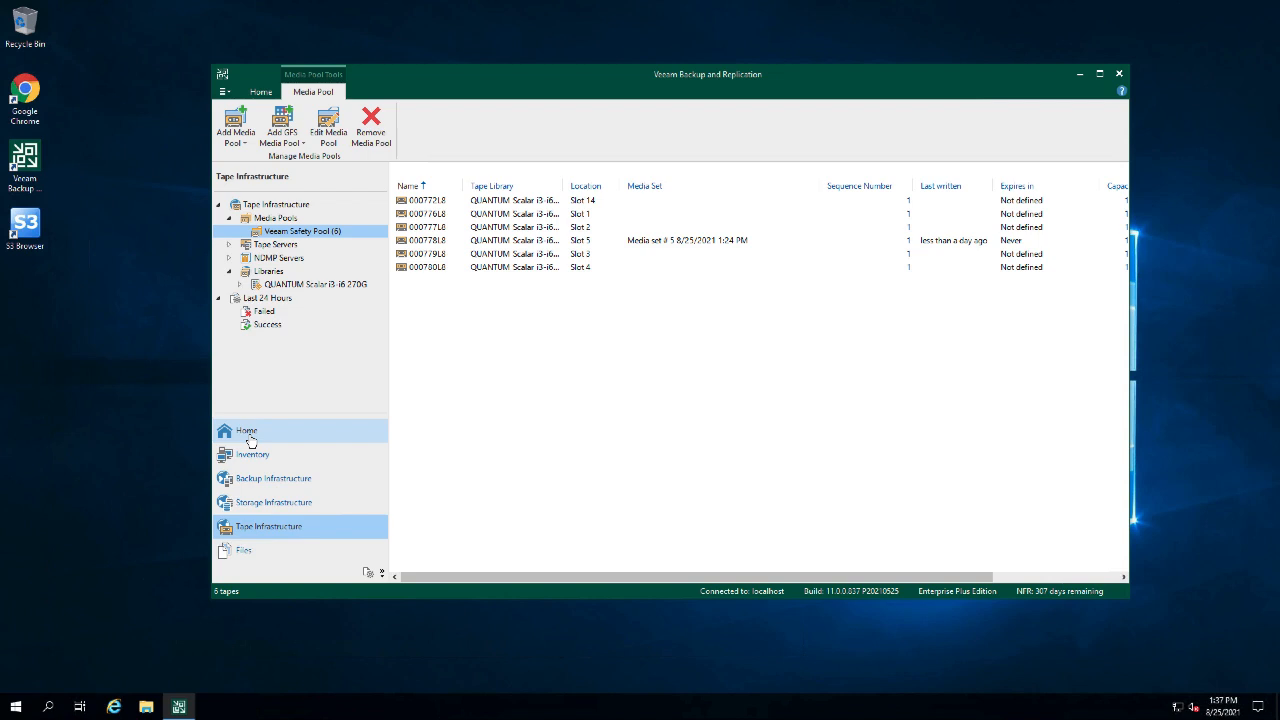
Start a restore of backups from tape to repository and add Backup Job 1 from the tape backups as the source.
left_click(250, 440)
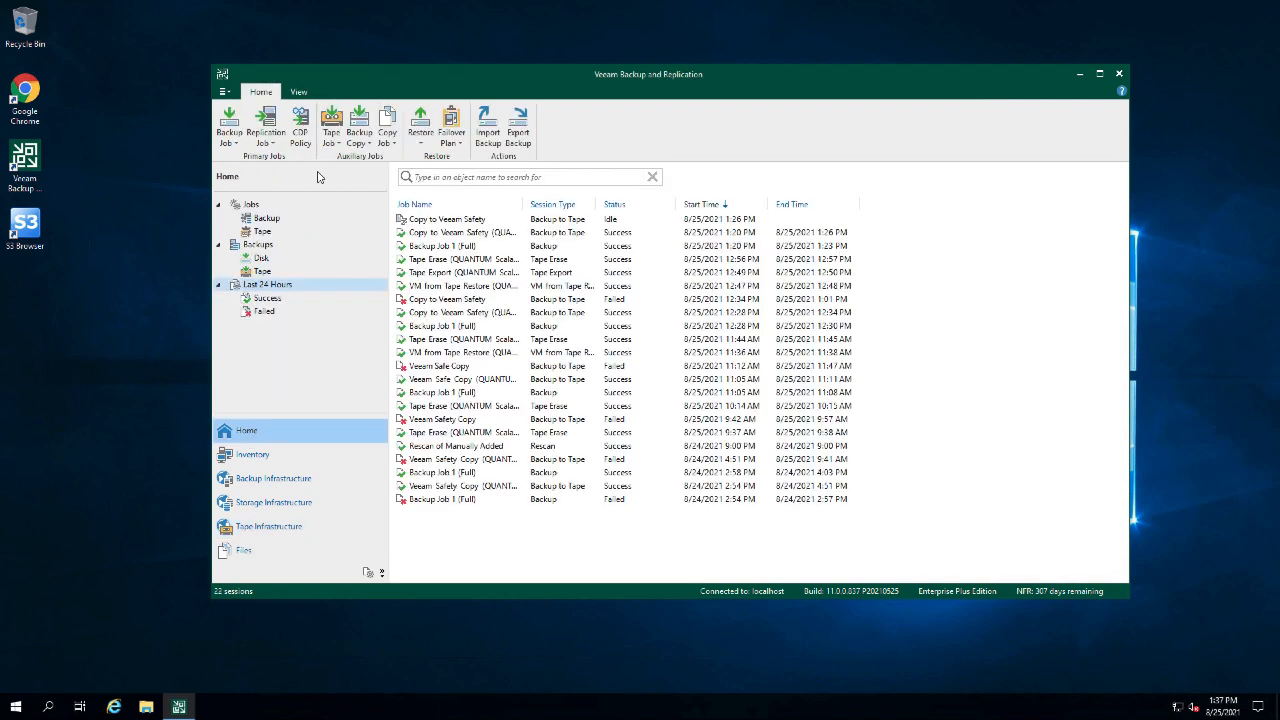
left_click(420, 133)
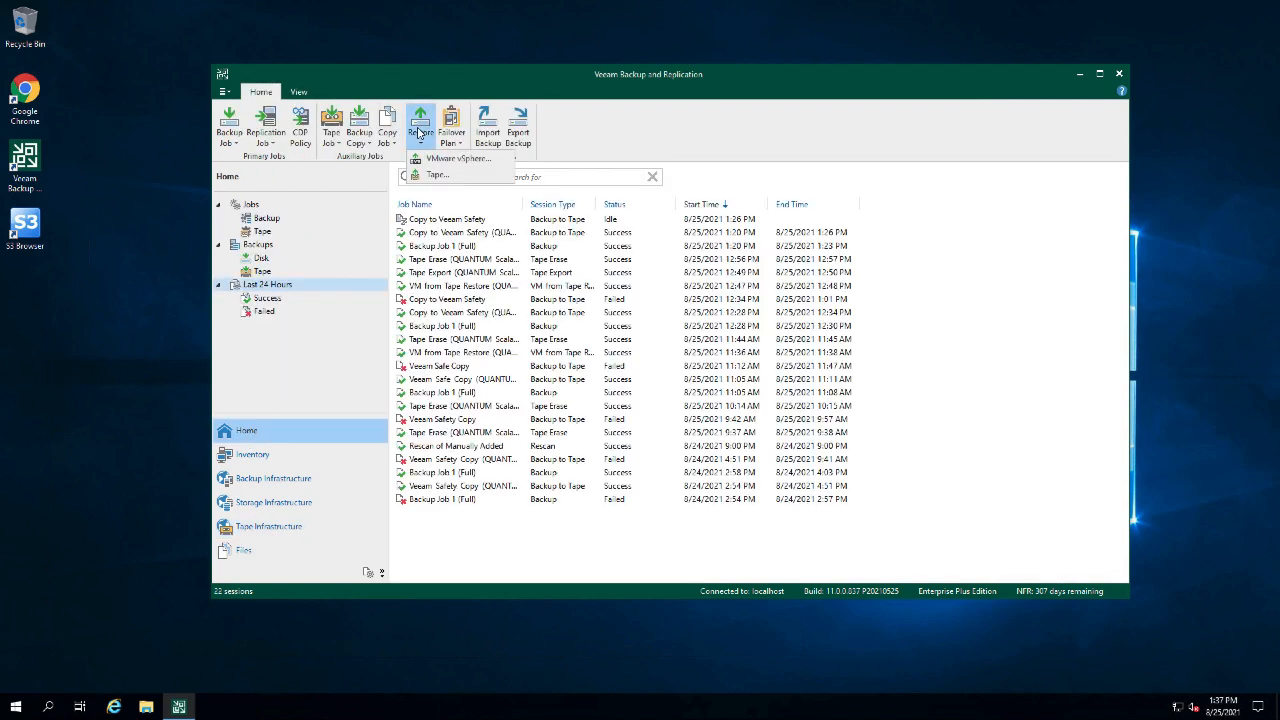
left_click(438, 176)
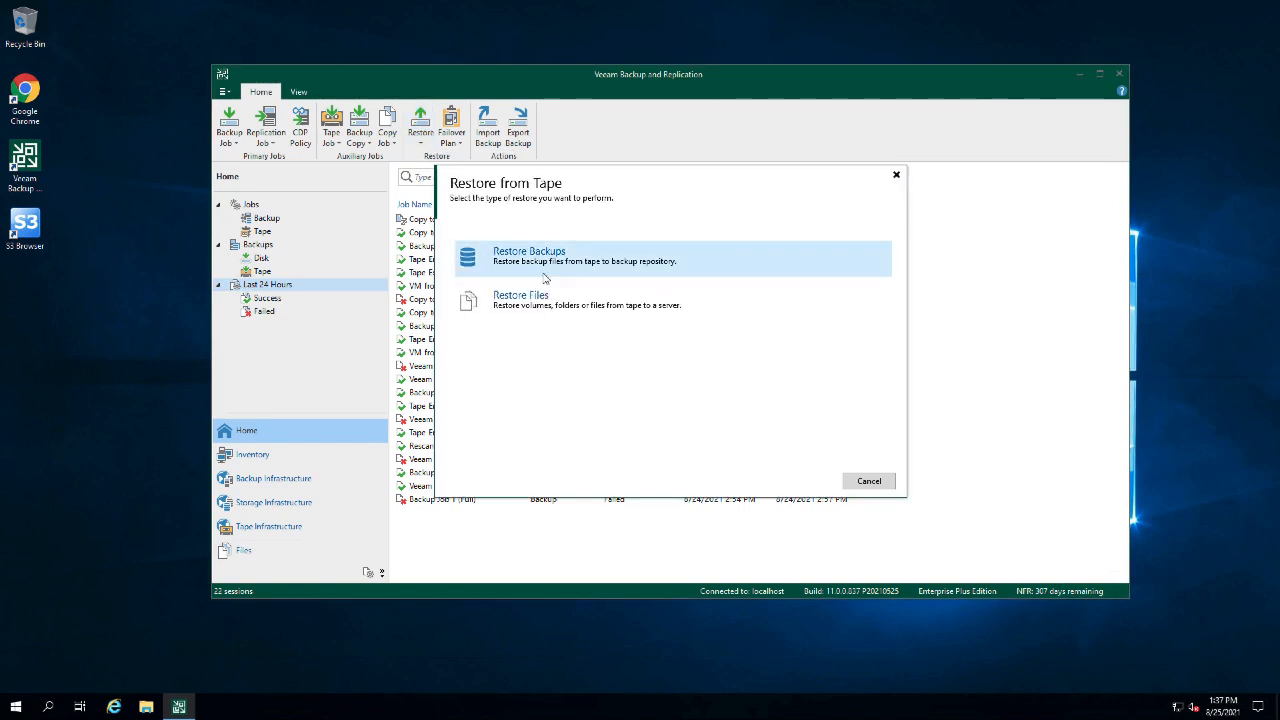
left_click(660, 267)
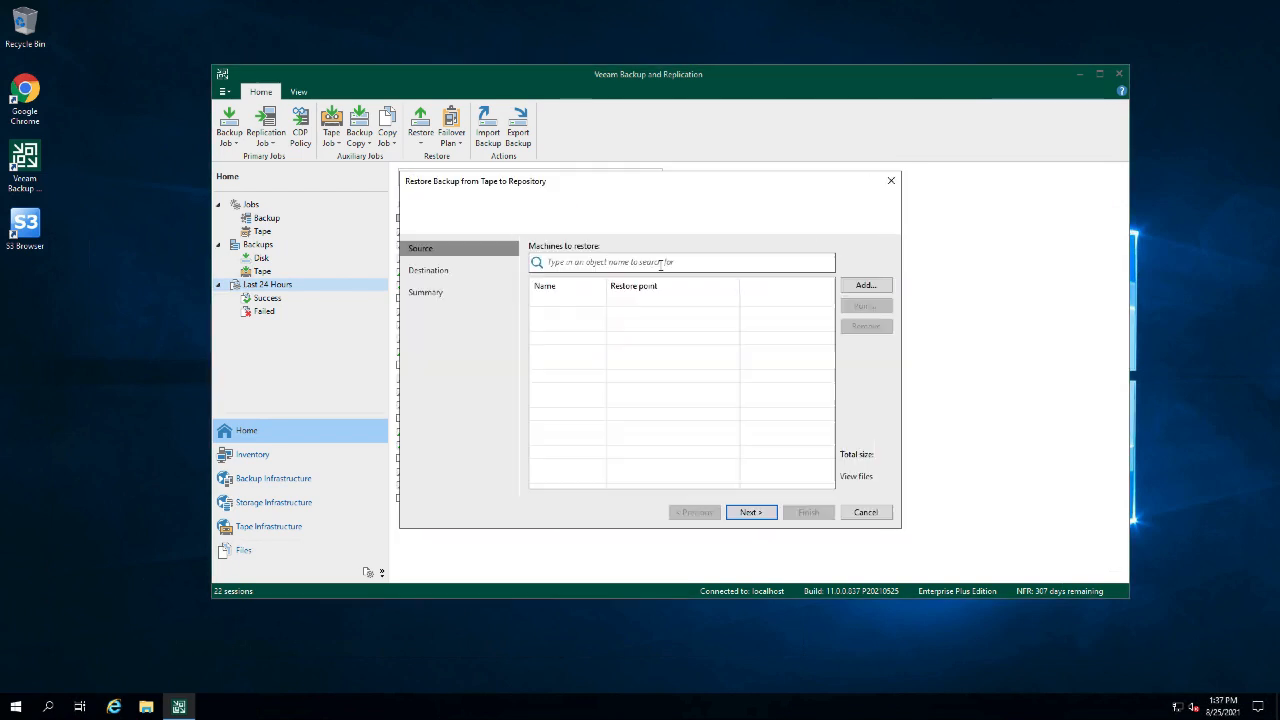
left_click(868, 287)
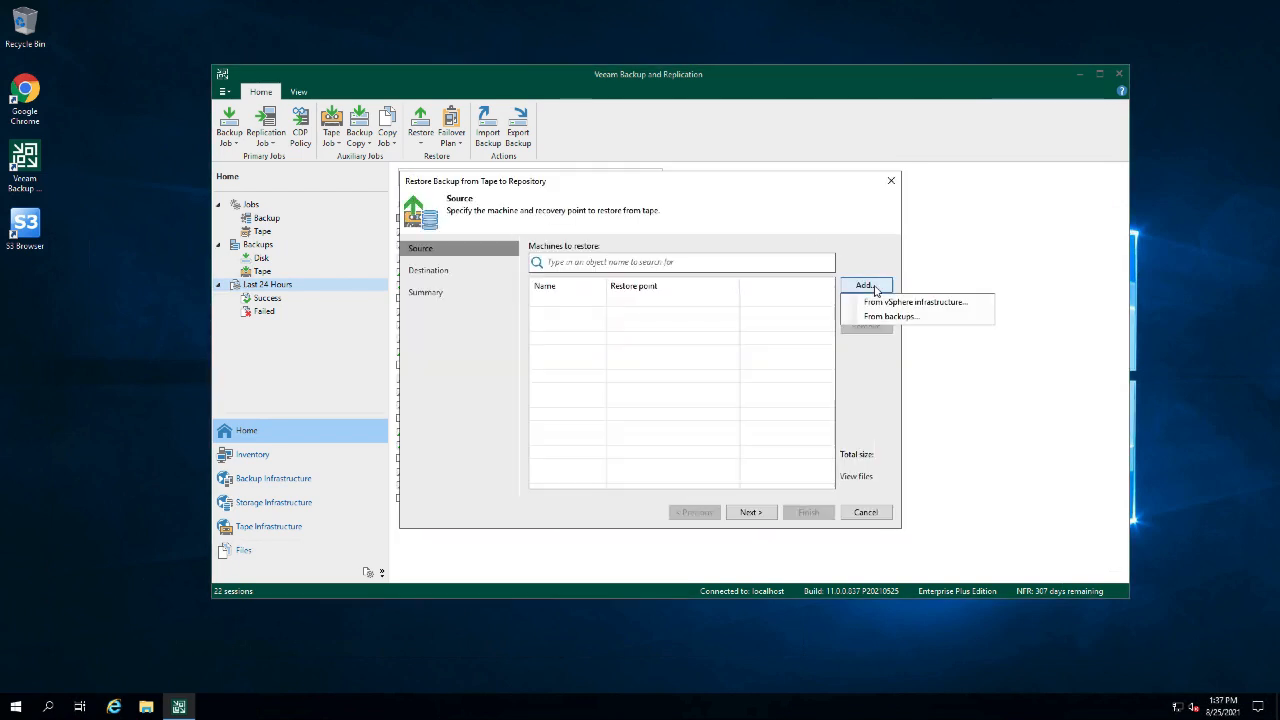
left_click(889, 316)
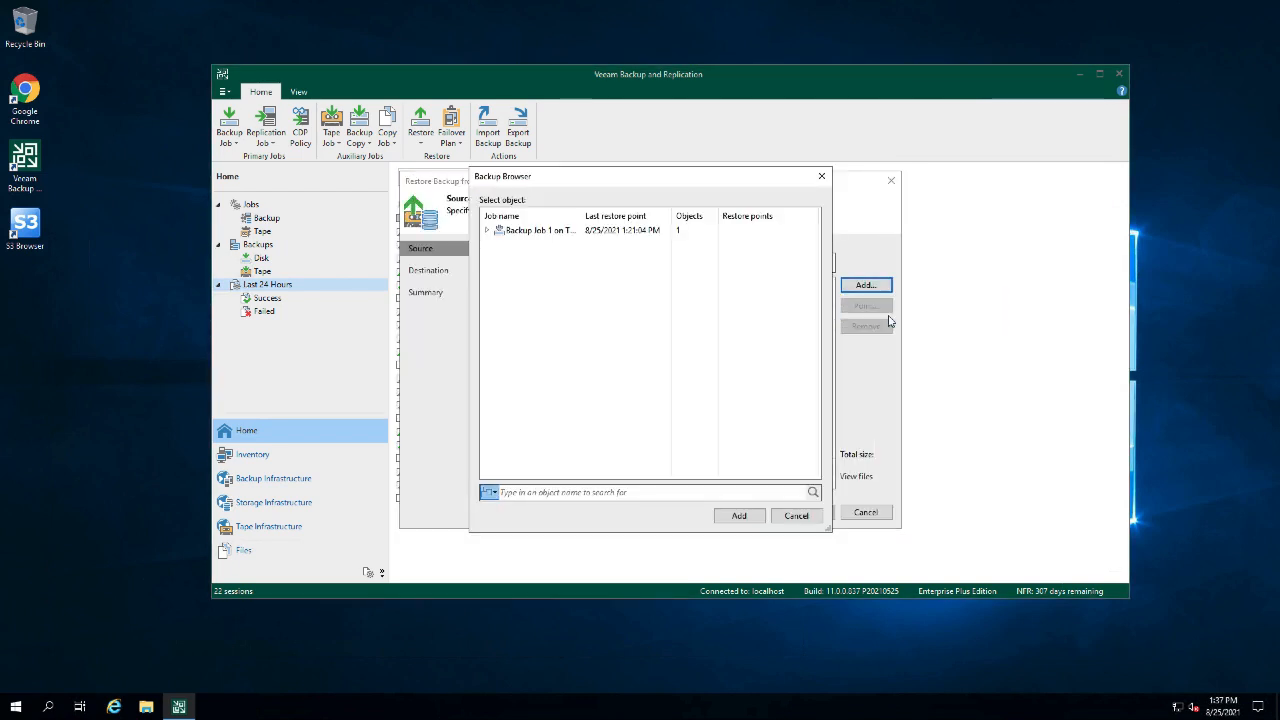
left_click(542, 233)
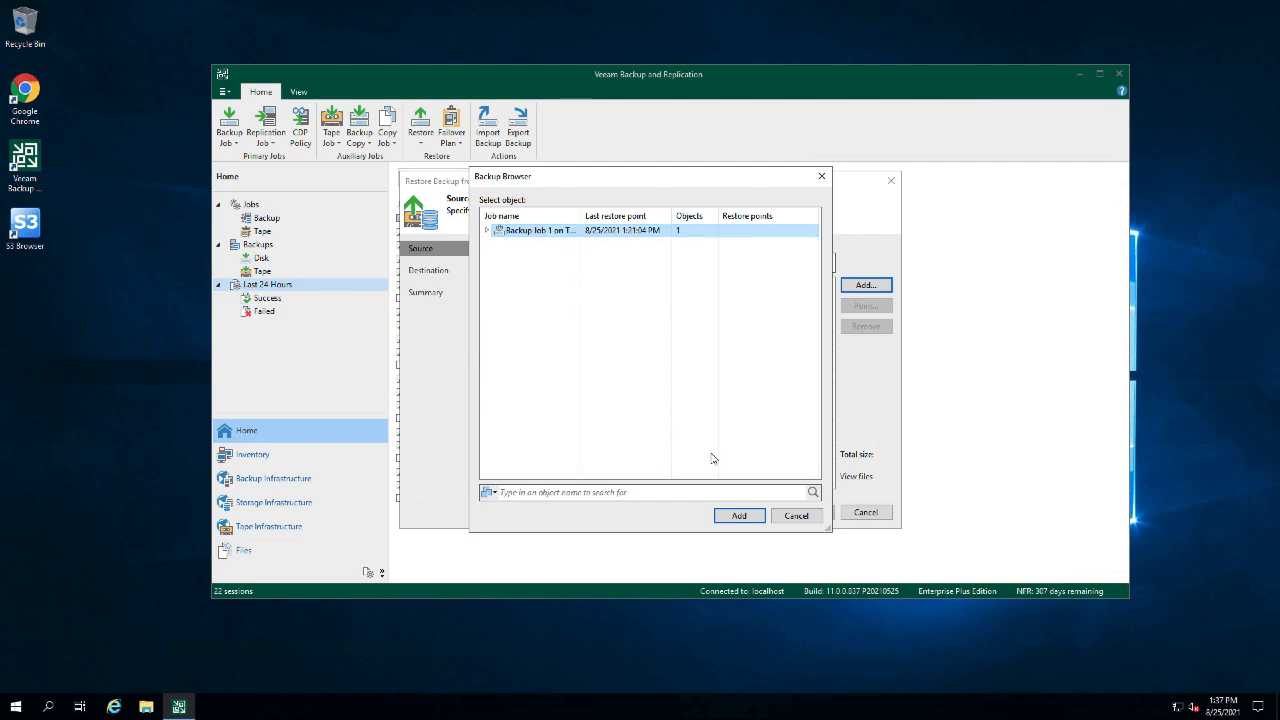
left_click(745, 518)
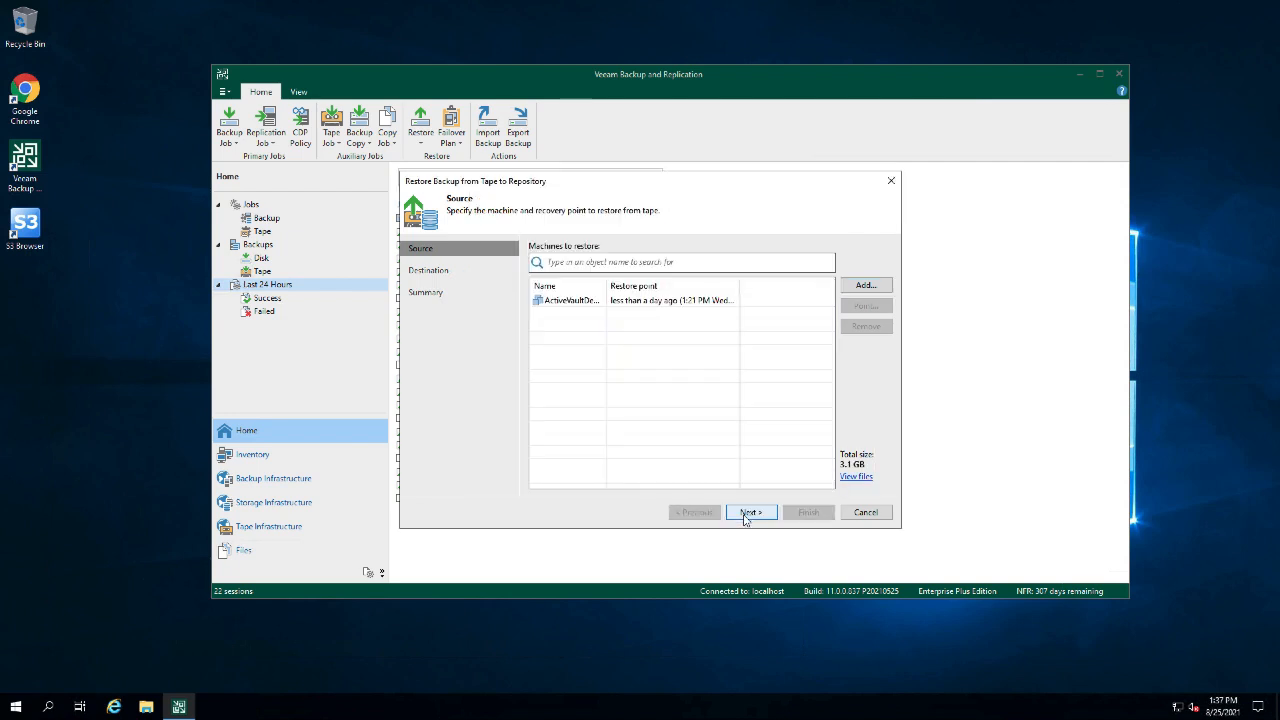
Set Veeam Local Repository as the restore destination, run the tape restore, and dismiss its session window.
left_click(745, 518)
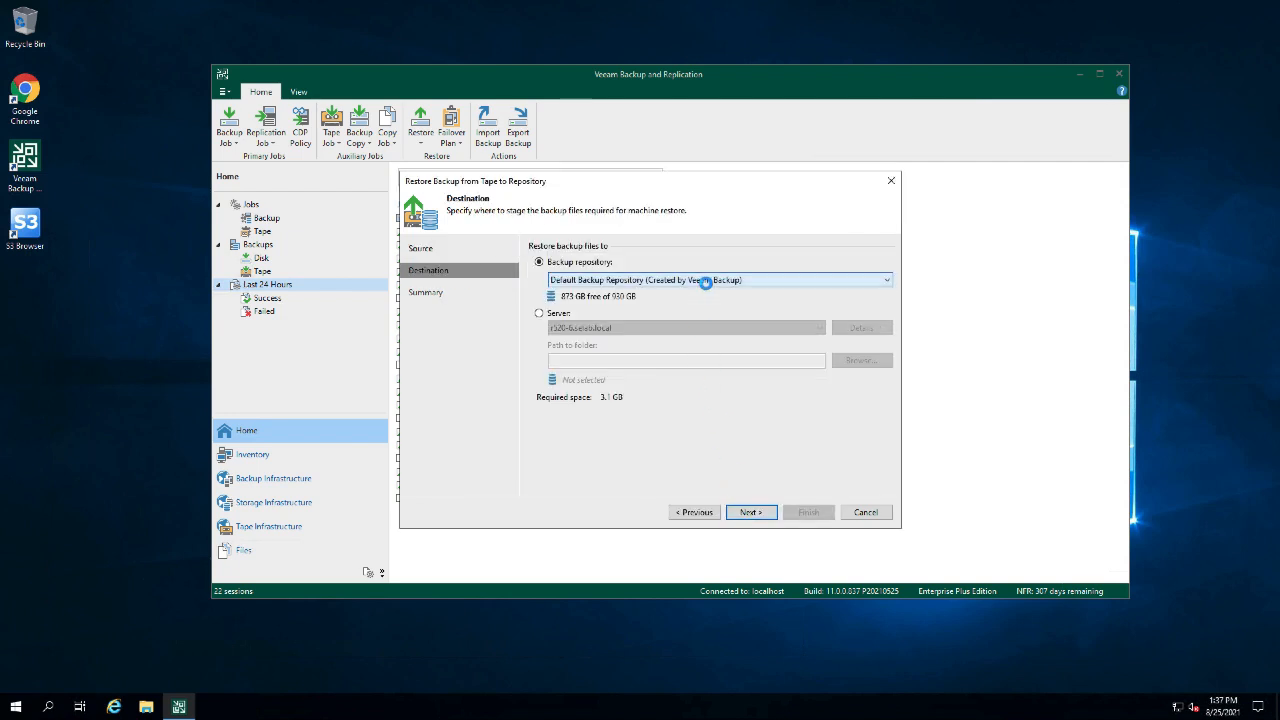
left_click(705, 282)
left_click(692, 303)
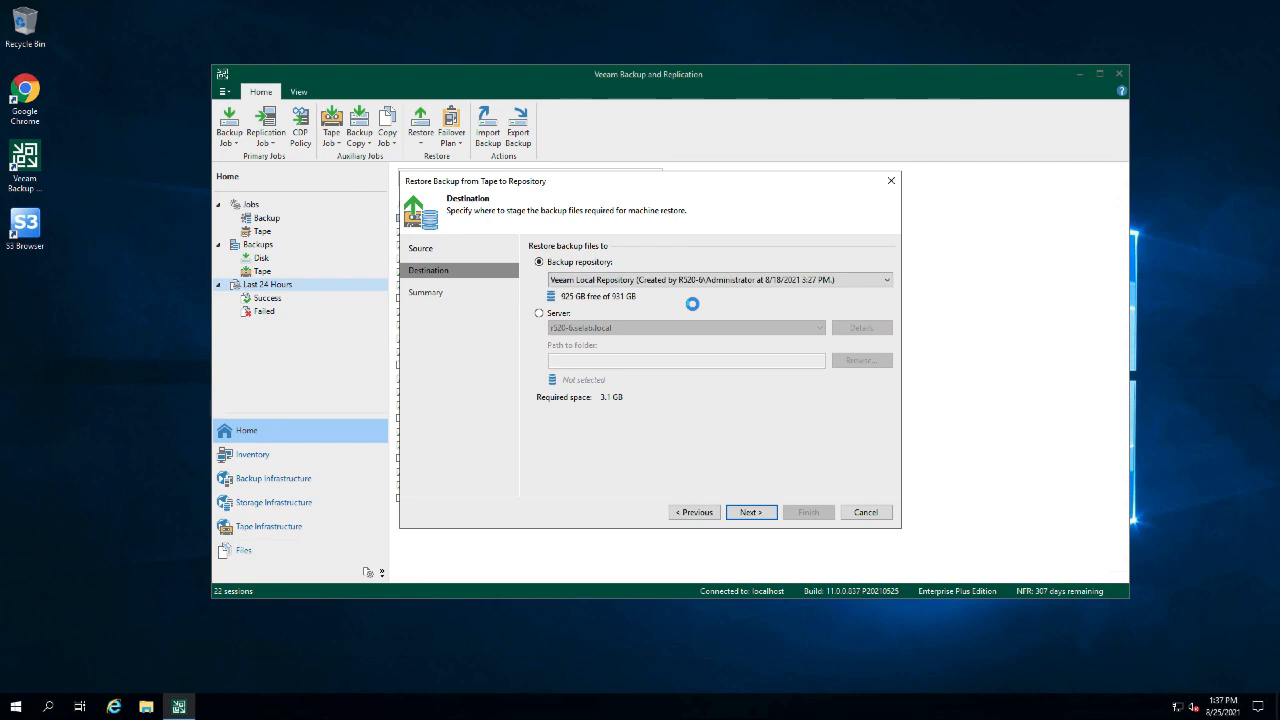
left_click(750, 513)
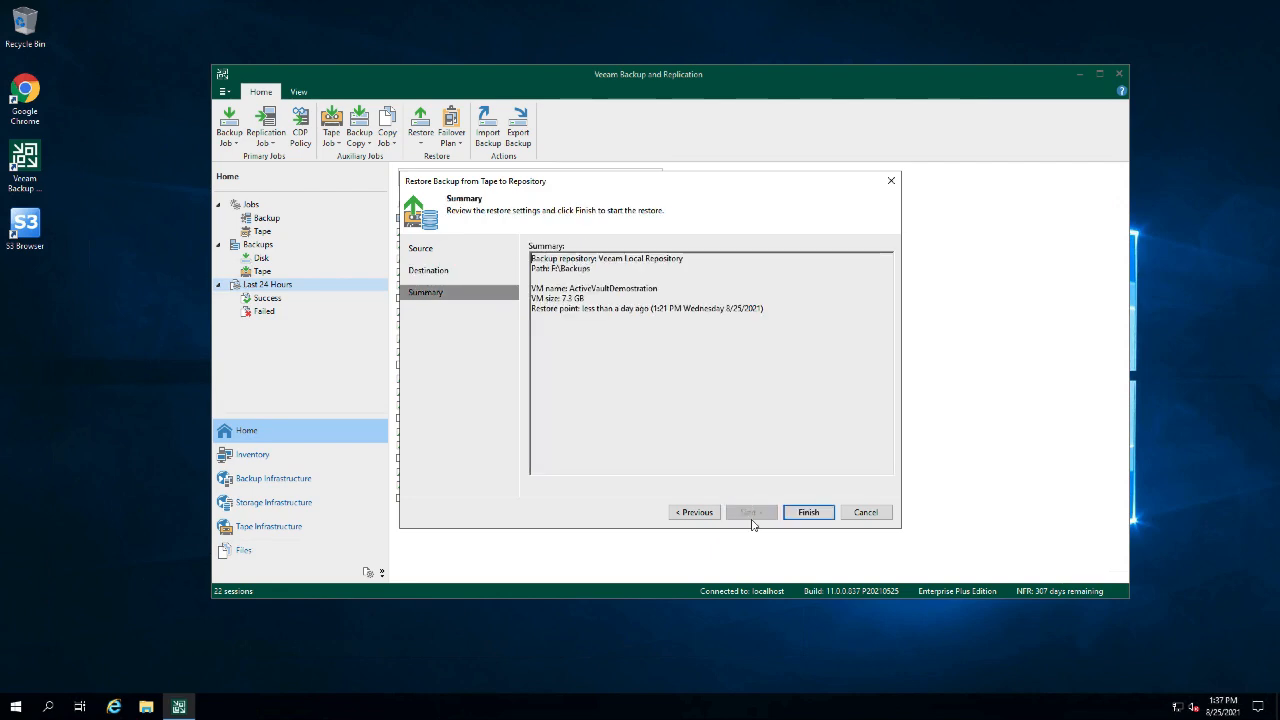
left_click(808, 514)
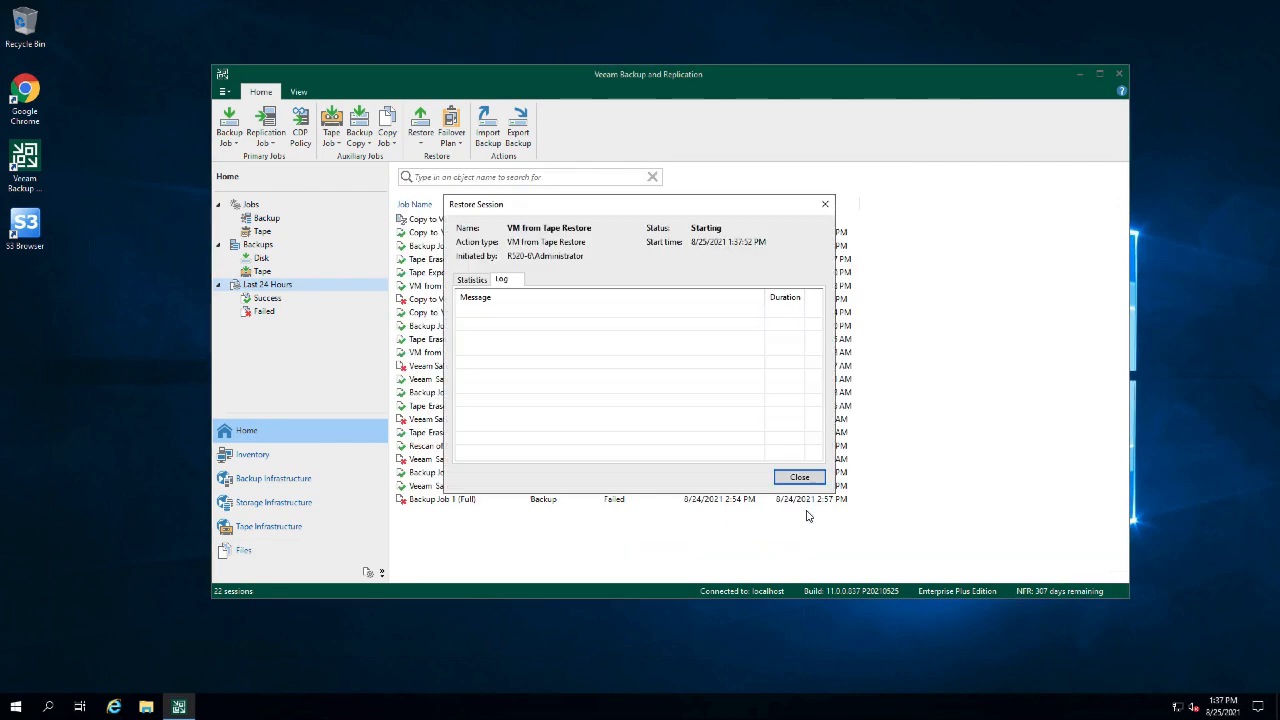
left_click(799, 477)
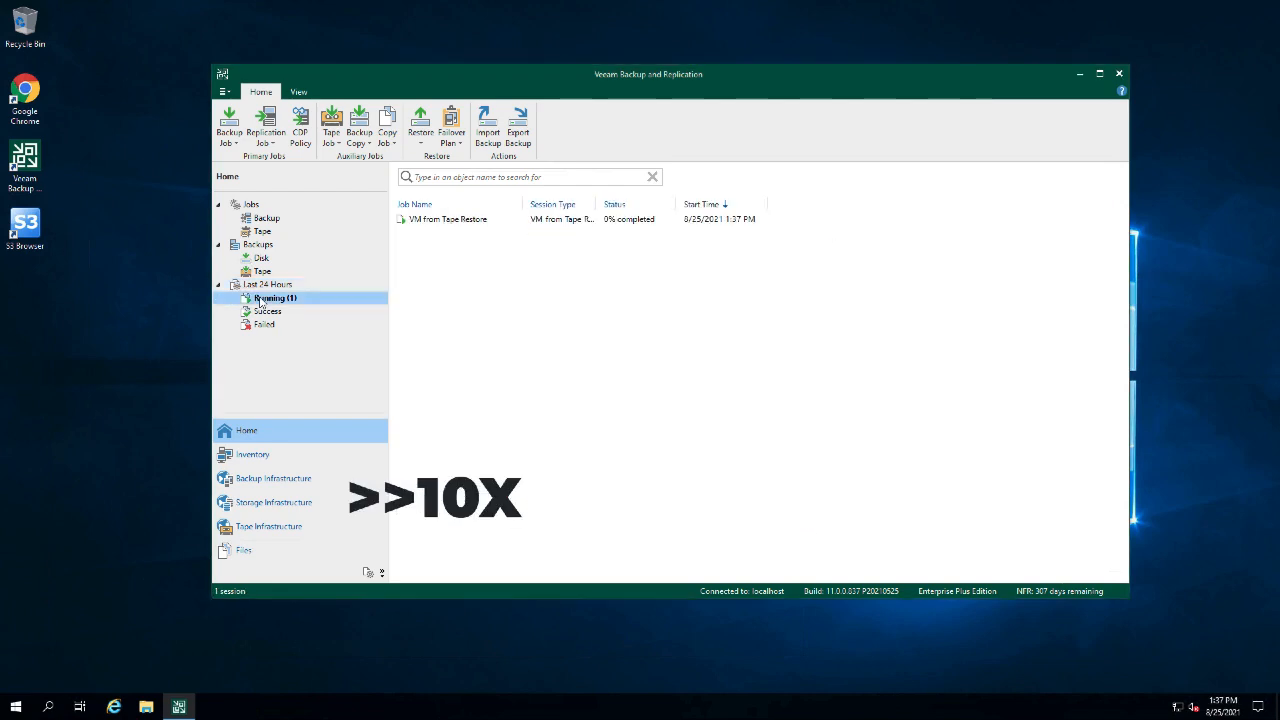
Examine the log of the running VM from Tape Restore session until it ends, and return to the jobs overview.
double_click(428, 220)
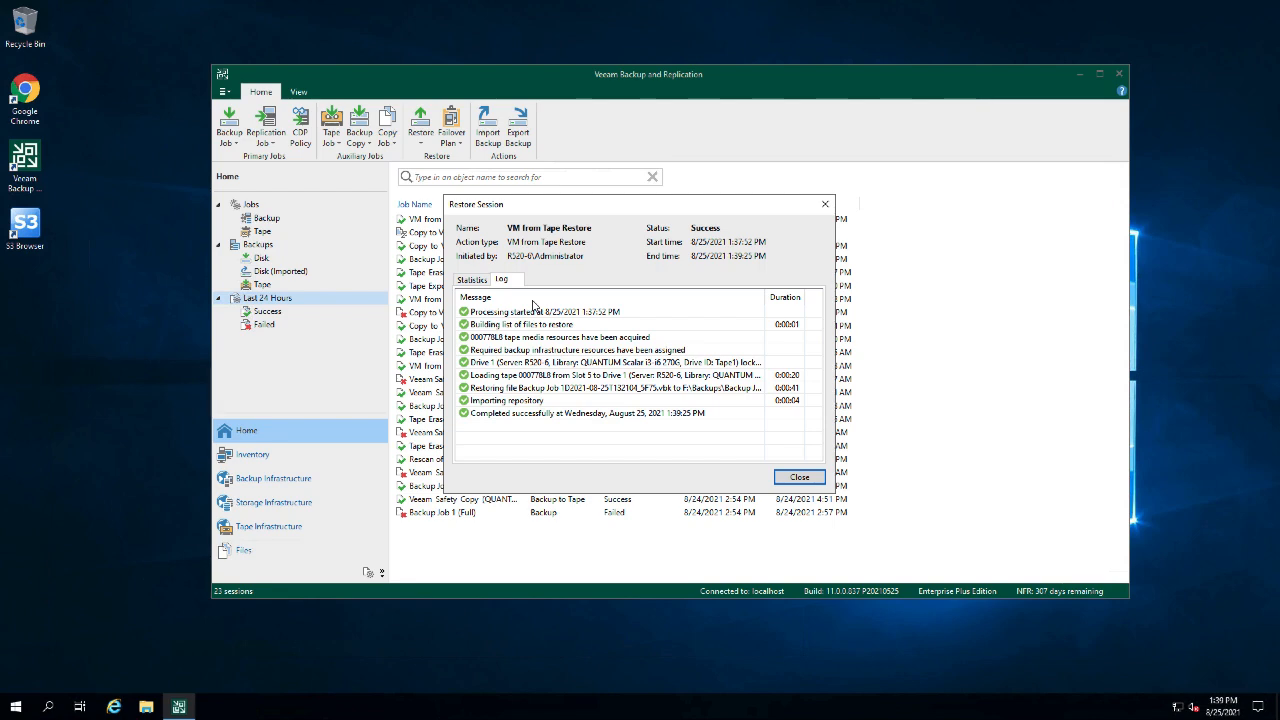
left_click(800, 479)
left_click(250, 433)
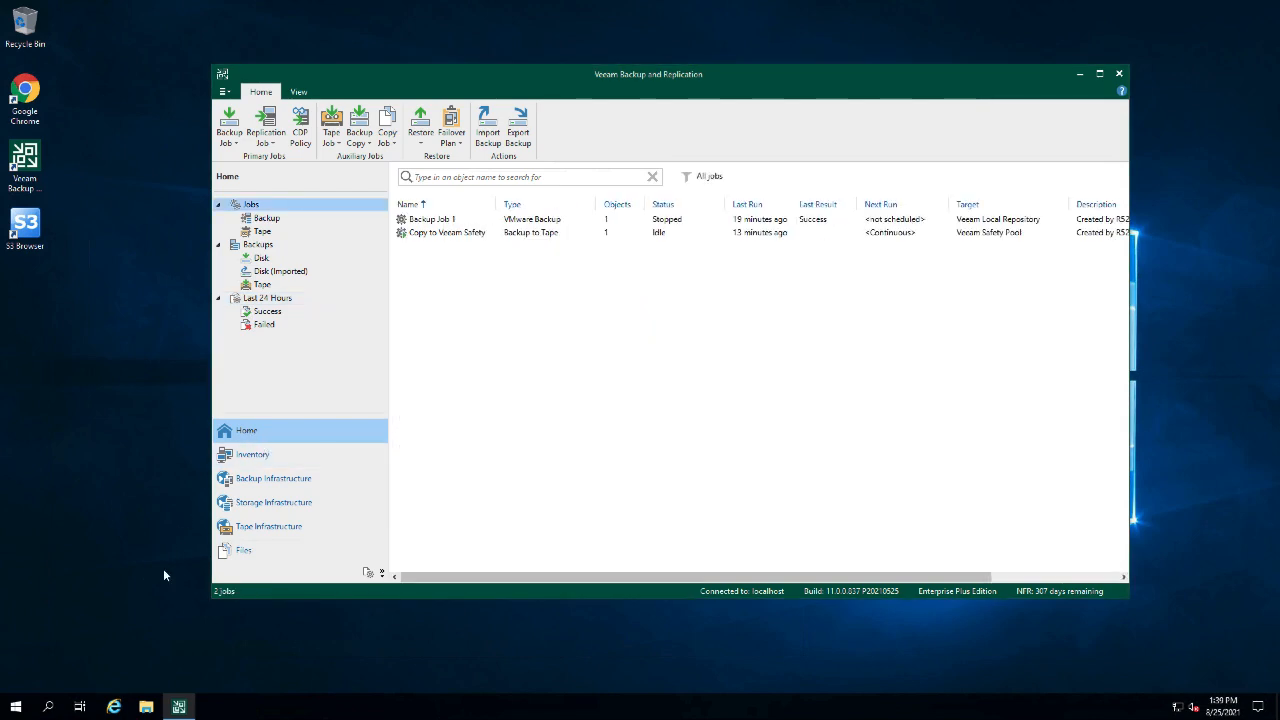
Switch to File Explorer, check the restored full backup file in Backups > Backup Job 1 on Tape on Veeam Local Repo, and close the window.
left_click(146, 708)
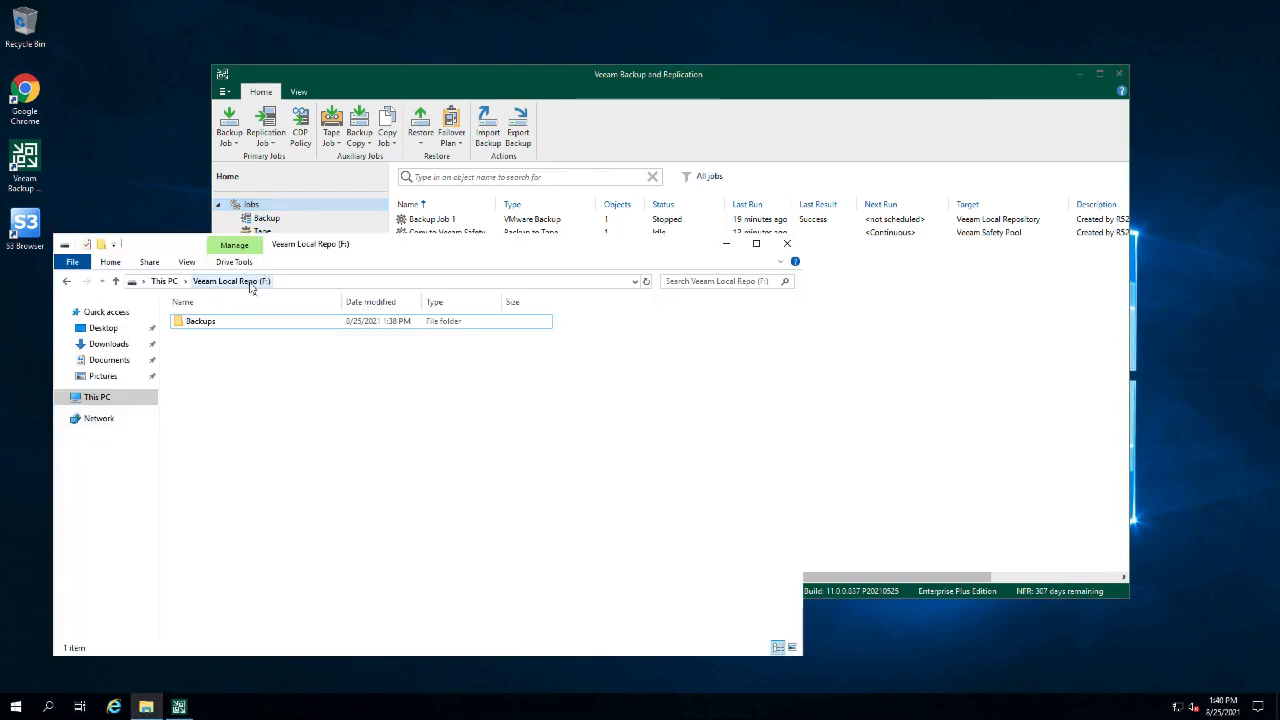
left_click(208, 323)
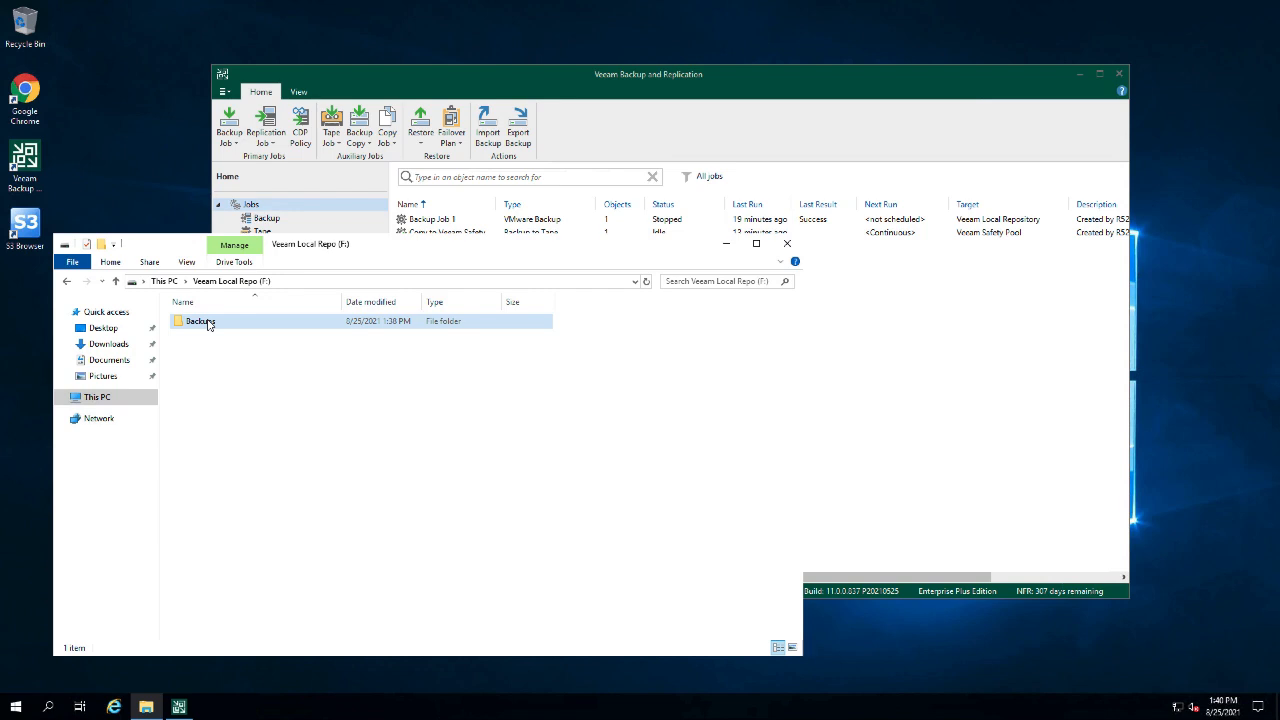
double_click(208, 323)
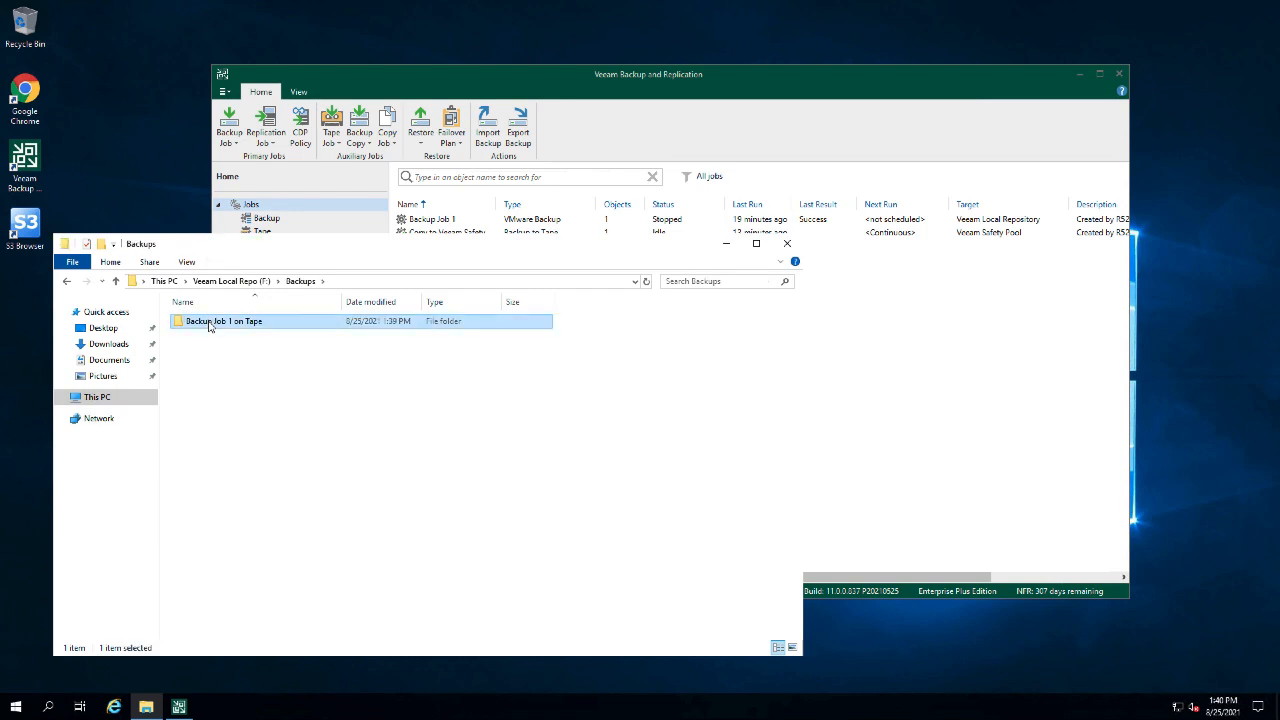
double_click(209, 323)
left_click(211, 336)
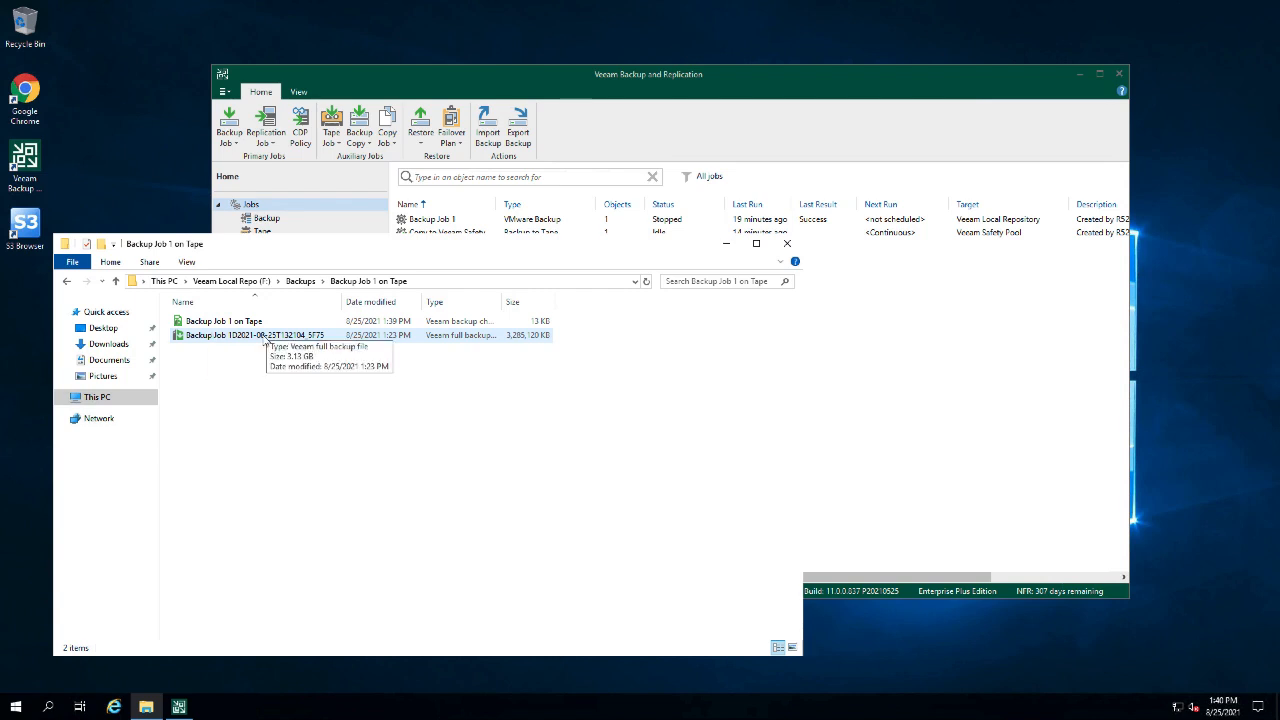
left_click(268, 337)
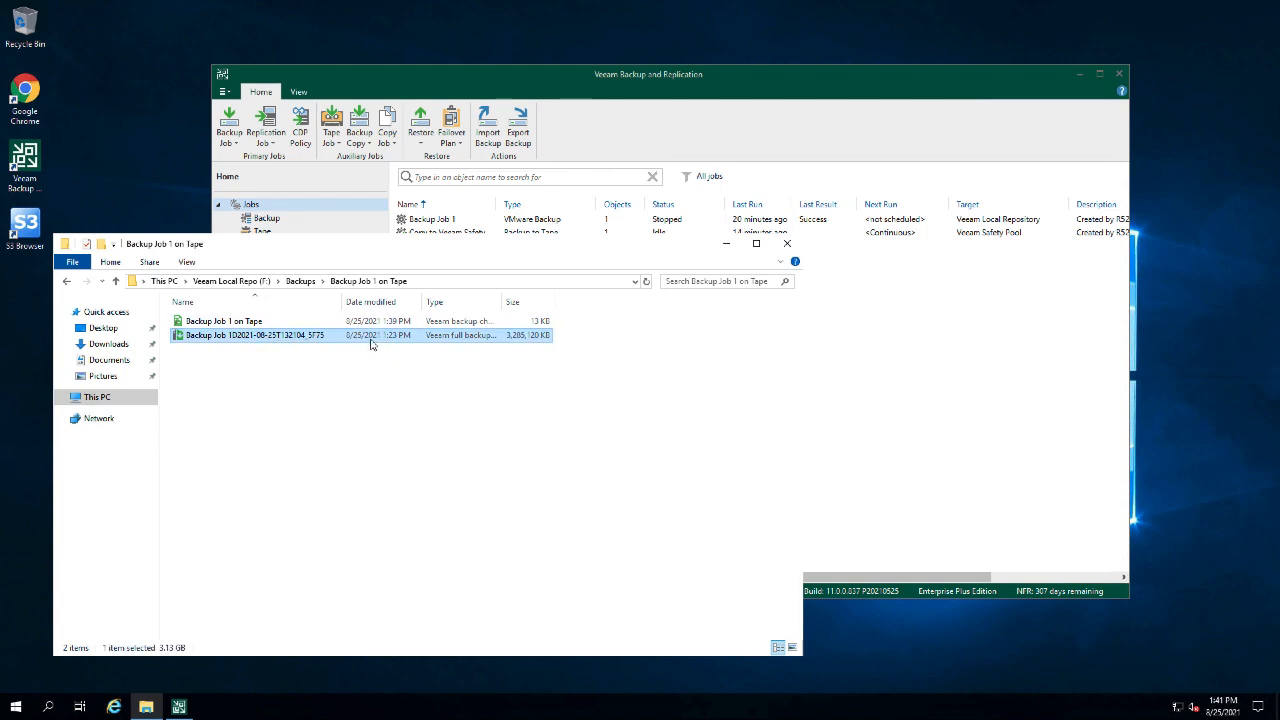
left_click(787, 244)
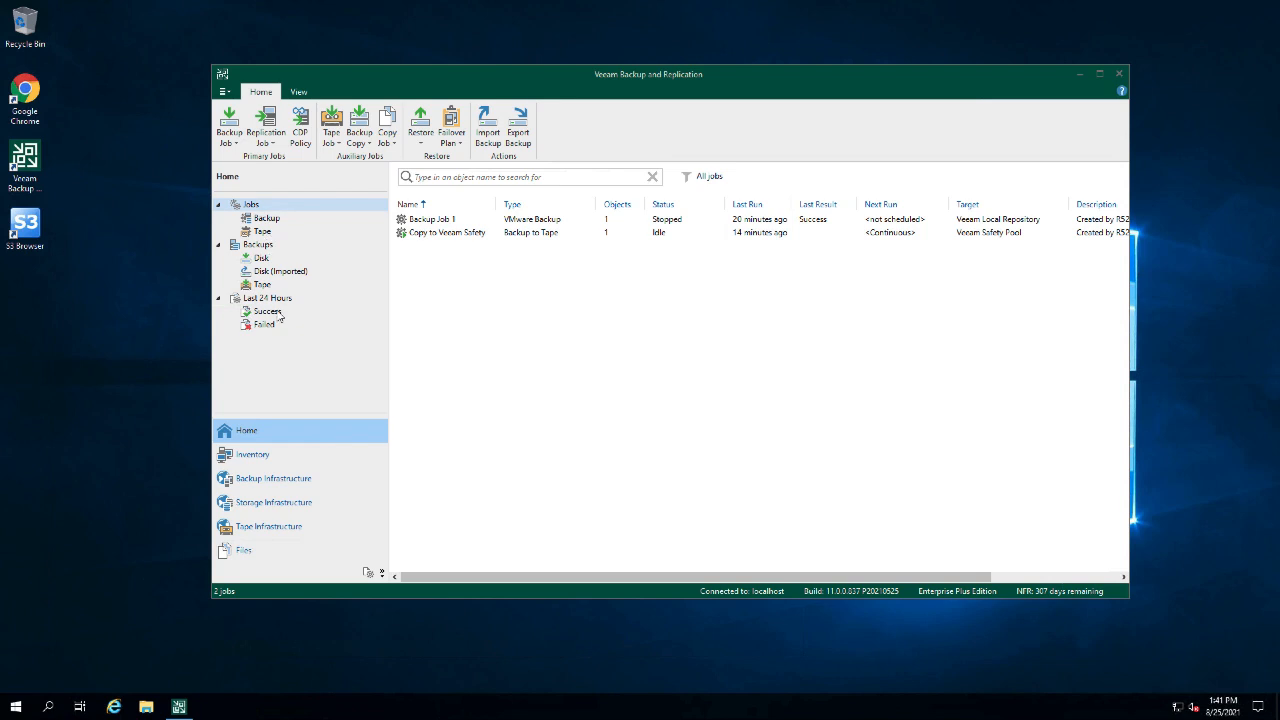
Export tape 000778L8 of the Veeam Safety Pool from the QUANTUM Scalar i3-i6 tape library.
left_click(259, 529)
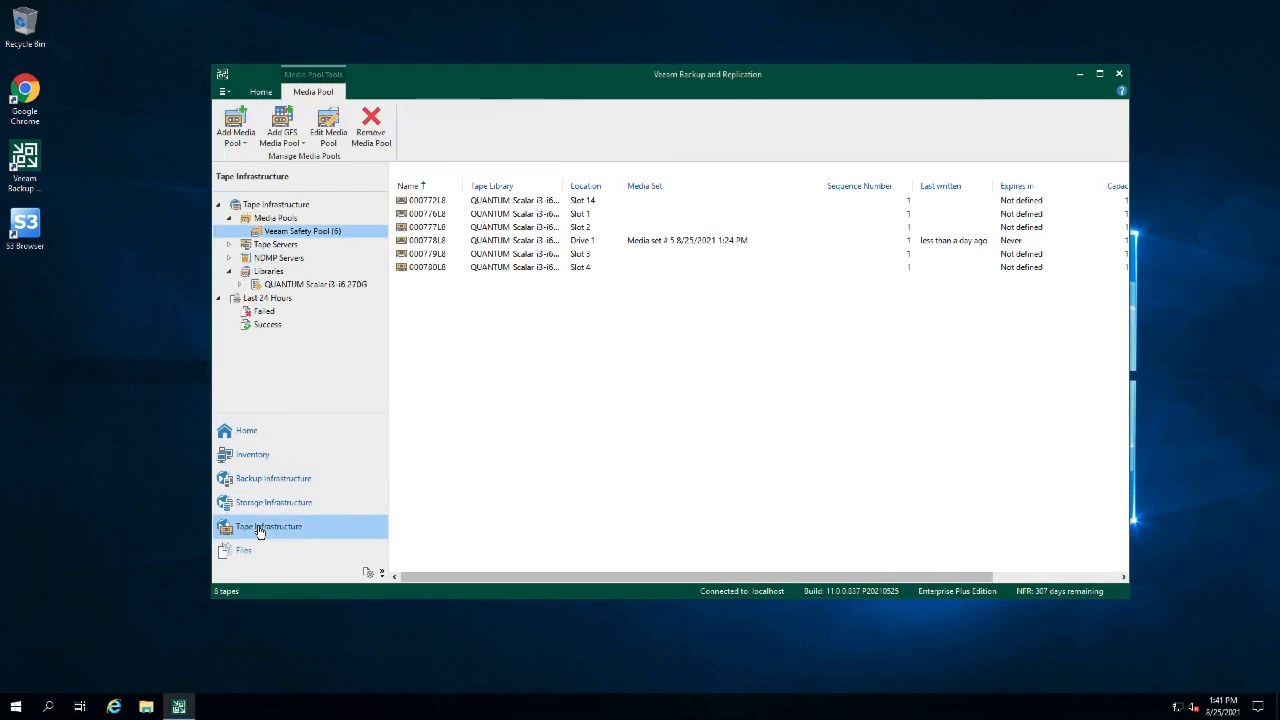
right_click(494, 243)
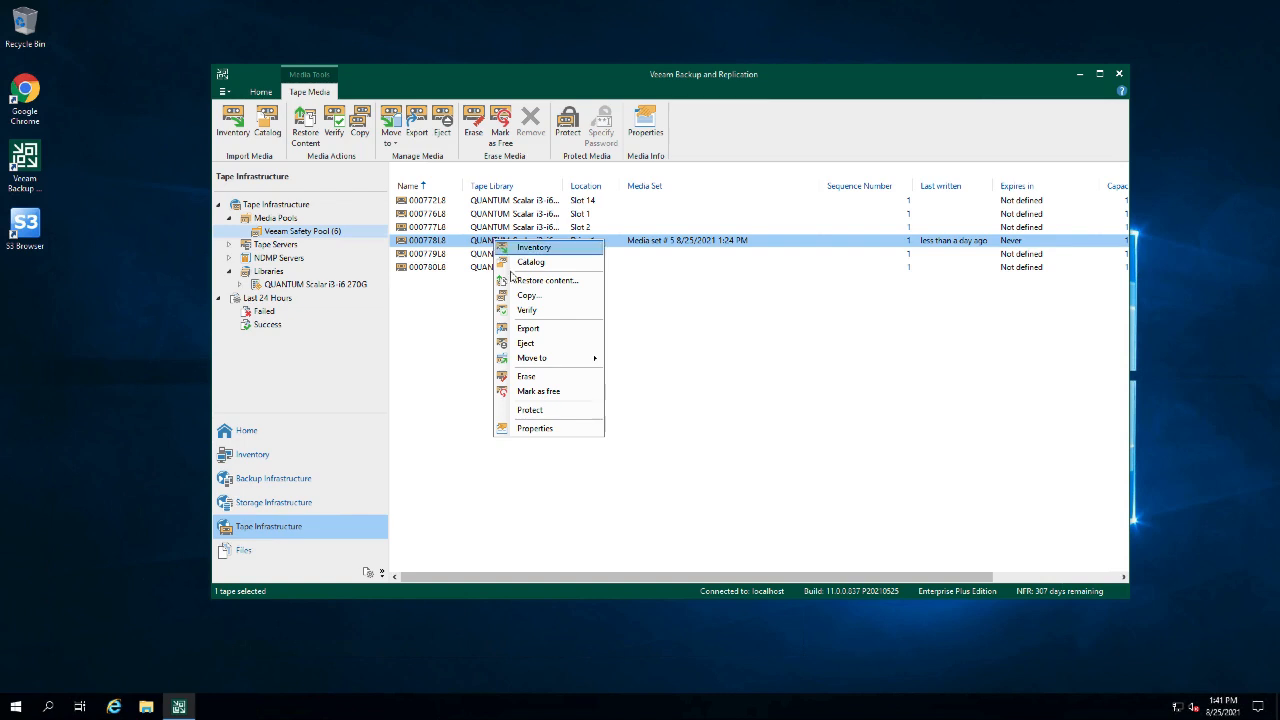
left_click(535, 333)
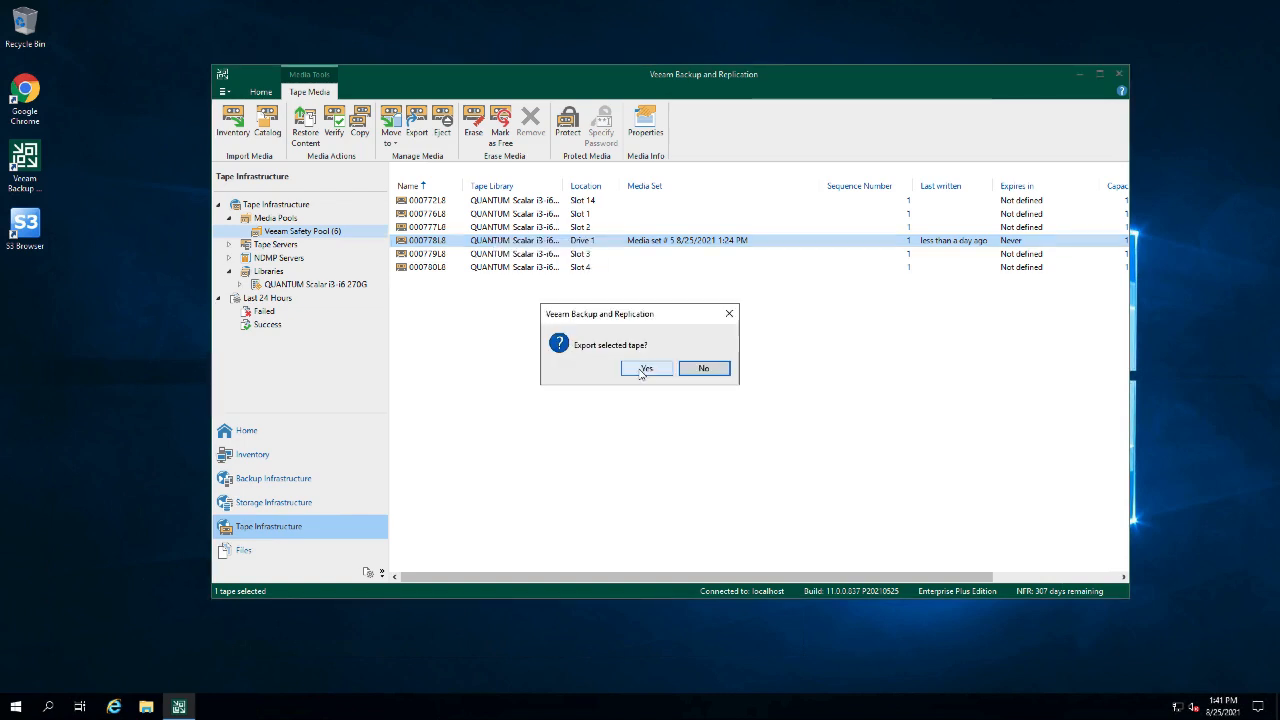
left_click(643, 369)
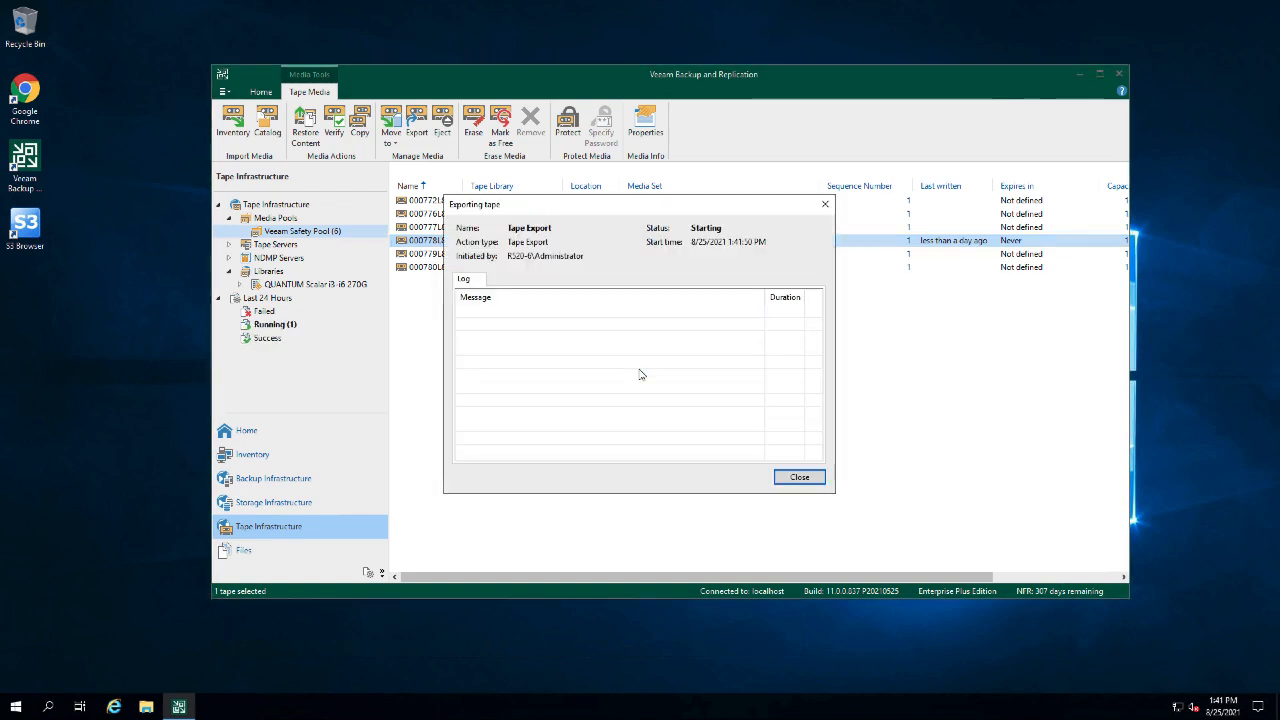